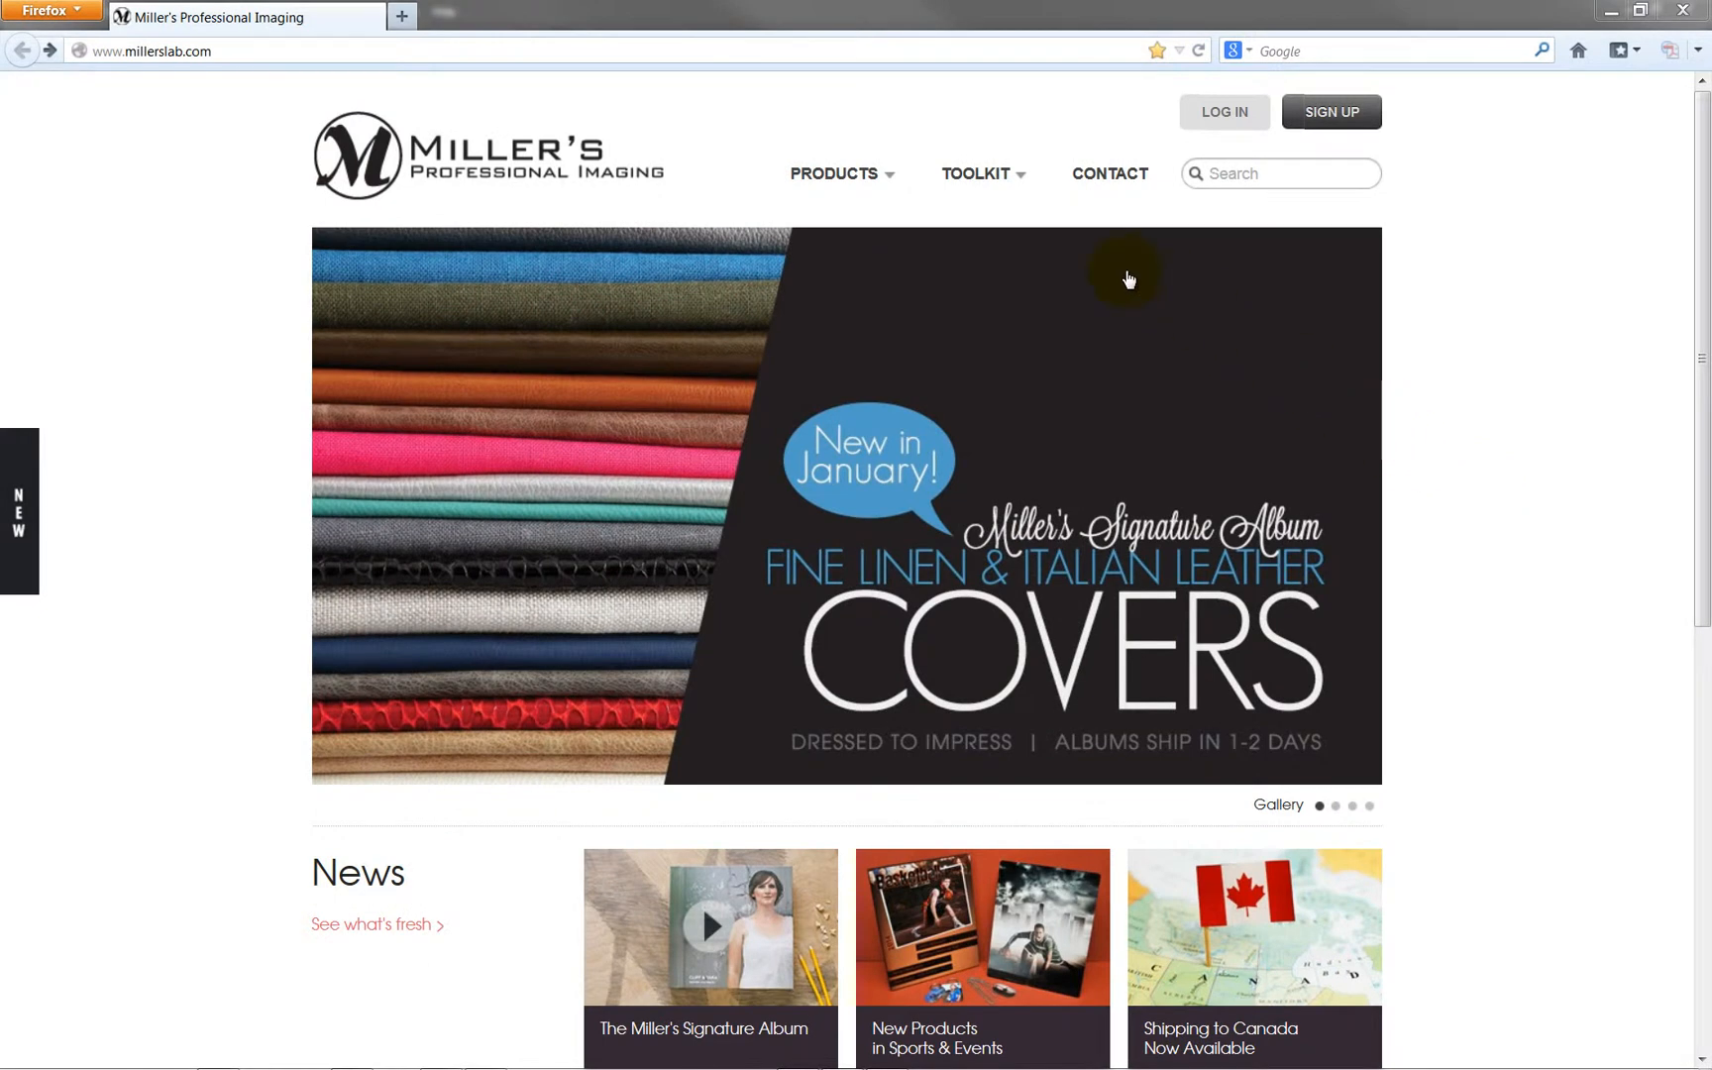
Step: Go from Toolkit to Design Market and open the SHOP DESIGN MARKET online store page
click(992, 174)
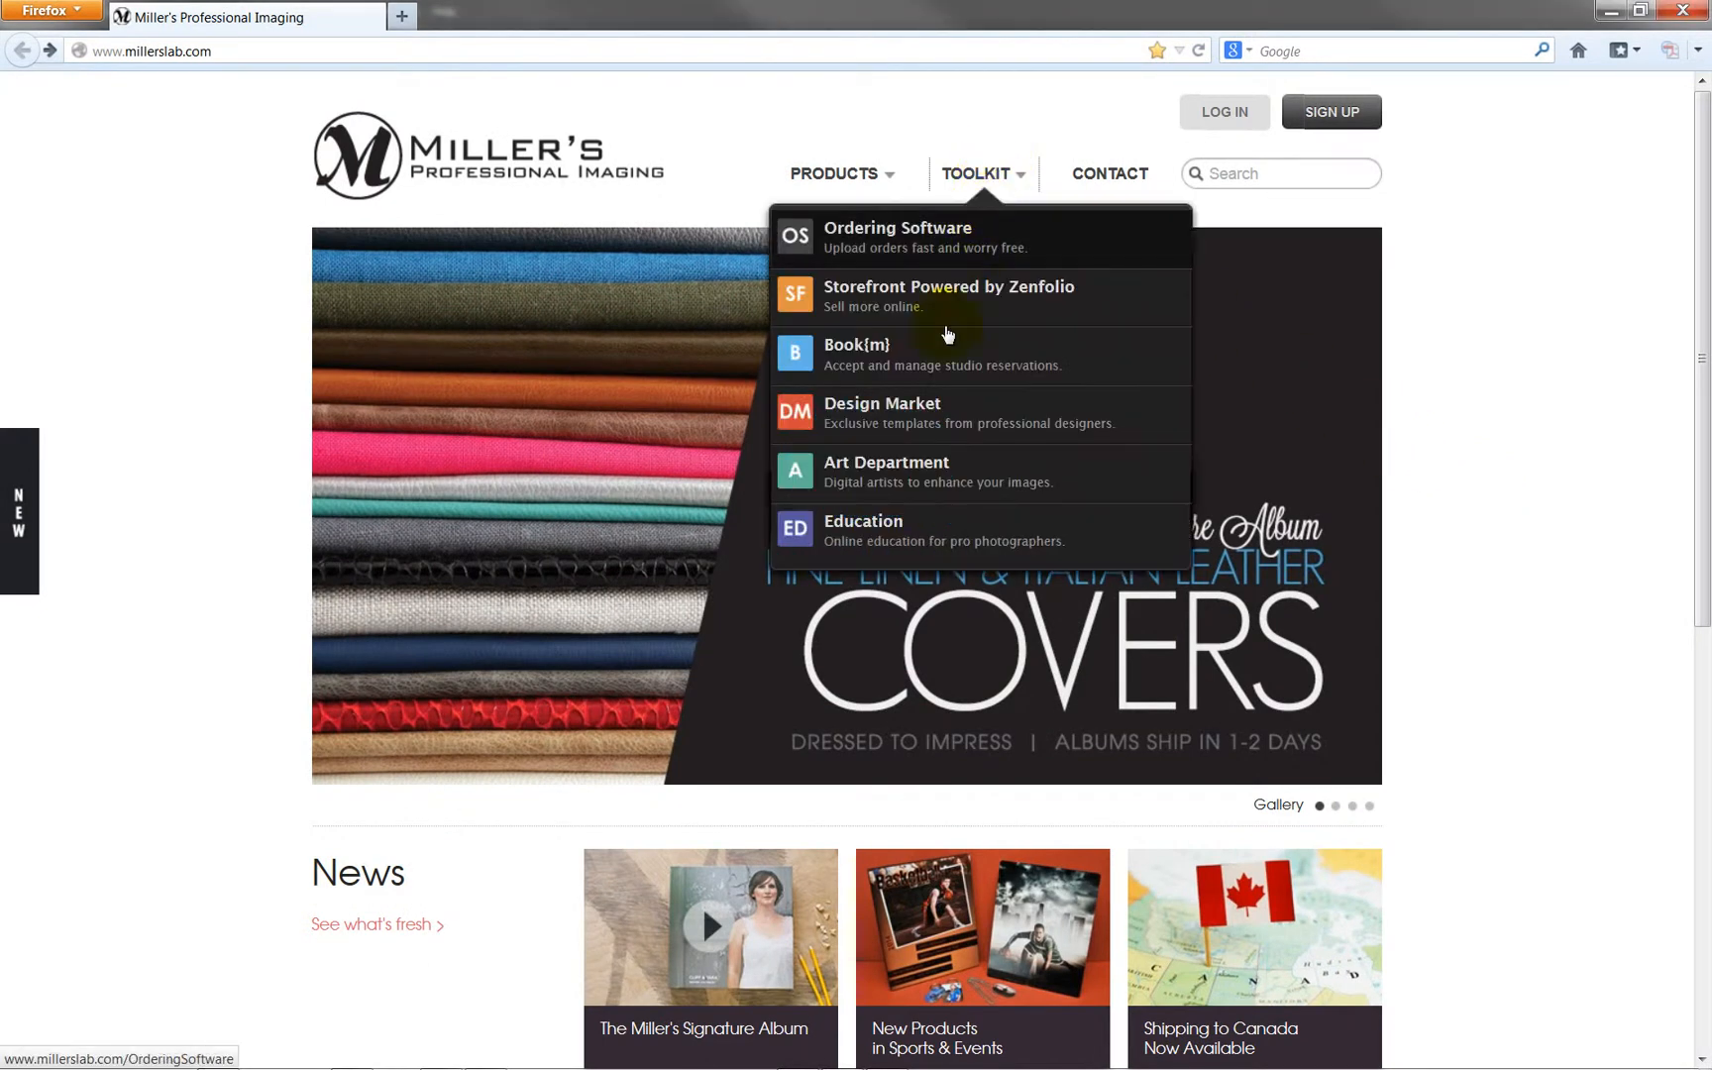
click(933, 415)
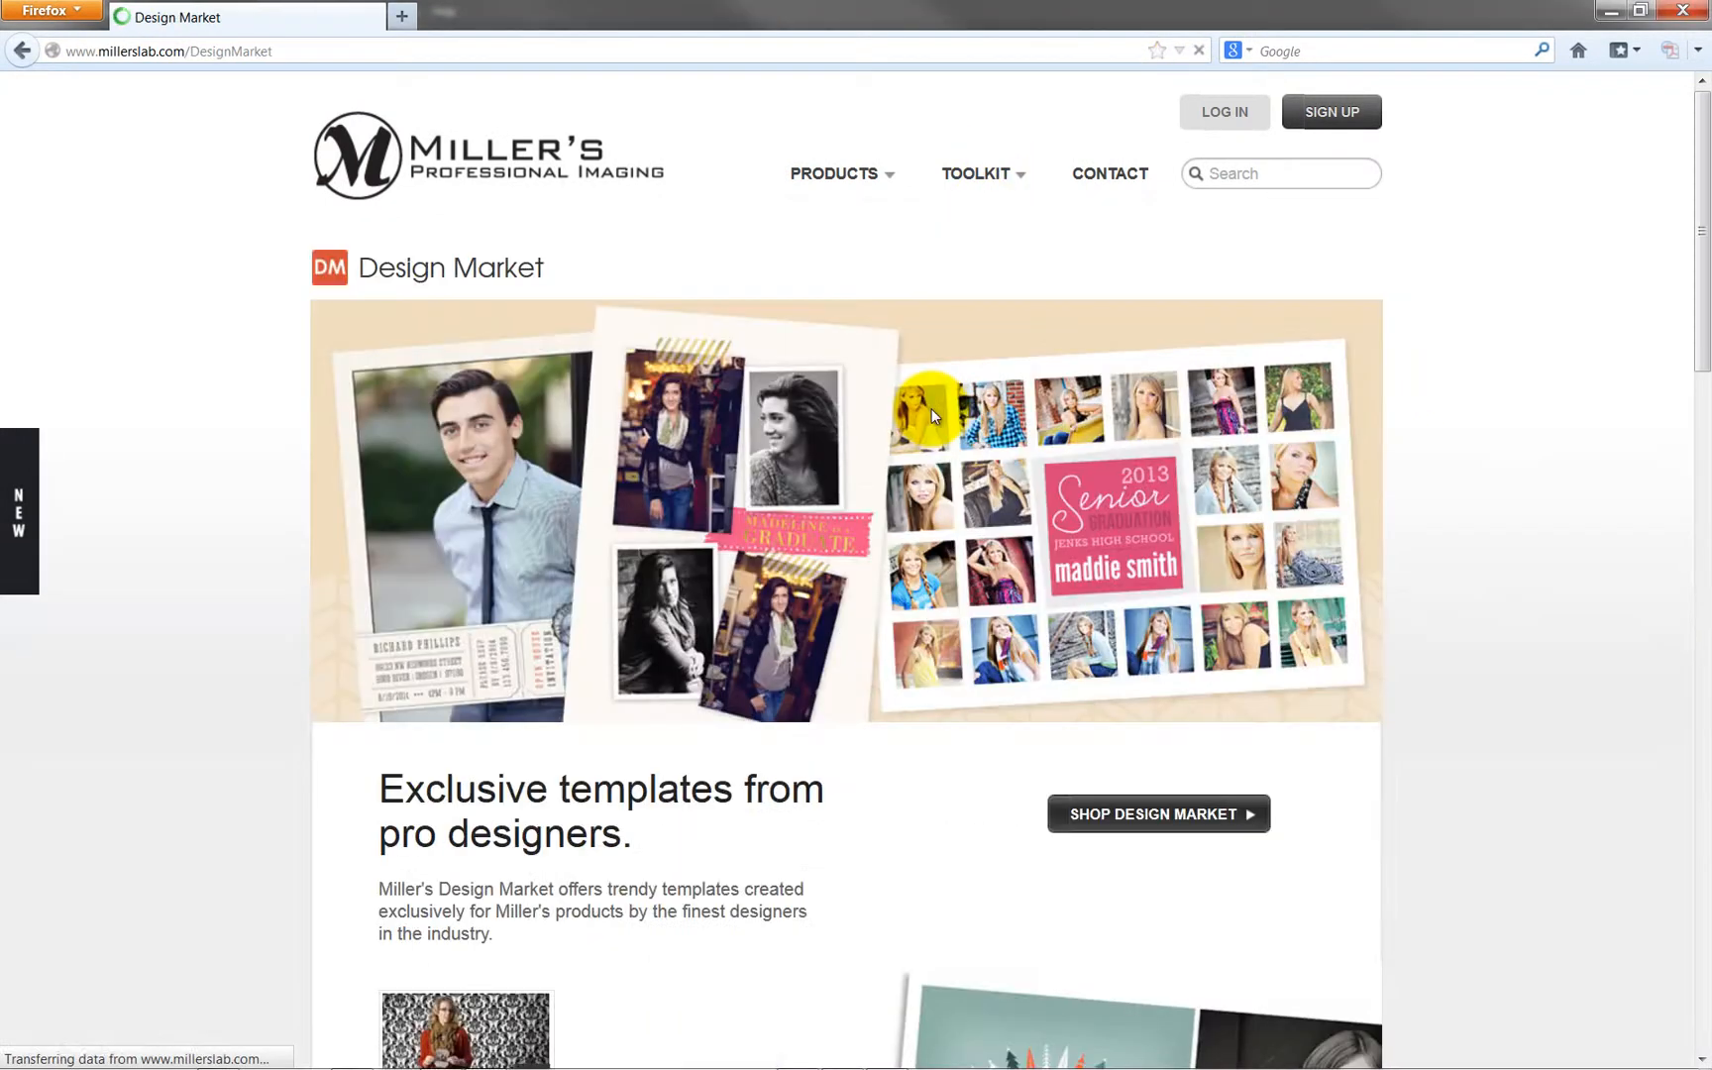
scroll(935, 420, down, 10)
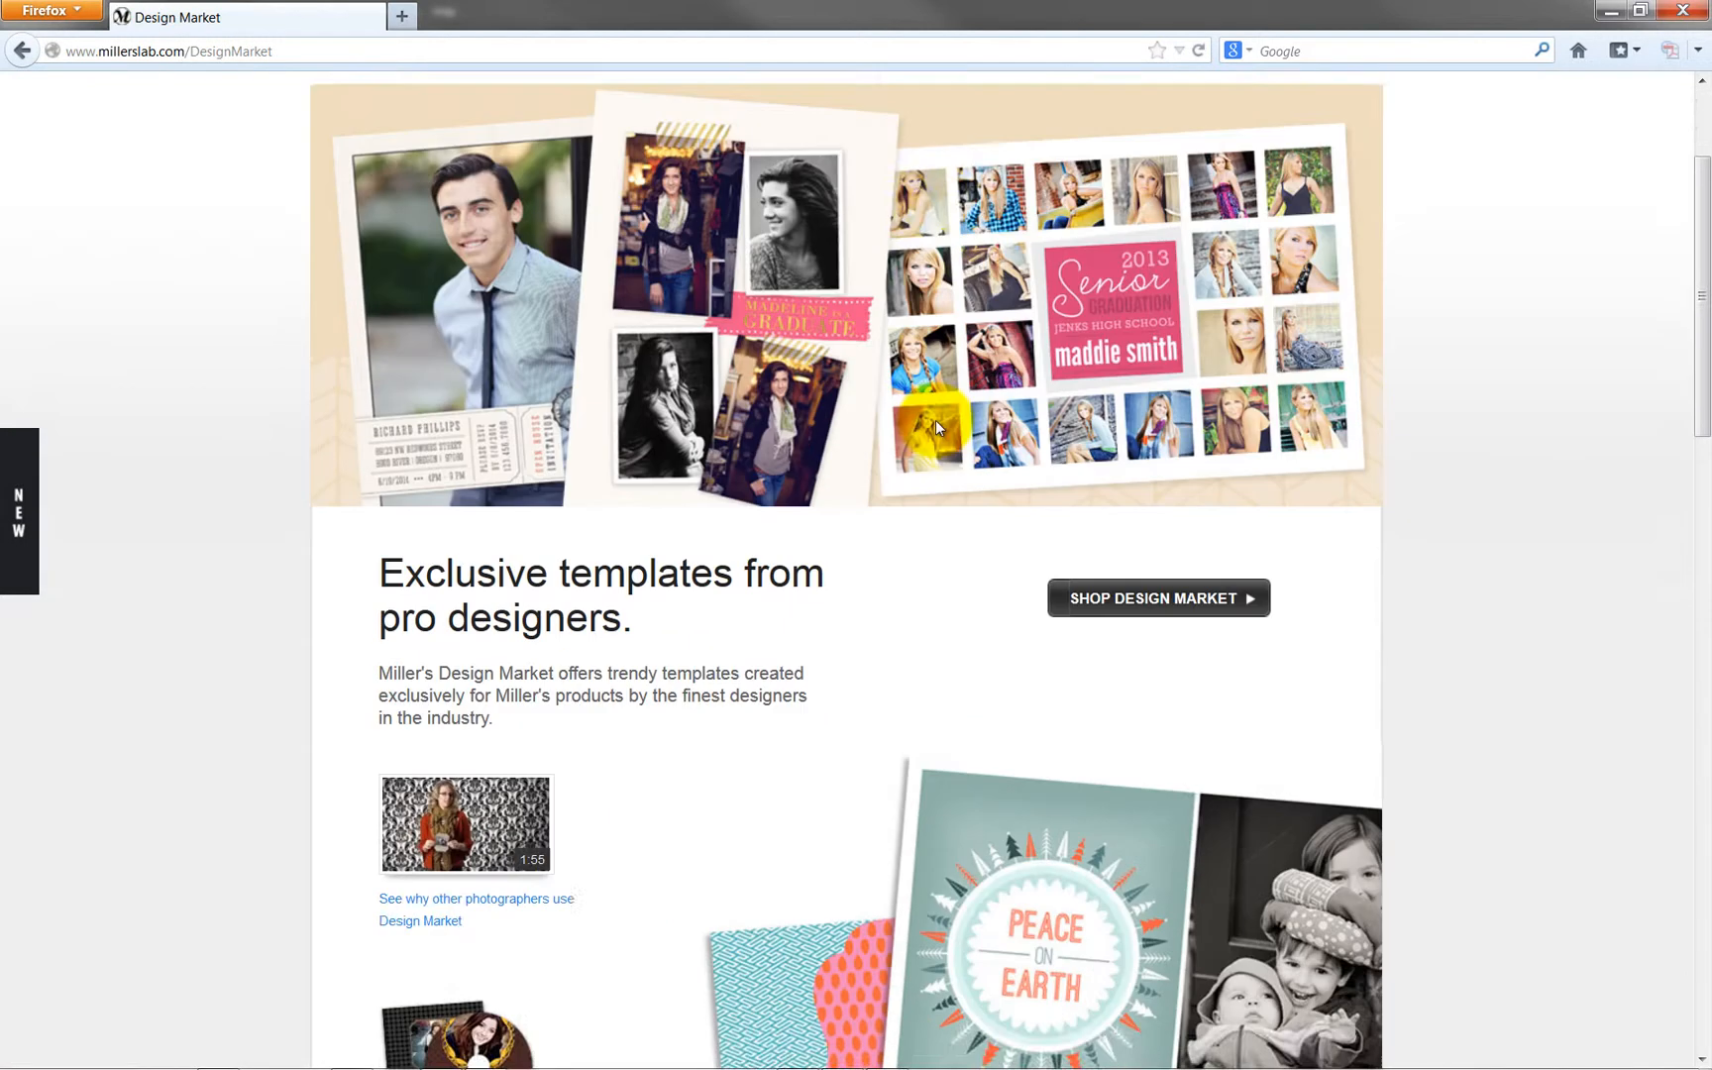
scroll(935, 420, down, 5)
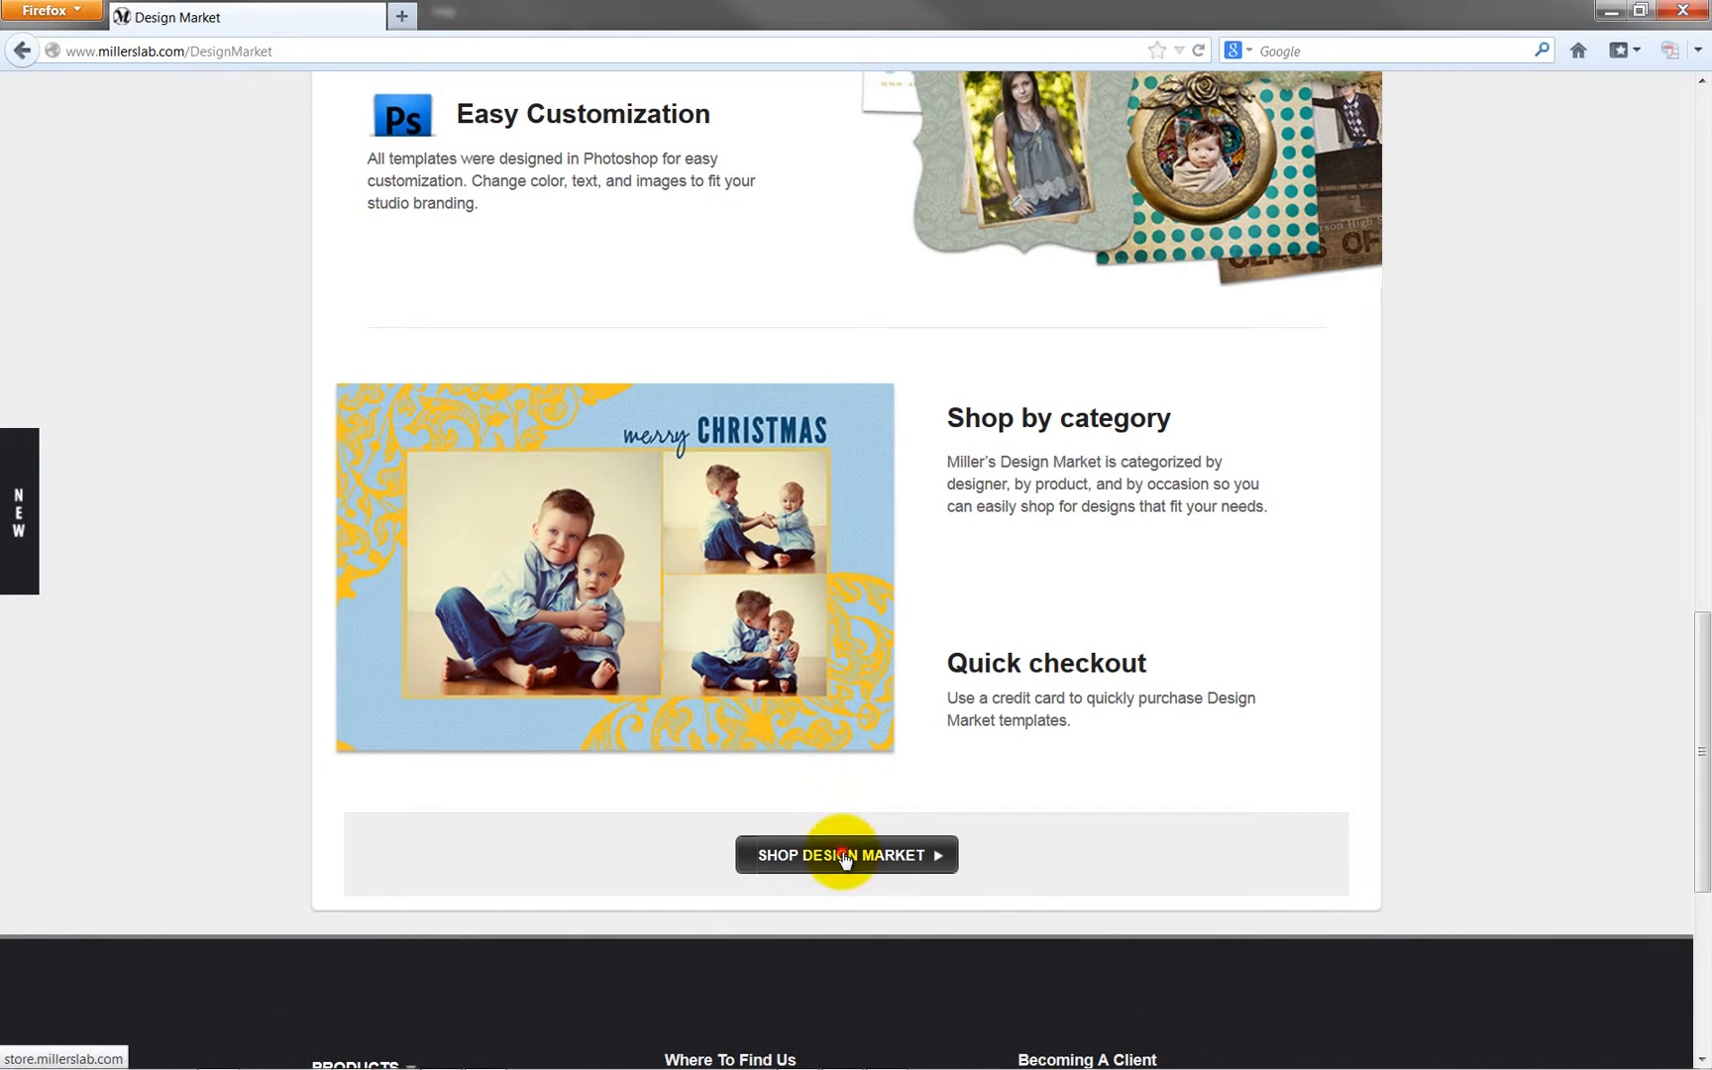
click(844, 855)
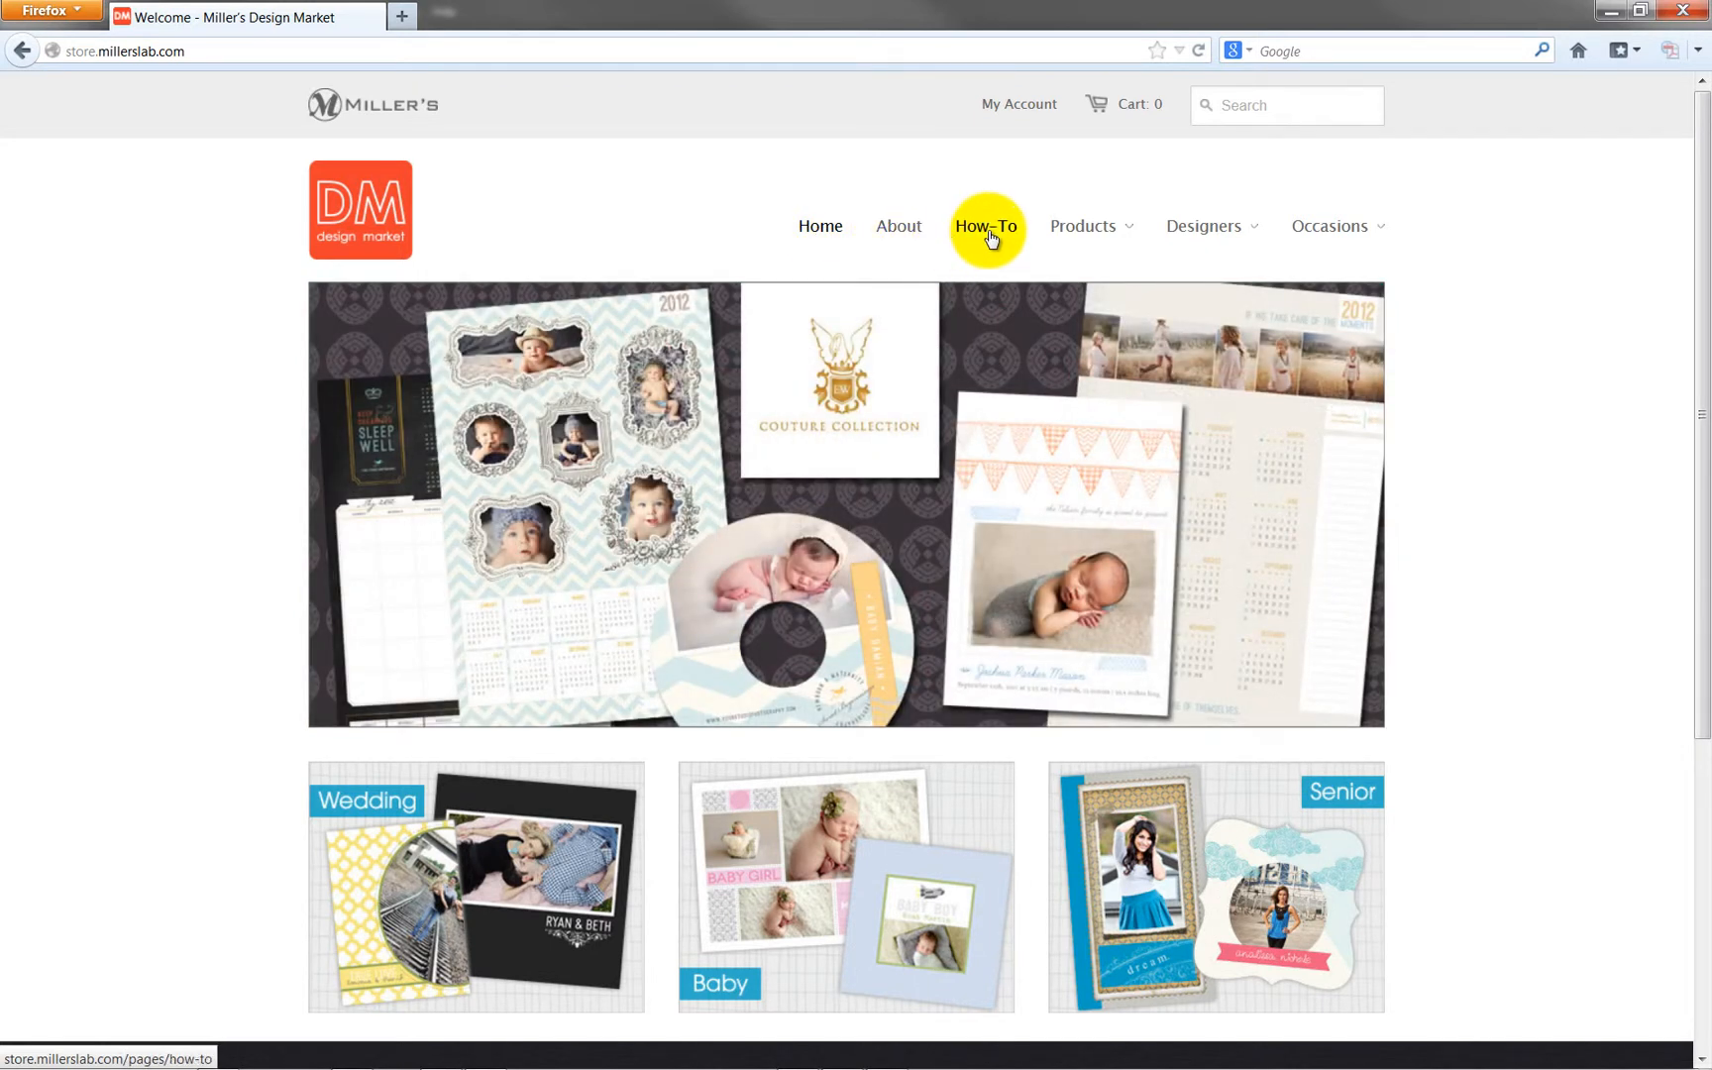
Step: Open Occasions > Seniors from the store menus and scroll through the senior templates
mouse_move(1069, 231)
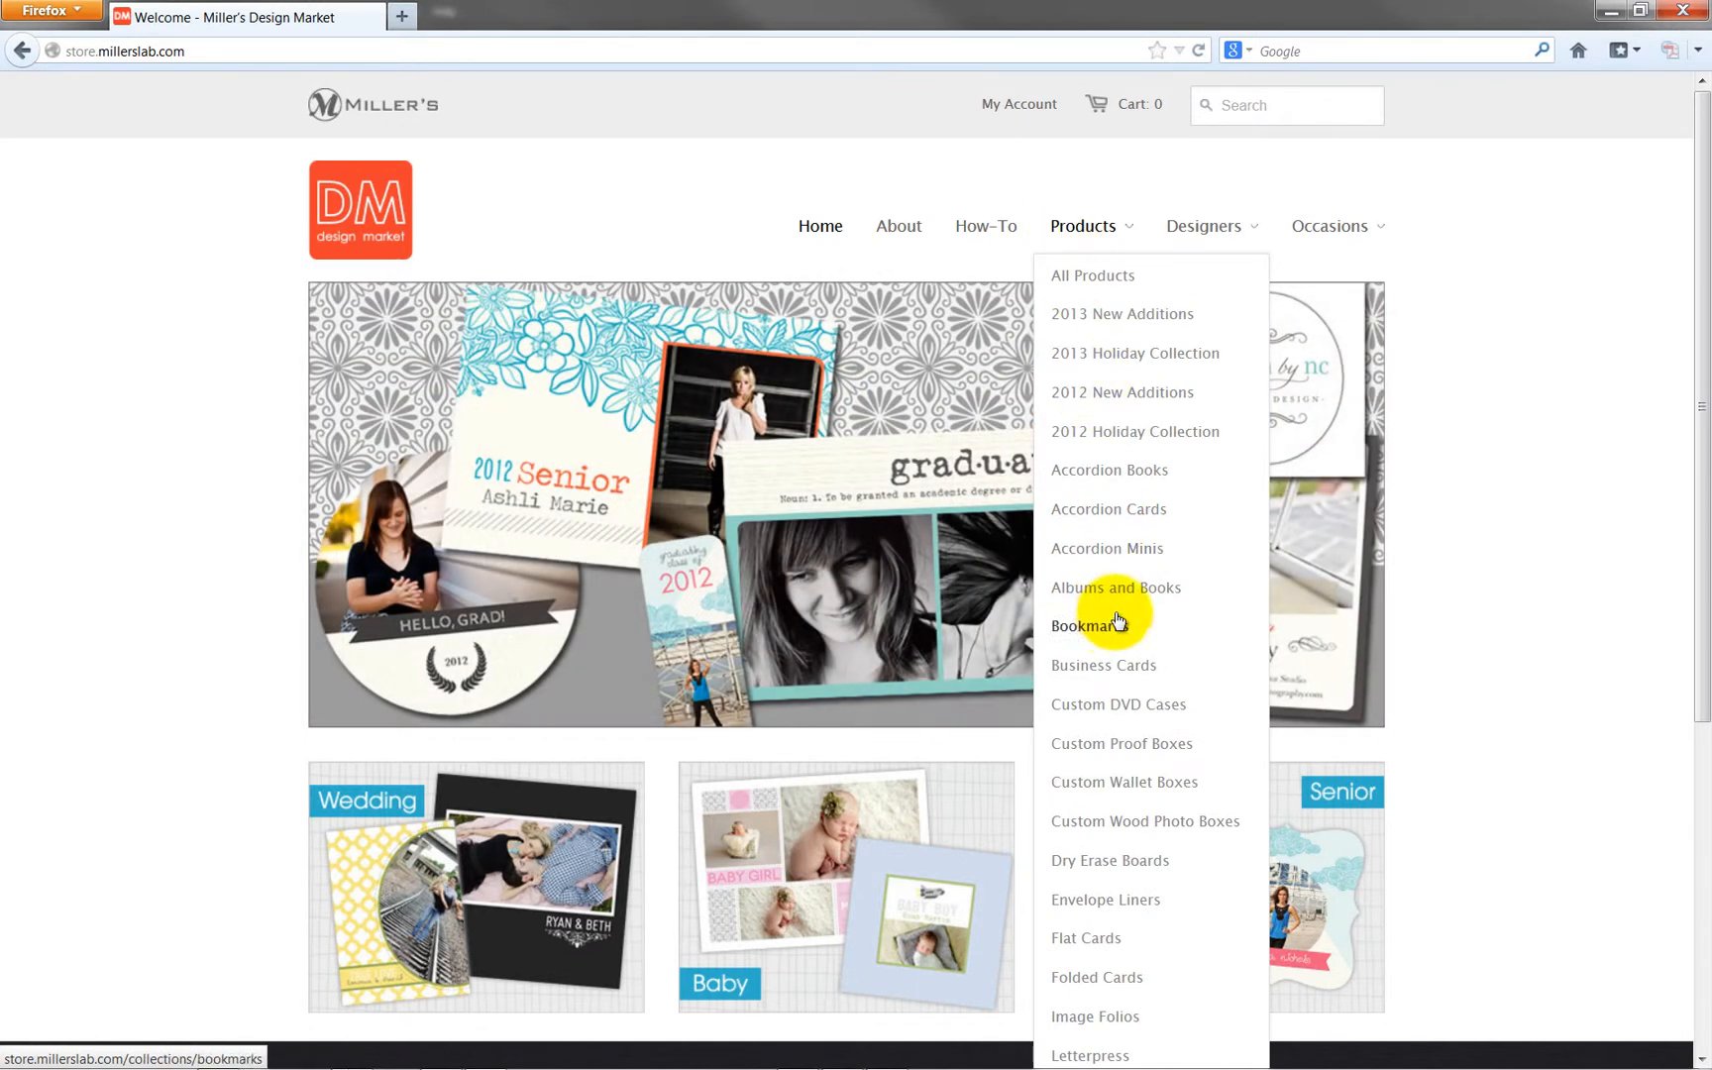
mouse_move(1204, 232)
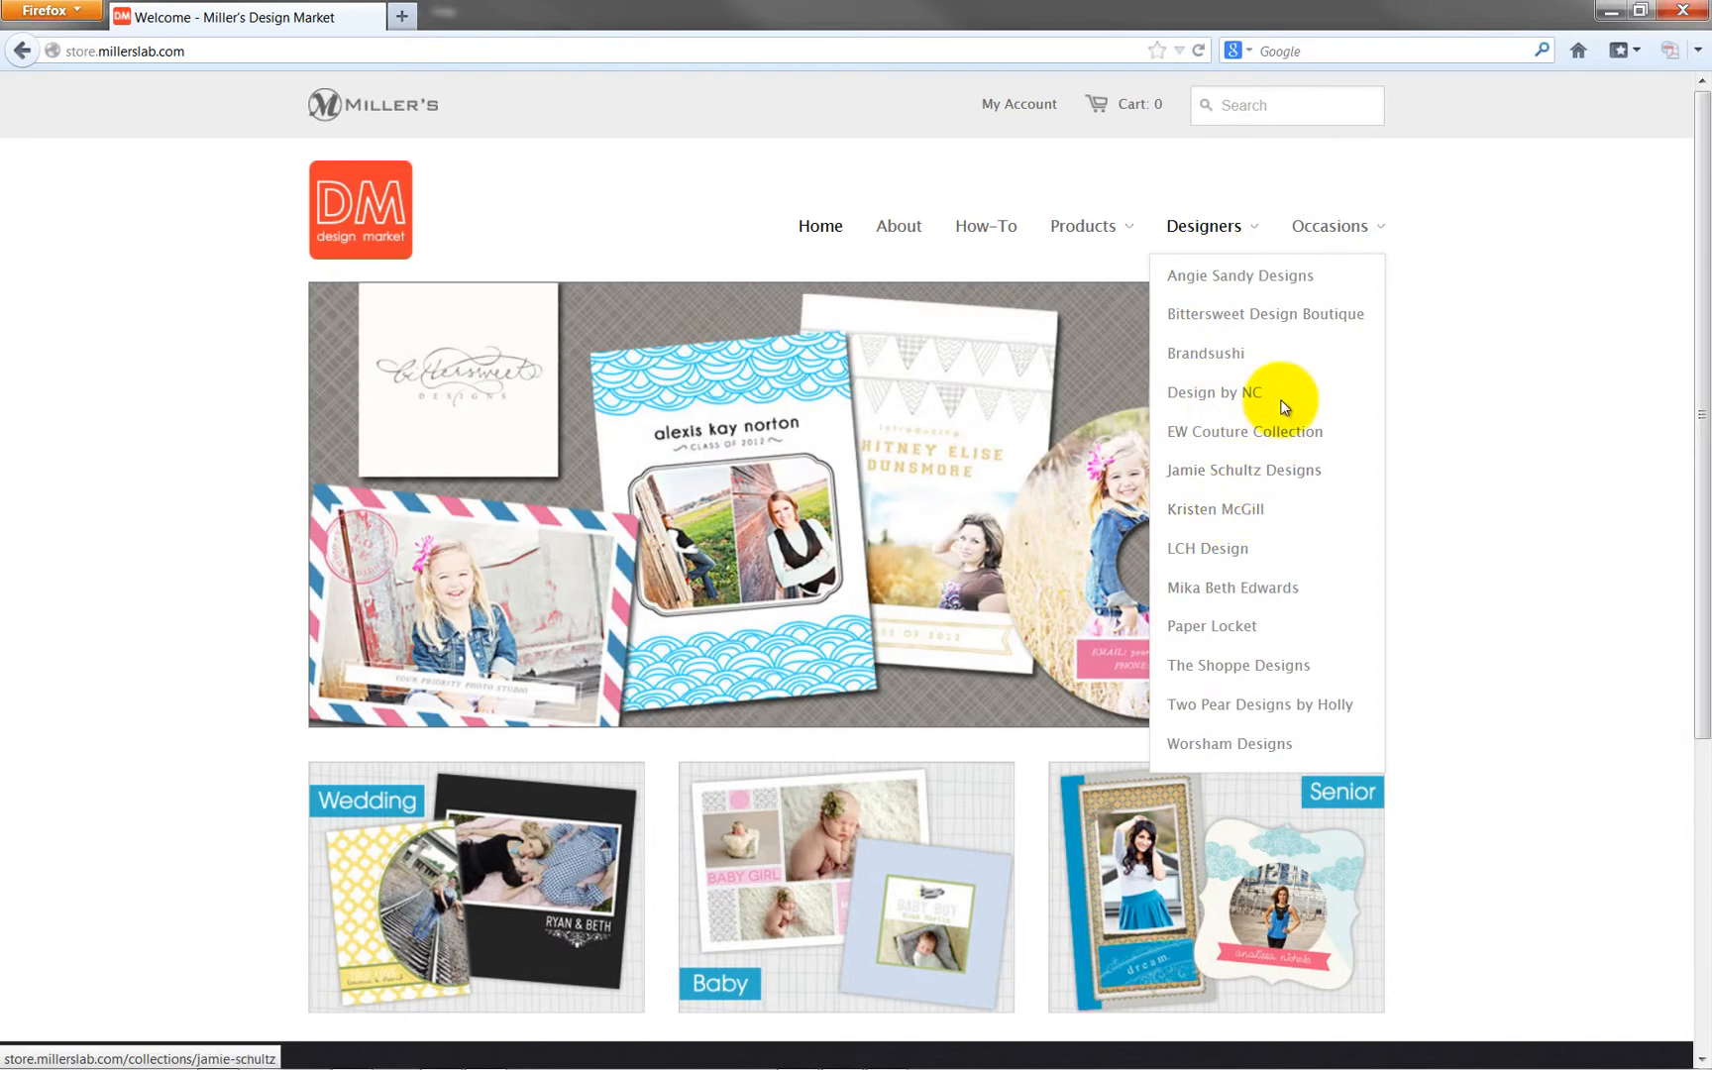
mouse_move(1330, 241)
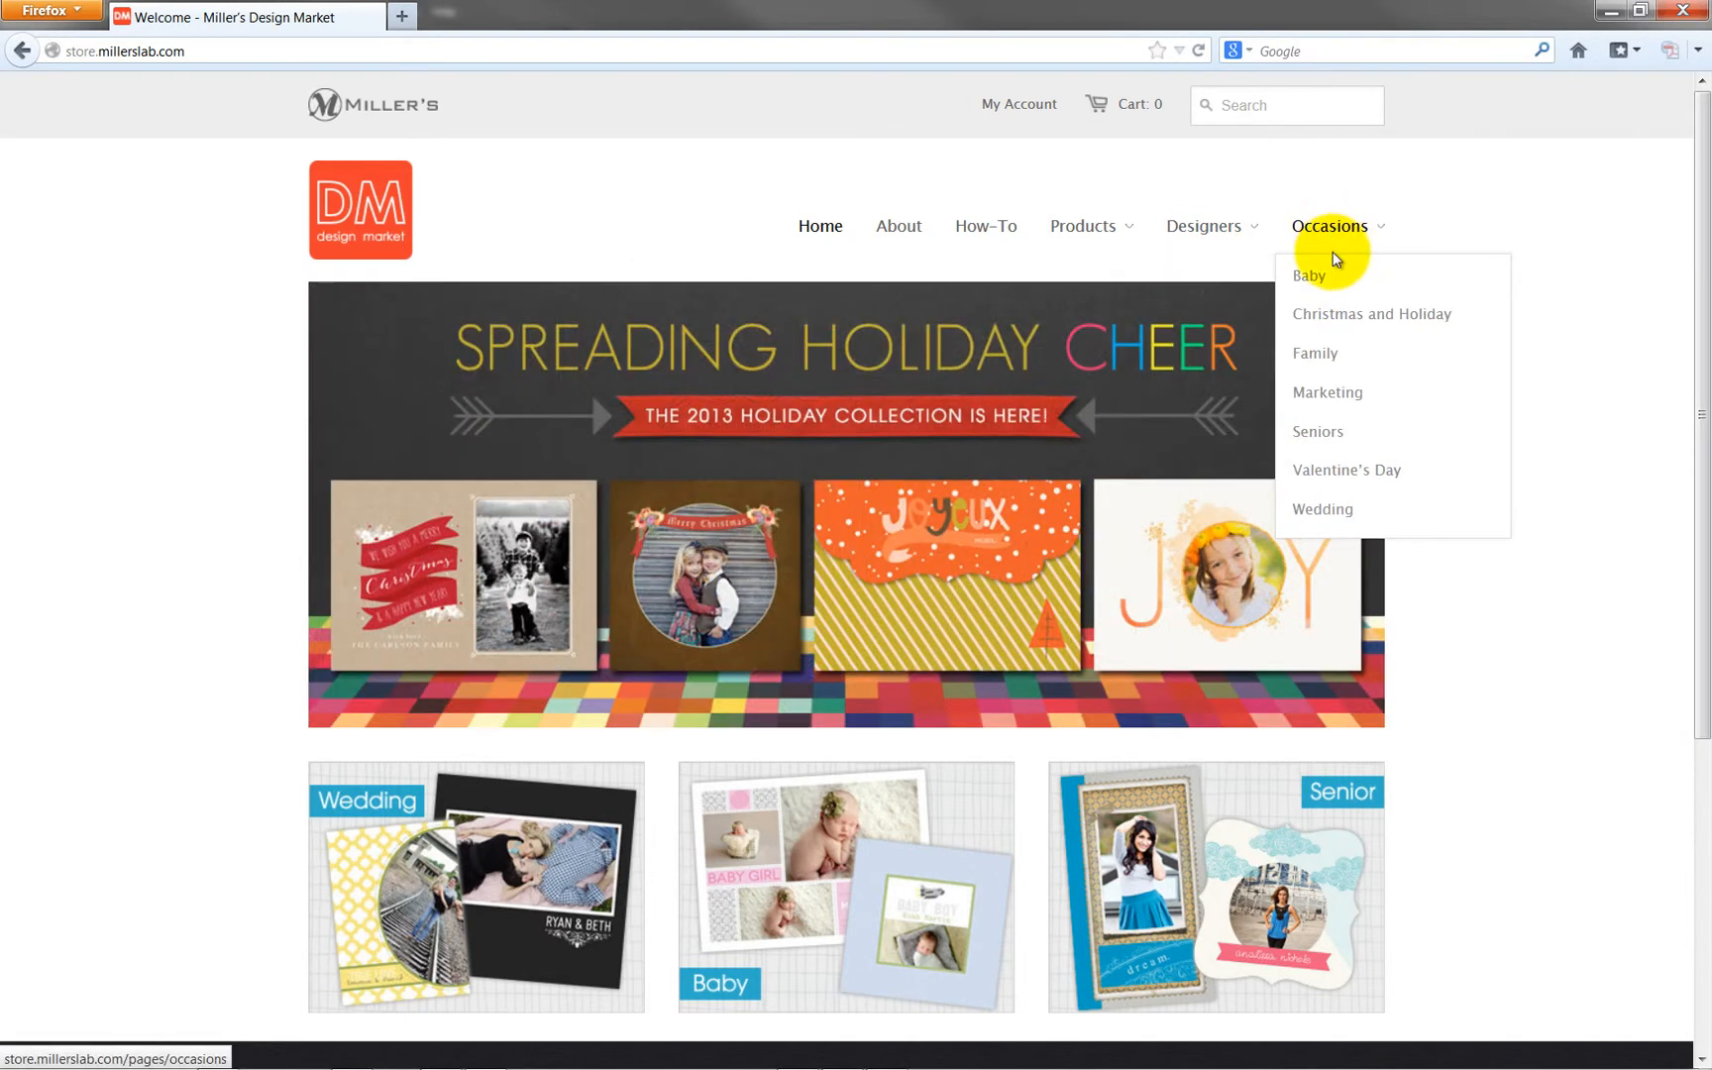
click(1333, 436)
scroll(1333, 436, down, 14)
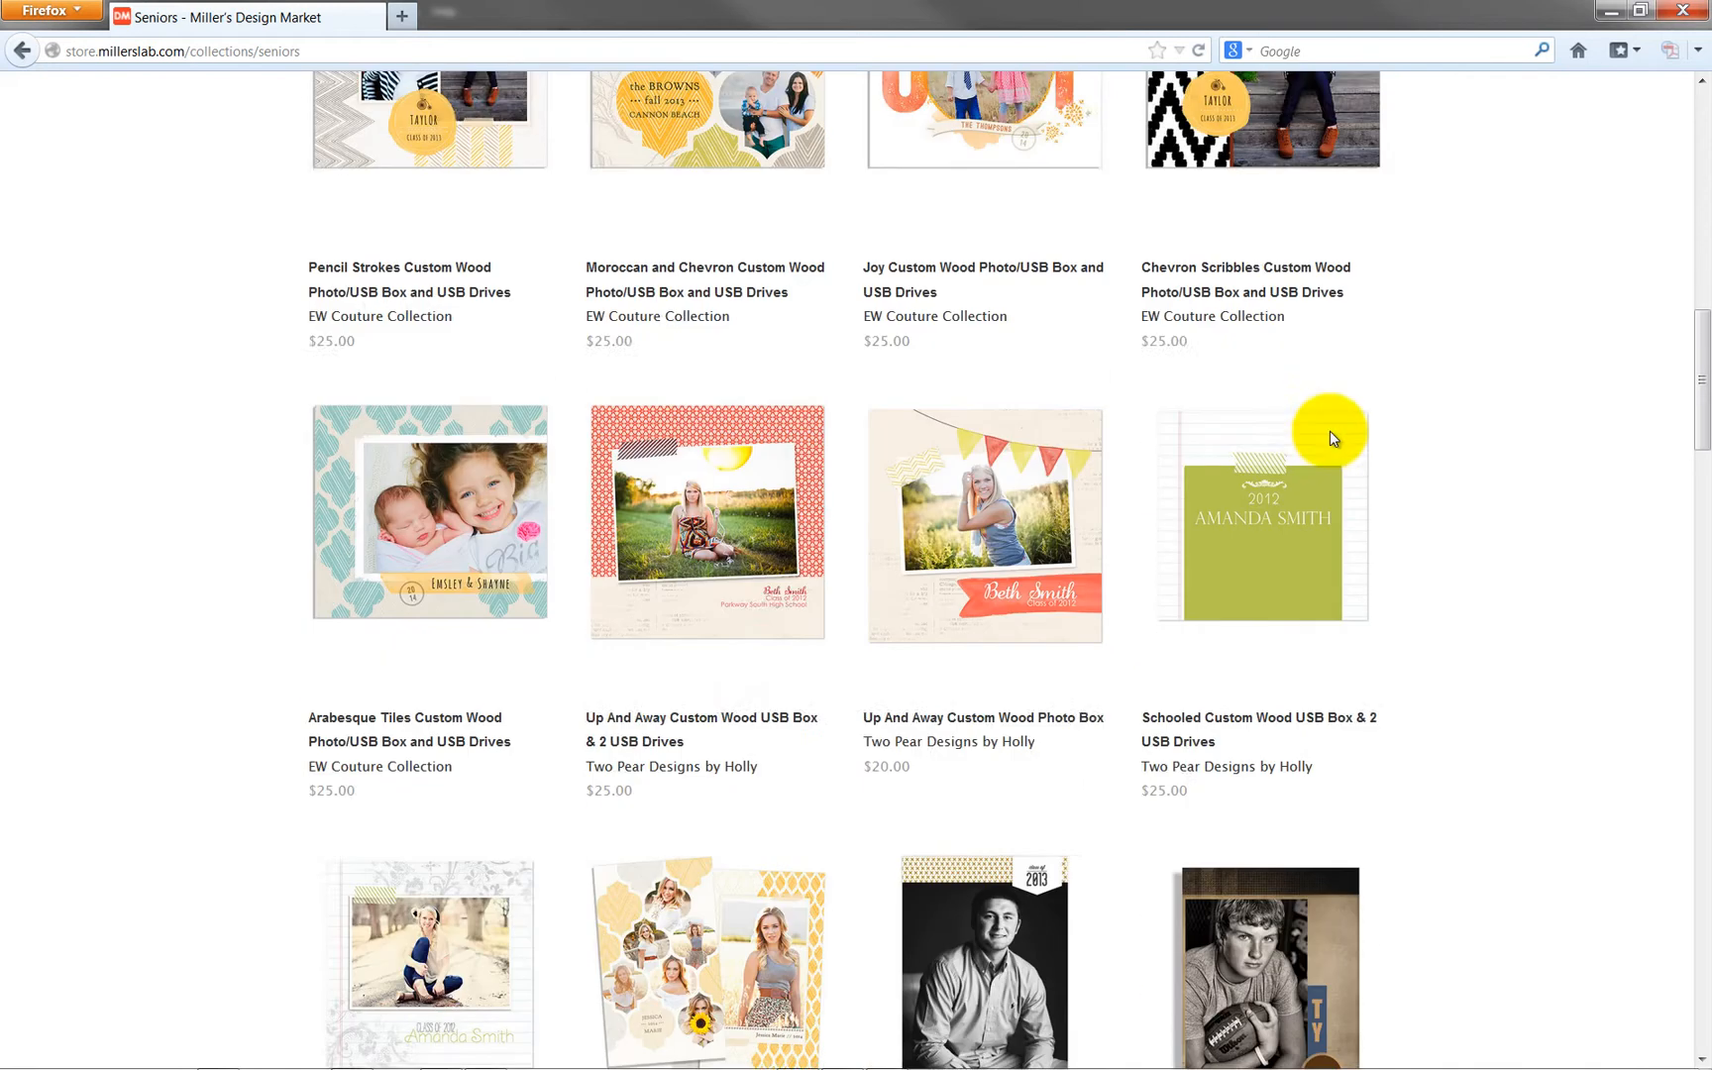
scroll(1332, 435, down, 7)
Step: Open the Moroccan and Chevron & Sun Drops bundle after briefly viewing the Schooled wood photo box
click(467, 509)
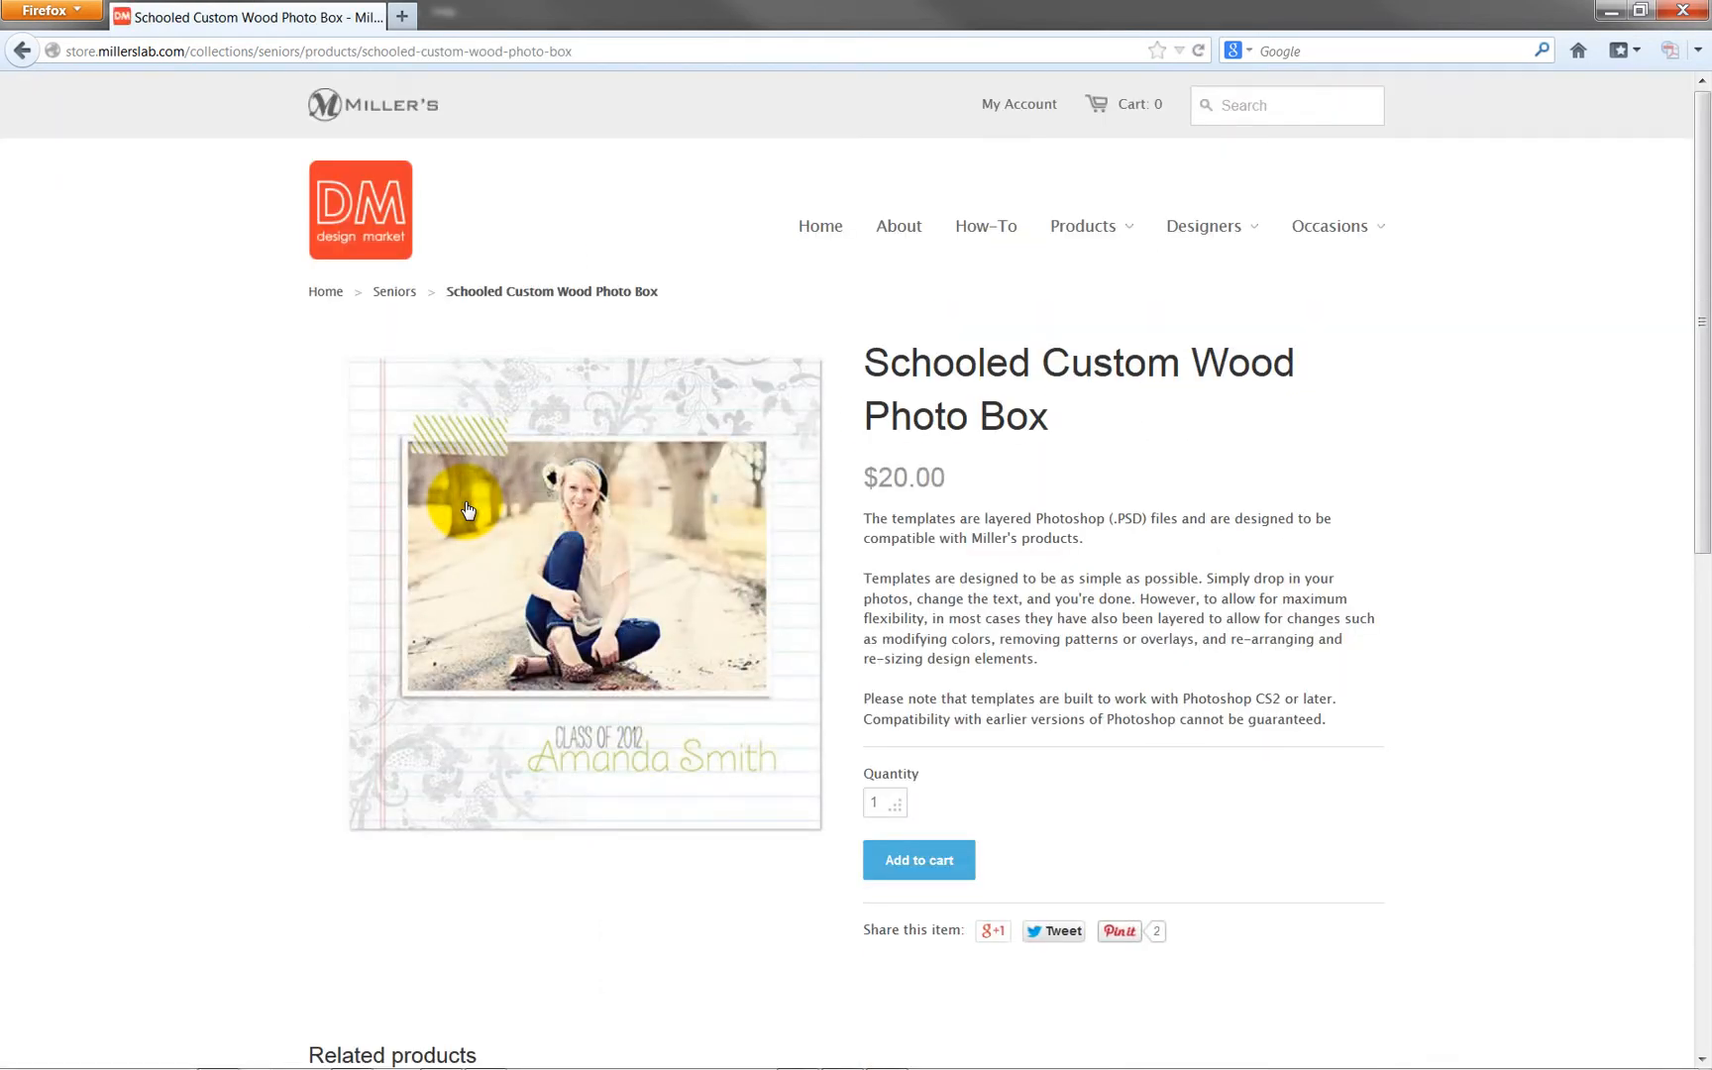
key(alt+Left)
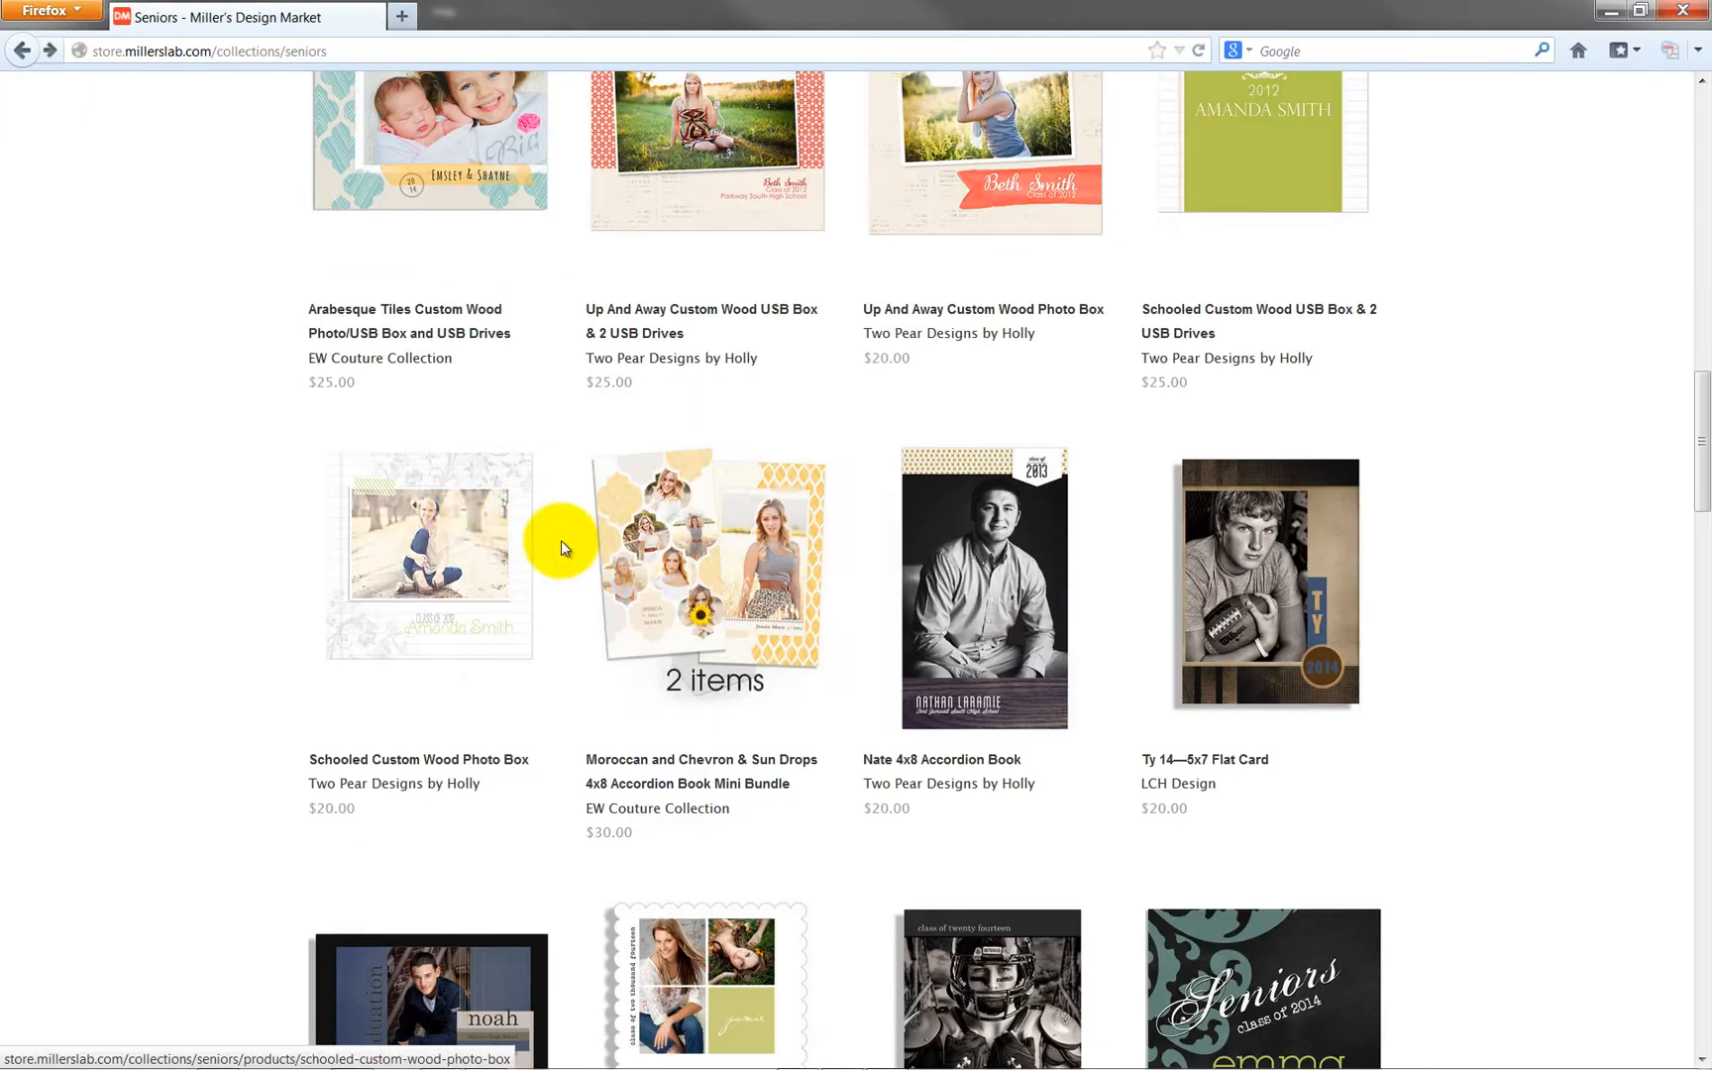
click(687, 545)
Step: Preview the bundle's design thumbnails and add the $30 bundle to the cart
click(801, 365)
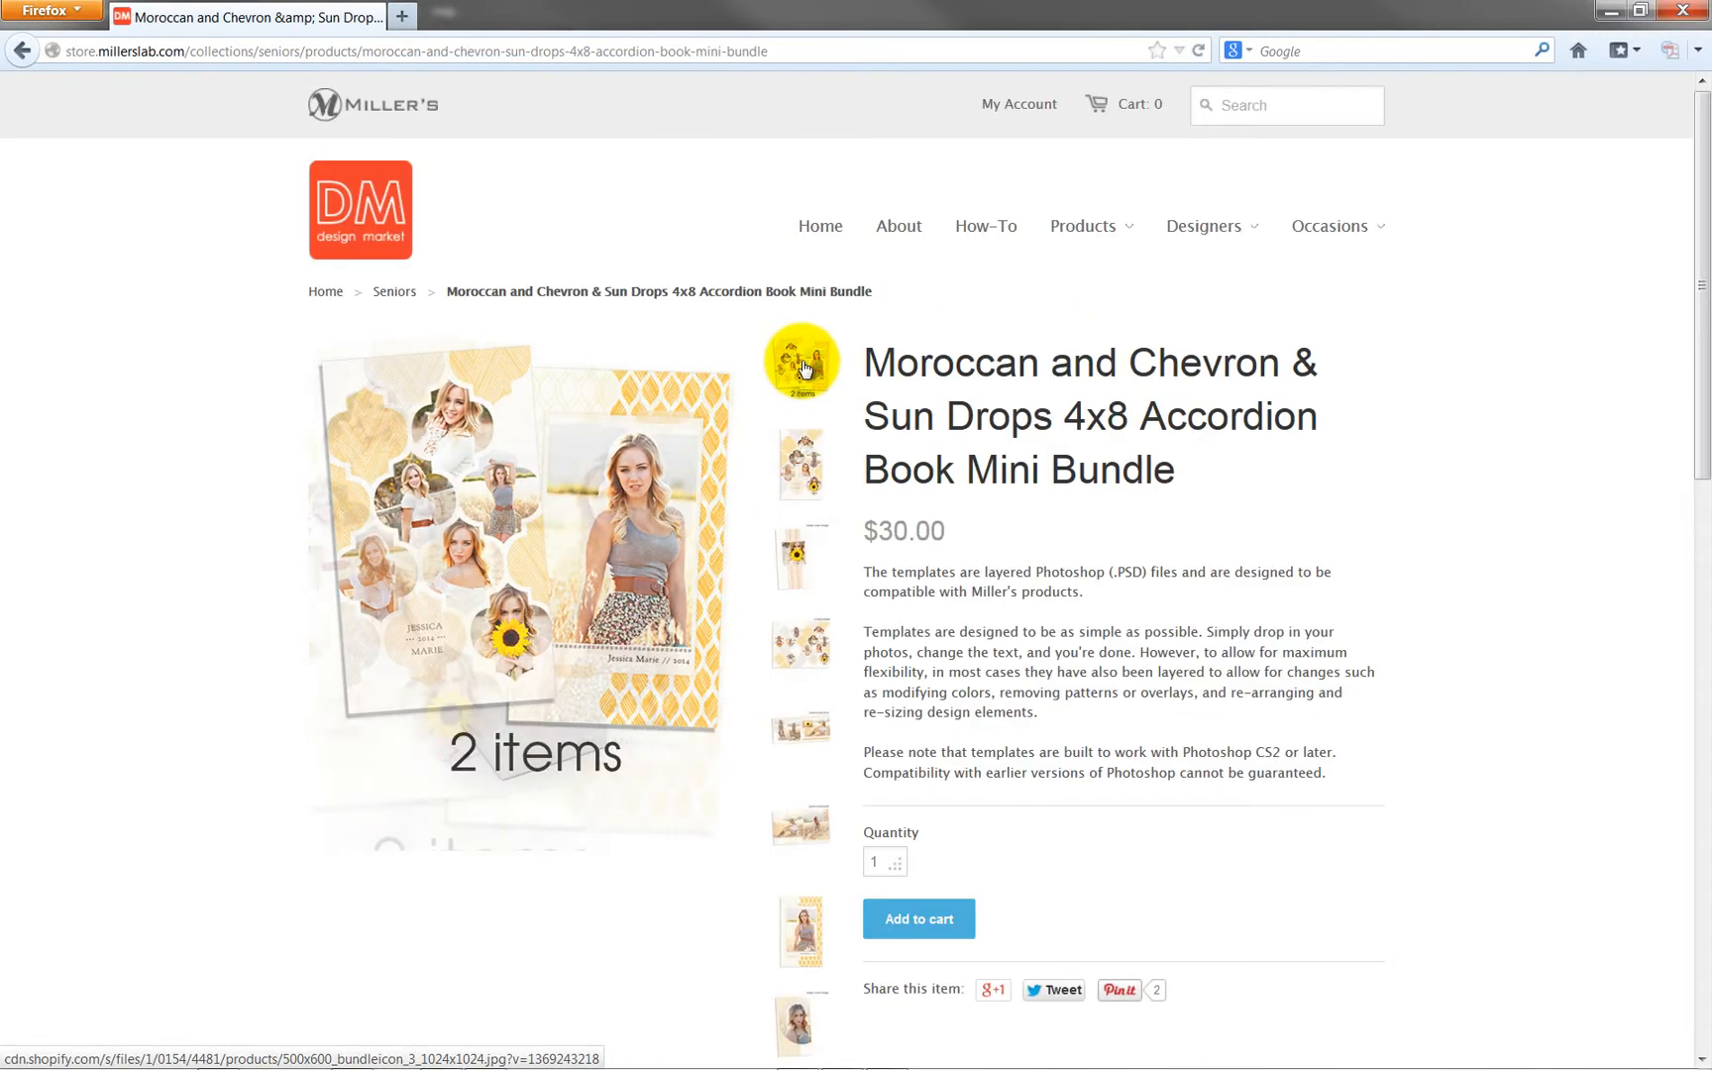
click(802, 450)
click(797, 639)
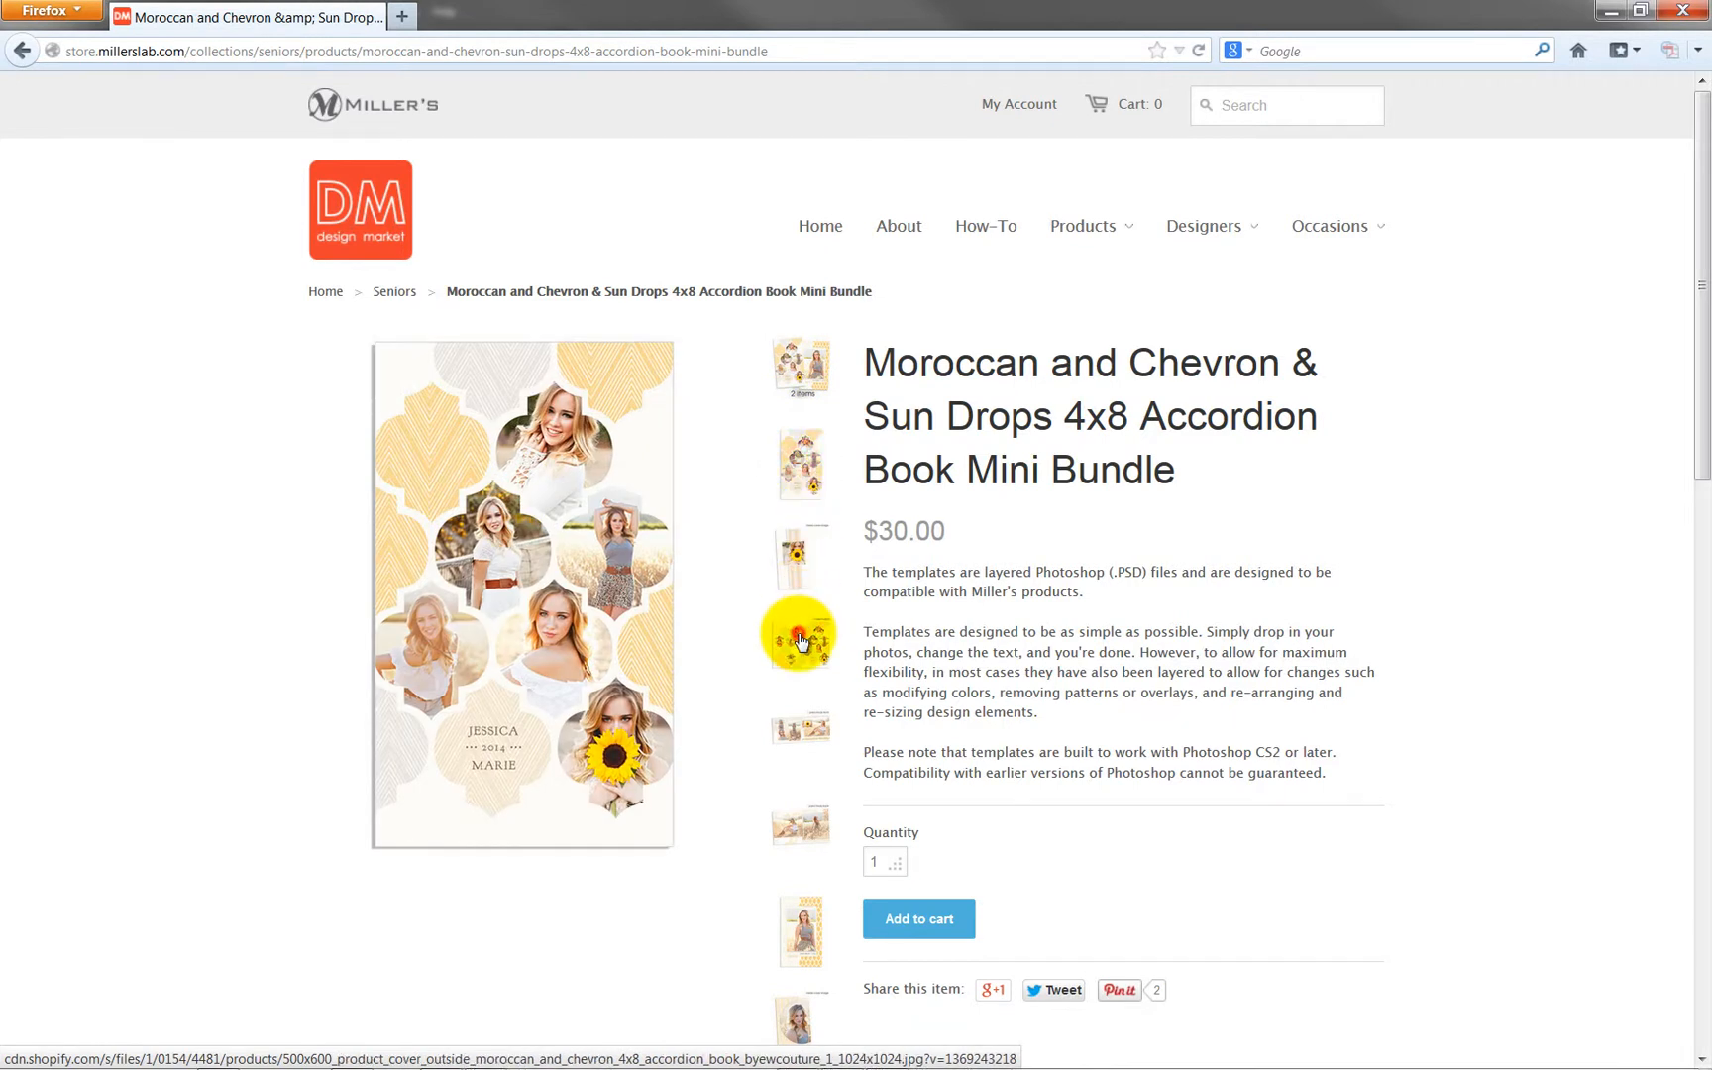
click(797, 820)
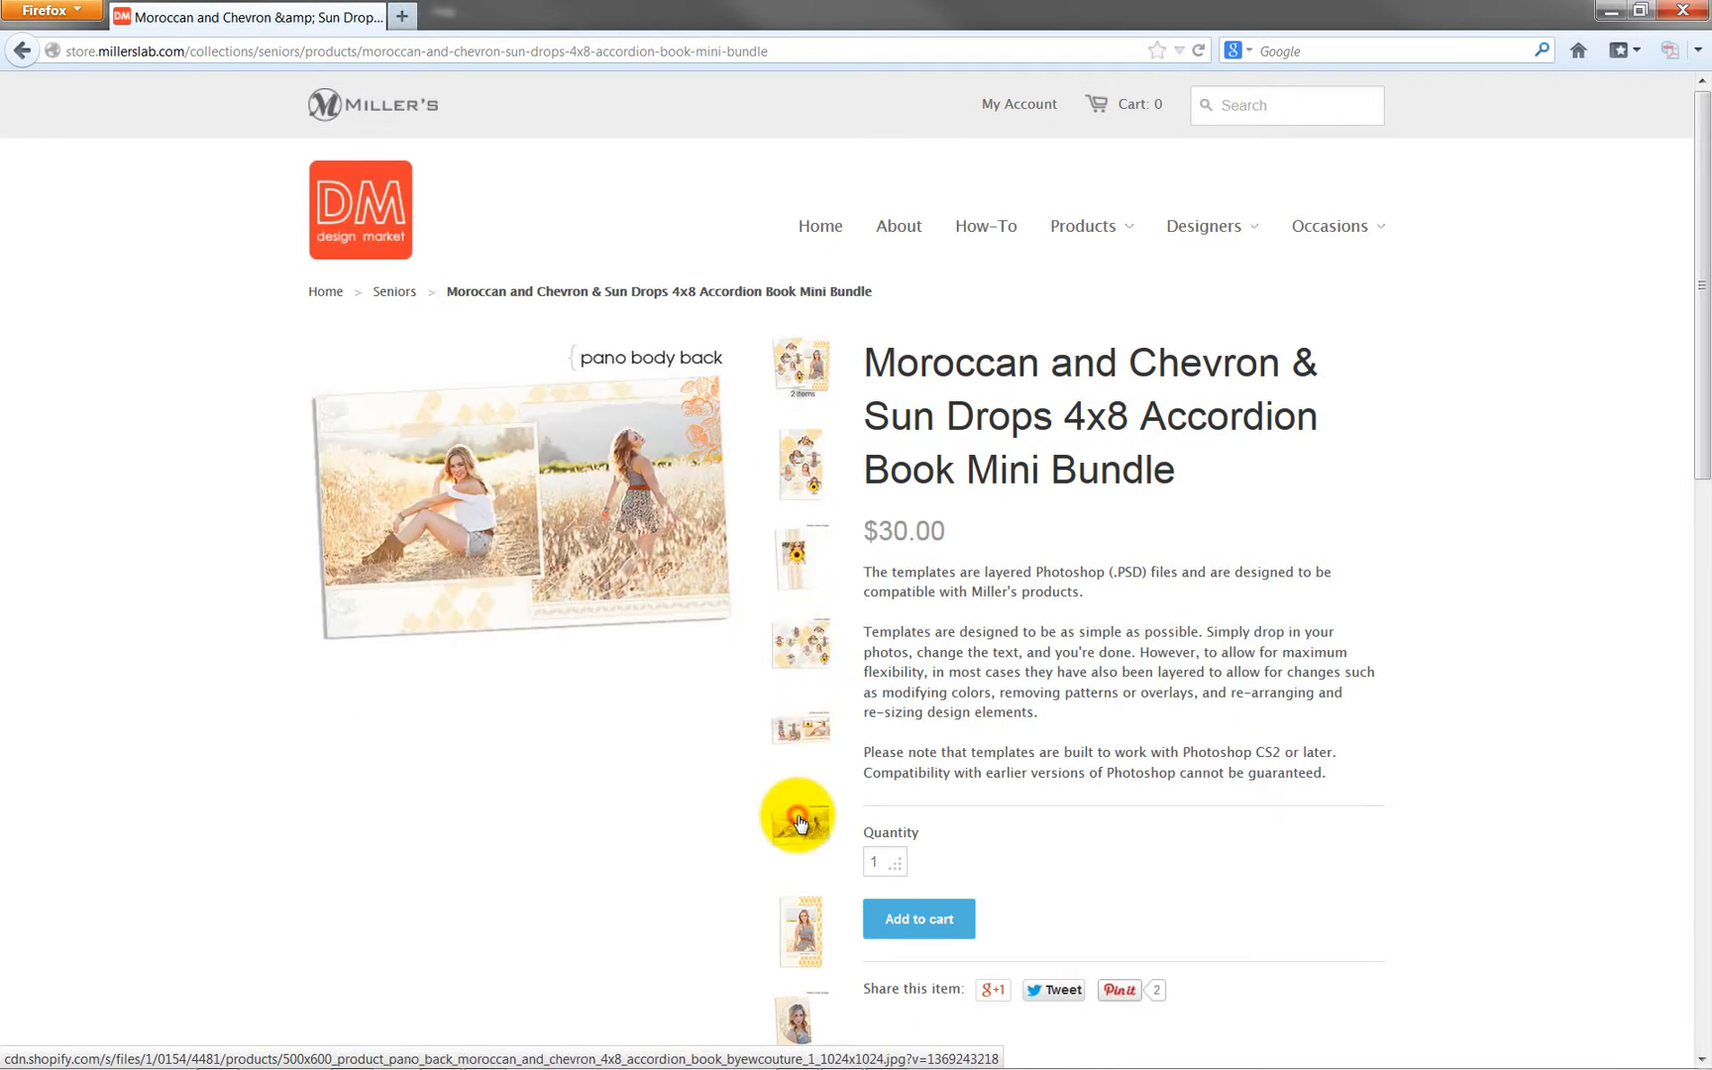
click(806, 927)
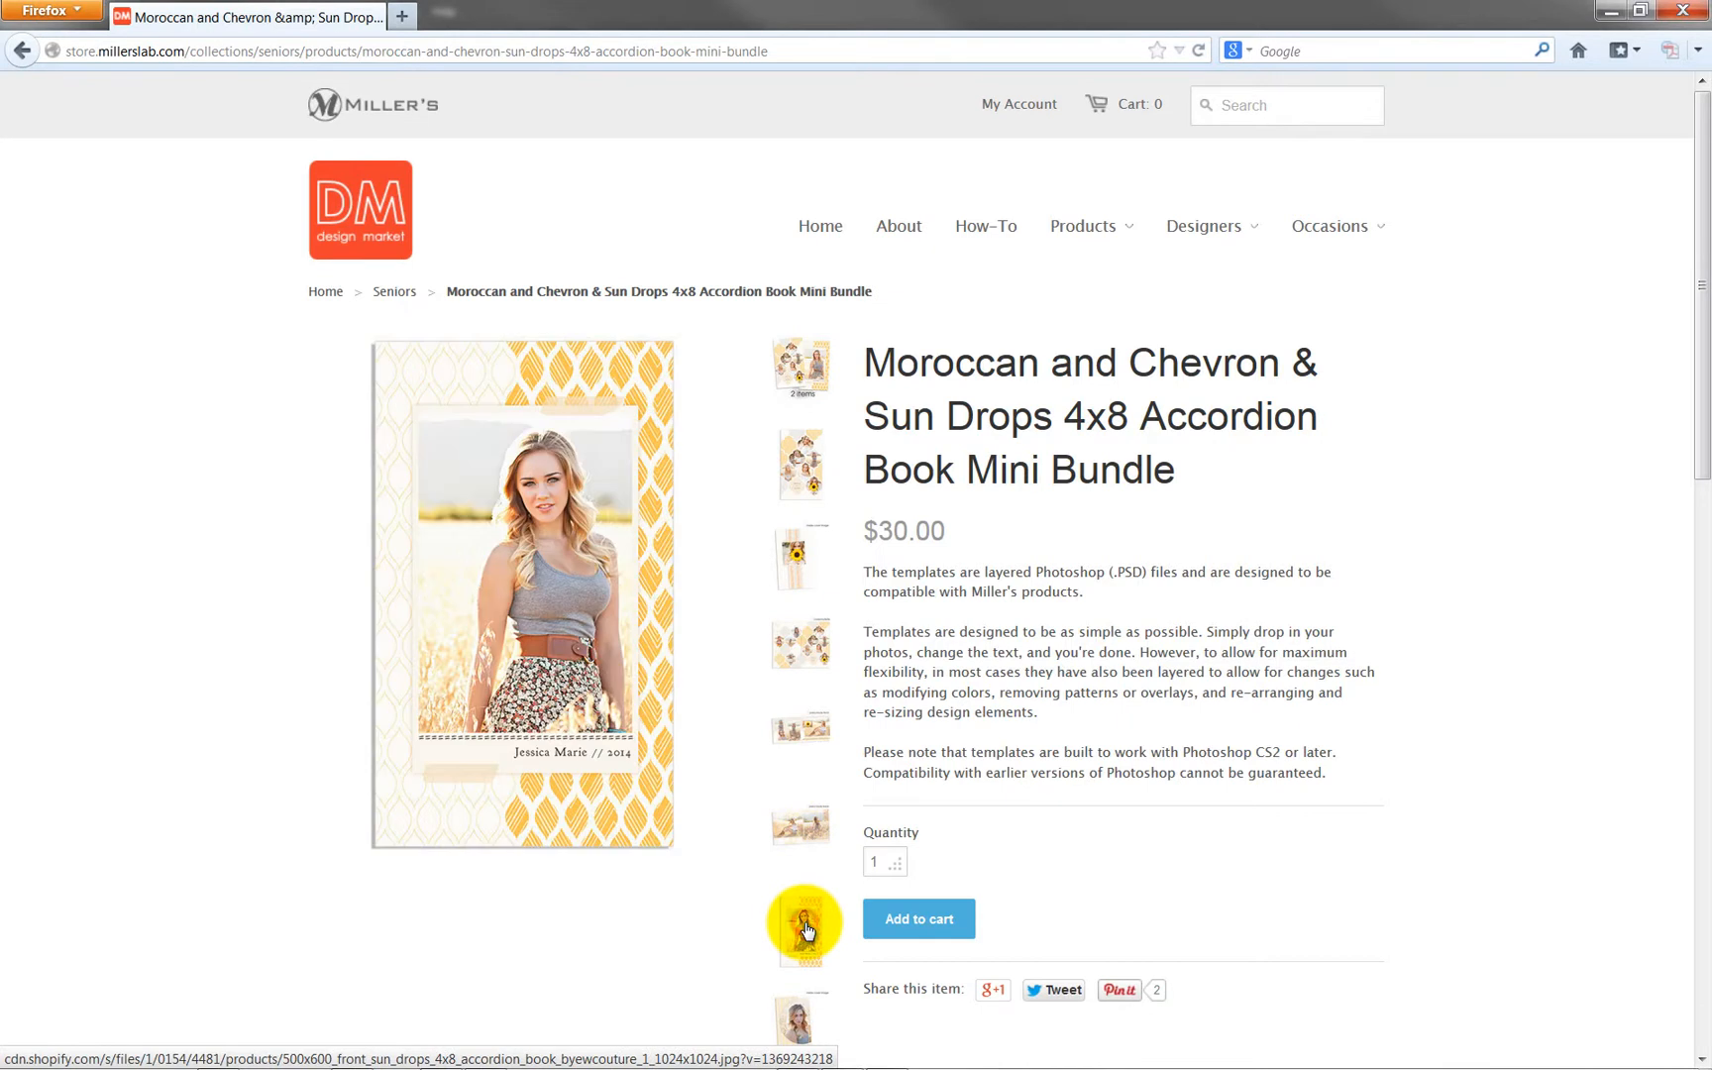
click(904, 921)
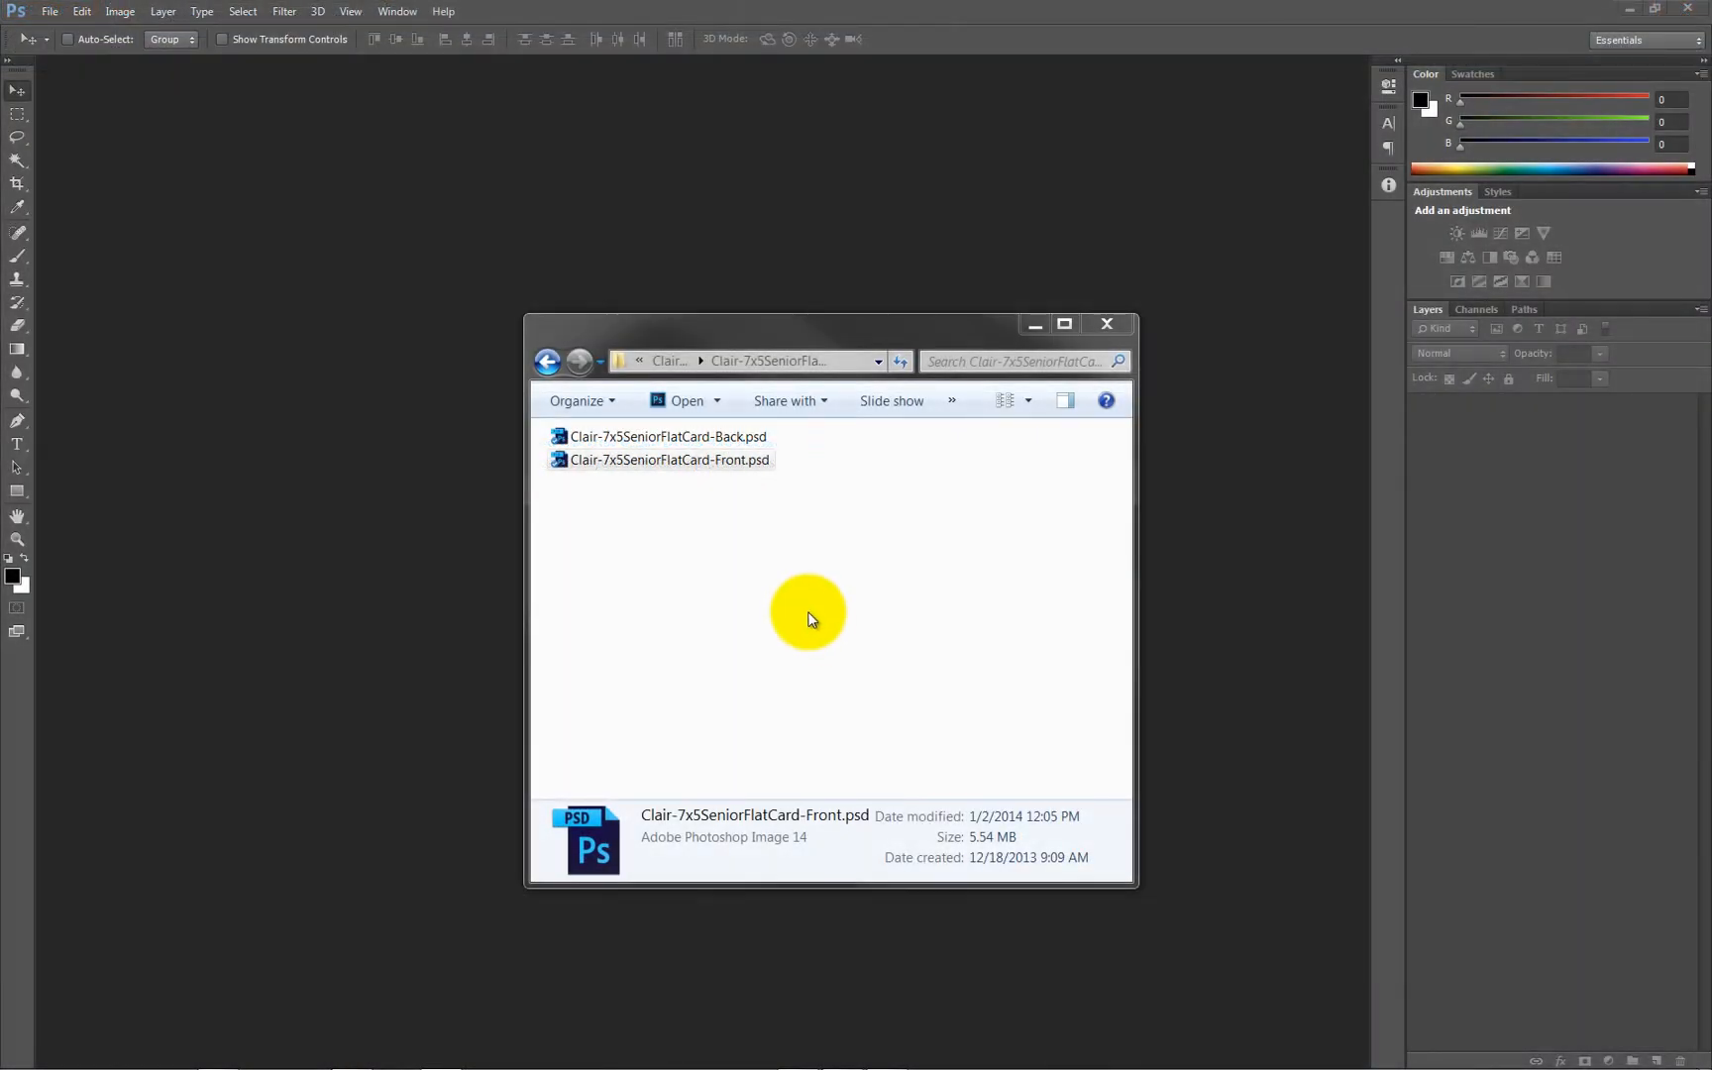
Step: Select Clair-7x5SeniorFlatCard-Back.psd and -Front.psd and drag both into Photoshop to open them
click(750, 432)
shift+click(746, 462)
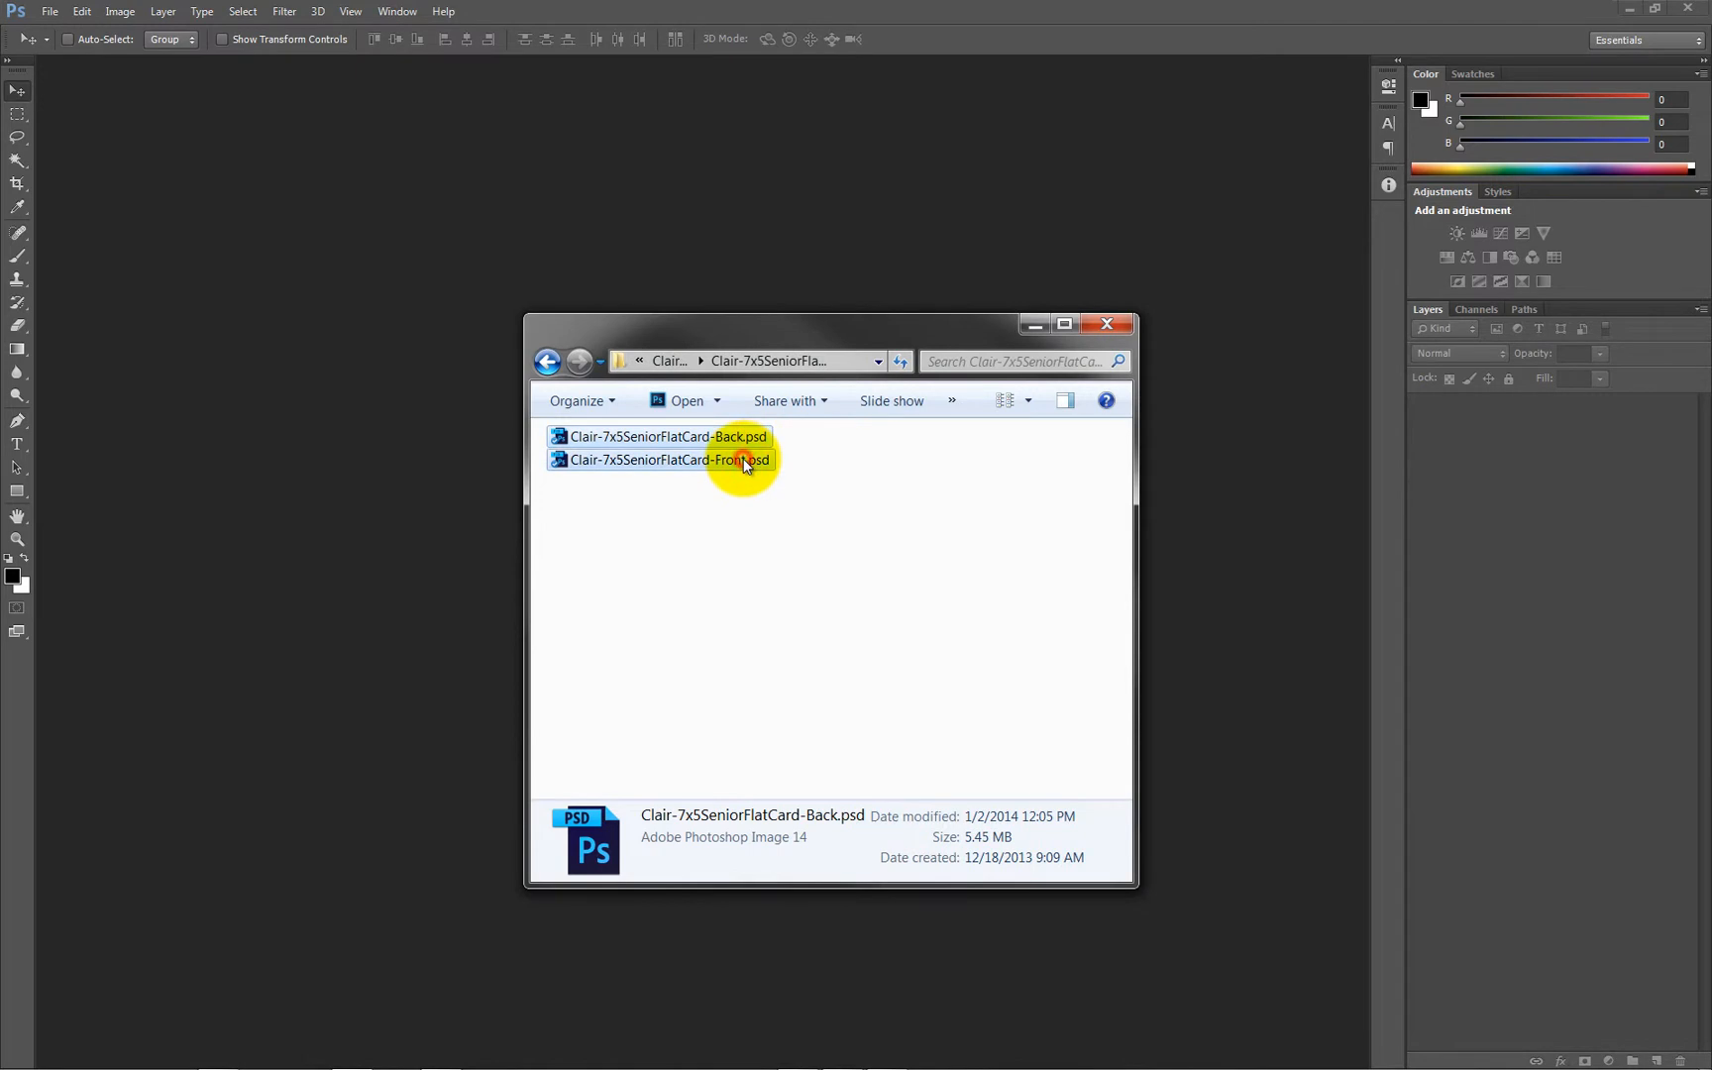
drag(740, 433, 662, 229)
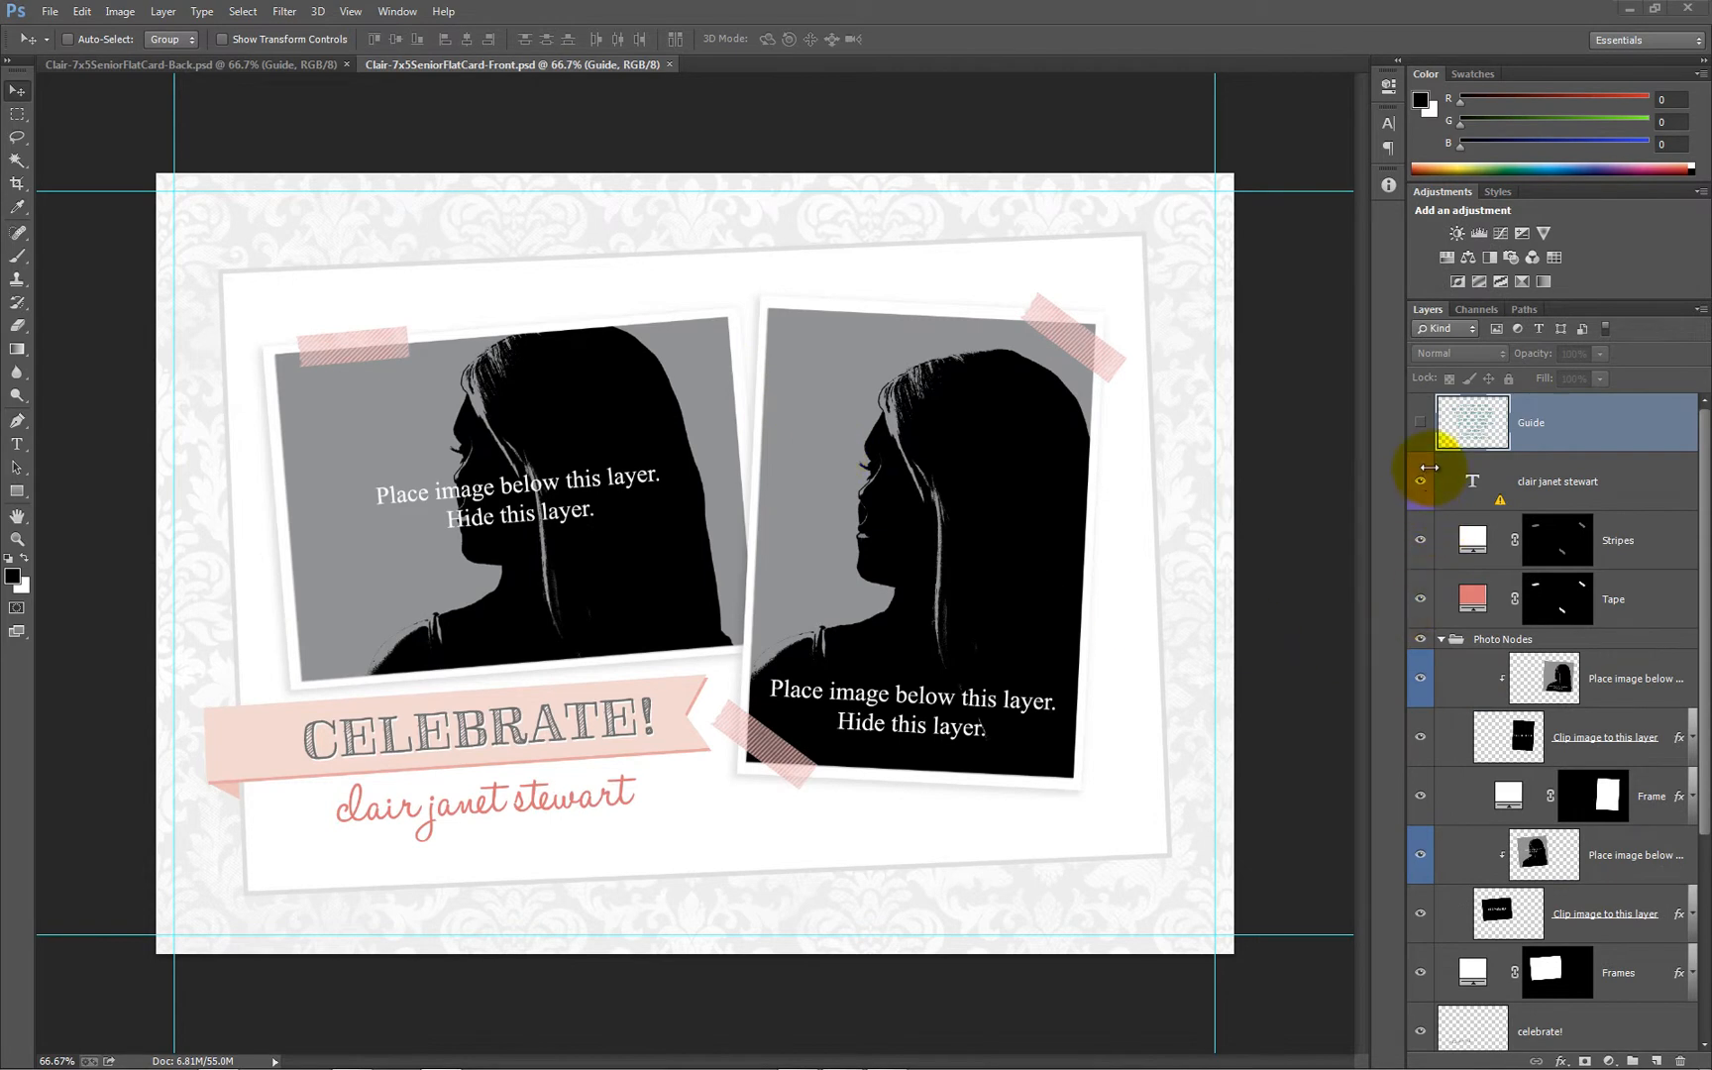
Step: Hide the right frame's 'Place image below' overlay and select the 'Clip image to this layer' layer
click(1421, 681)
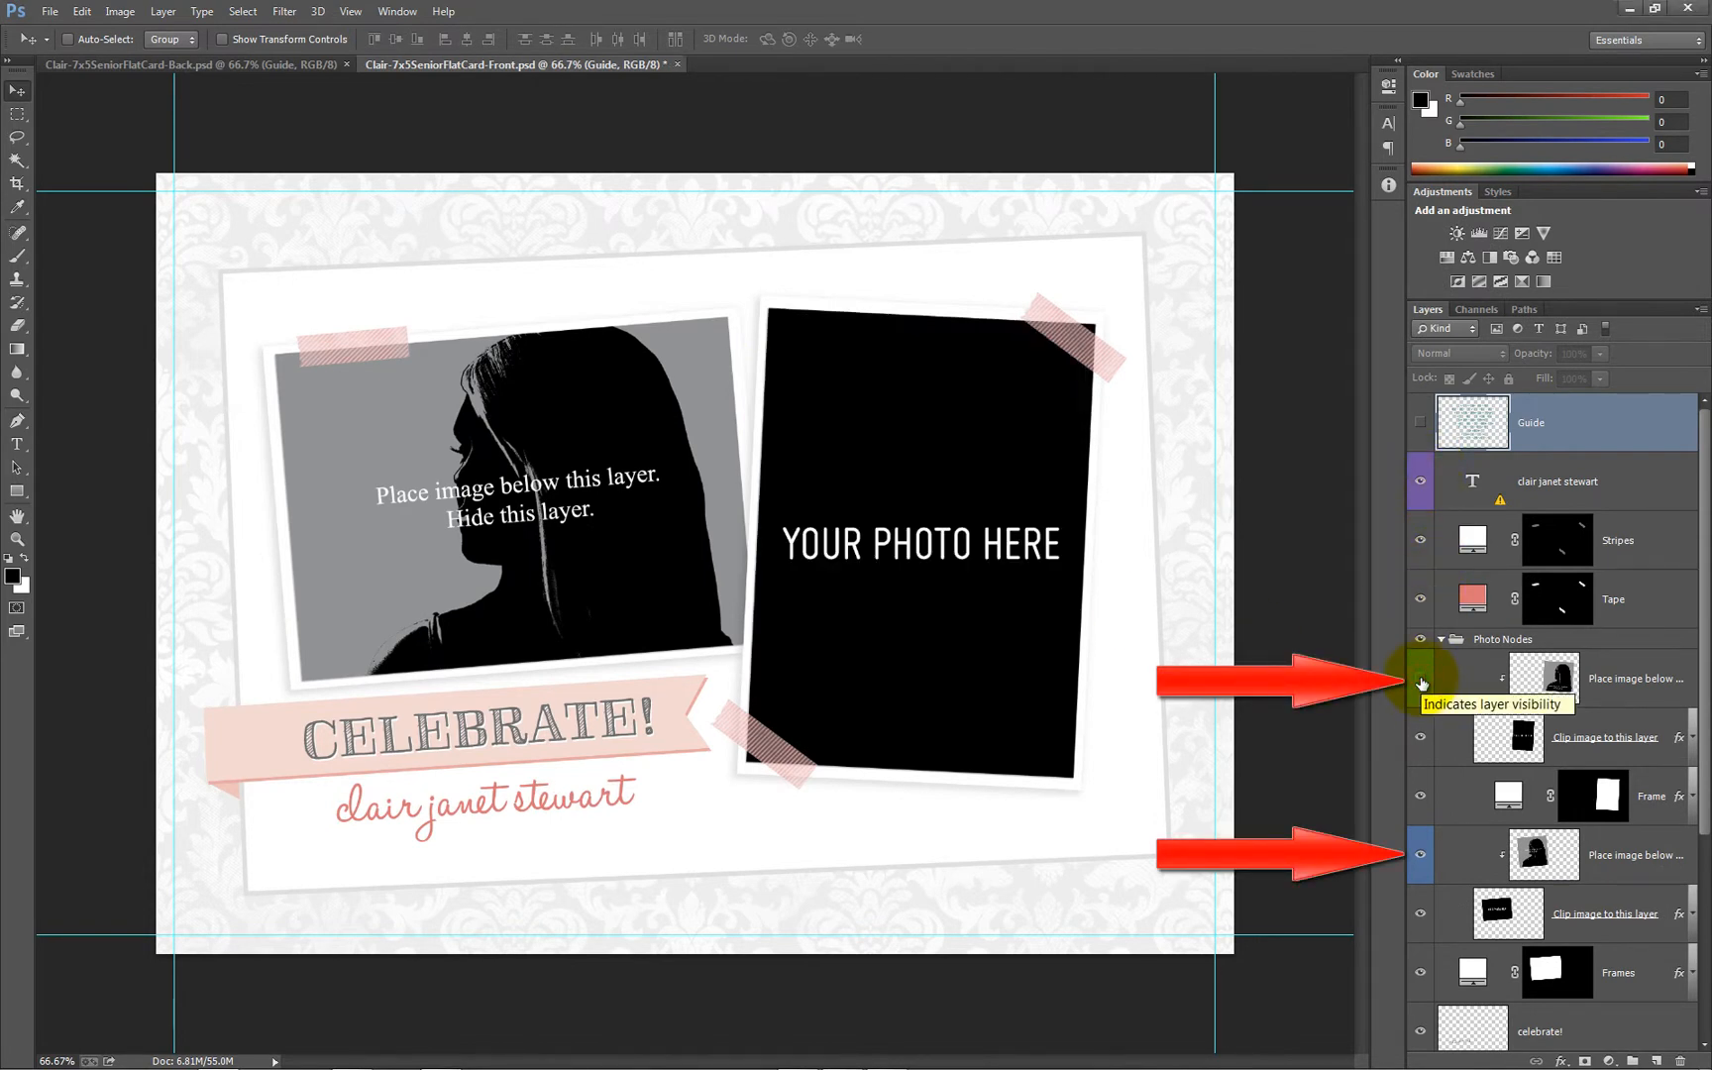
click(1421, 681)
click(1420, 681)
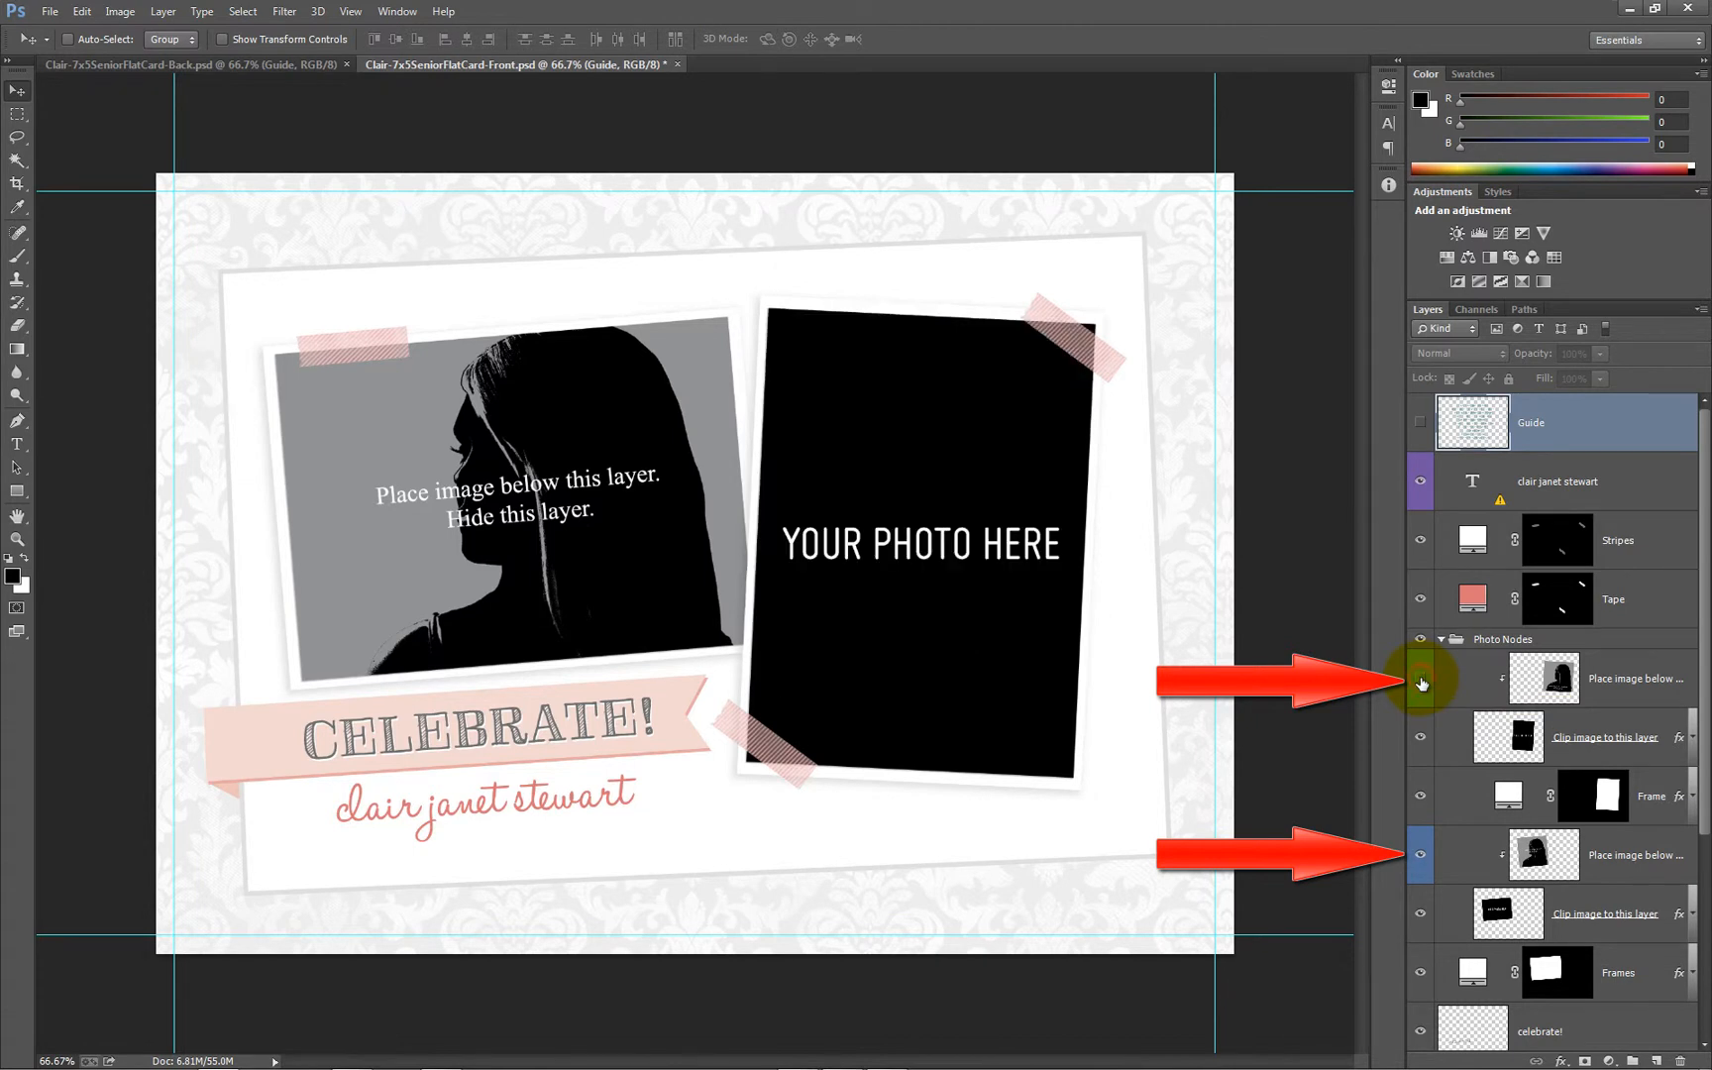
click(1420, 682)
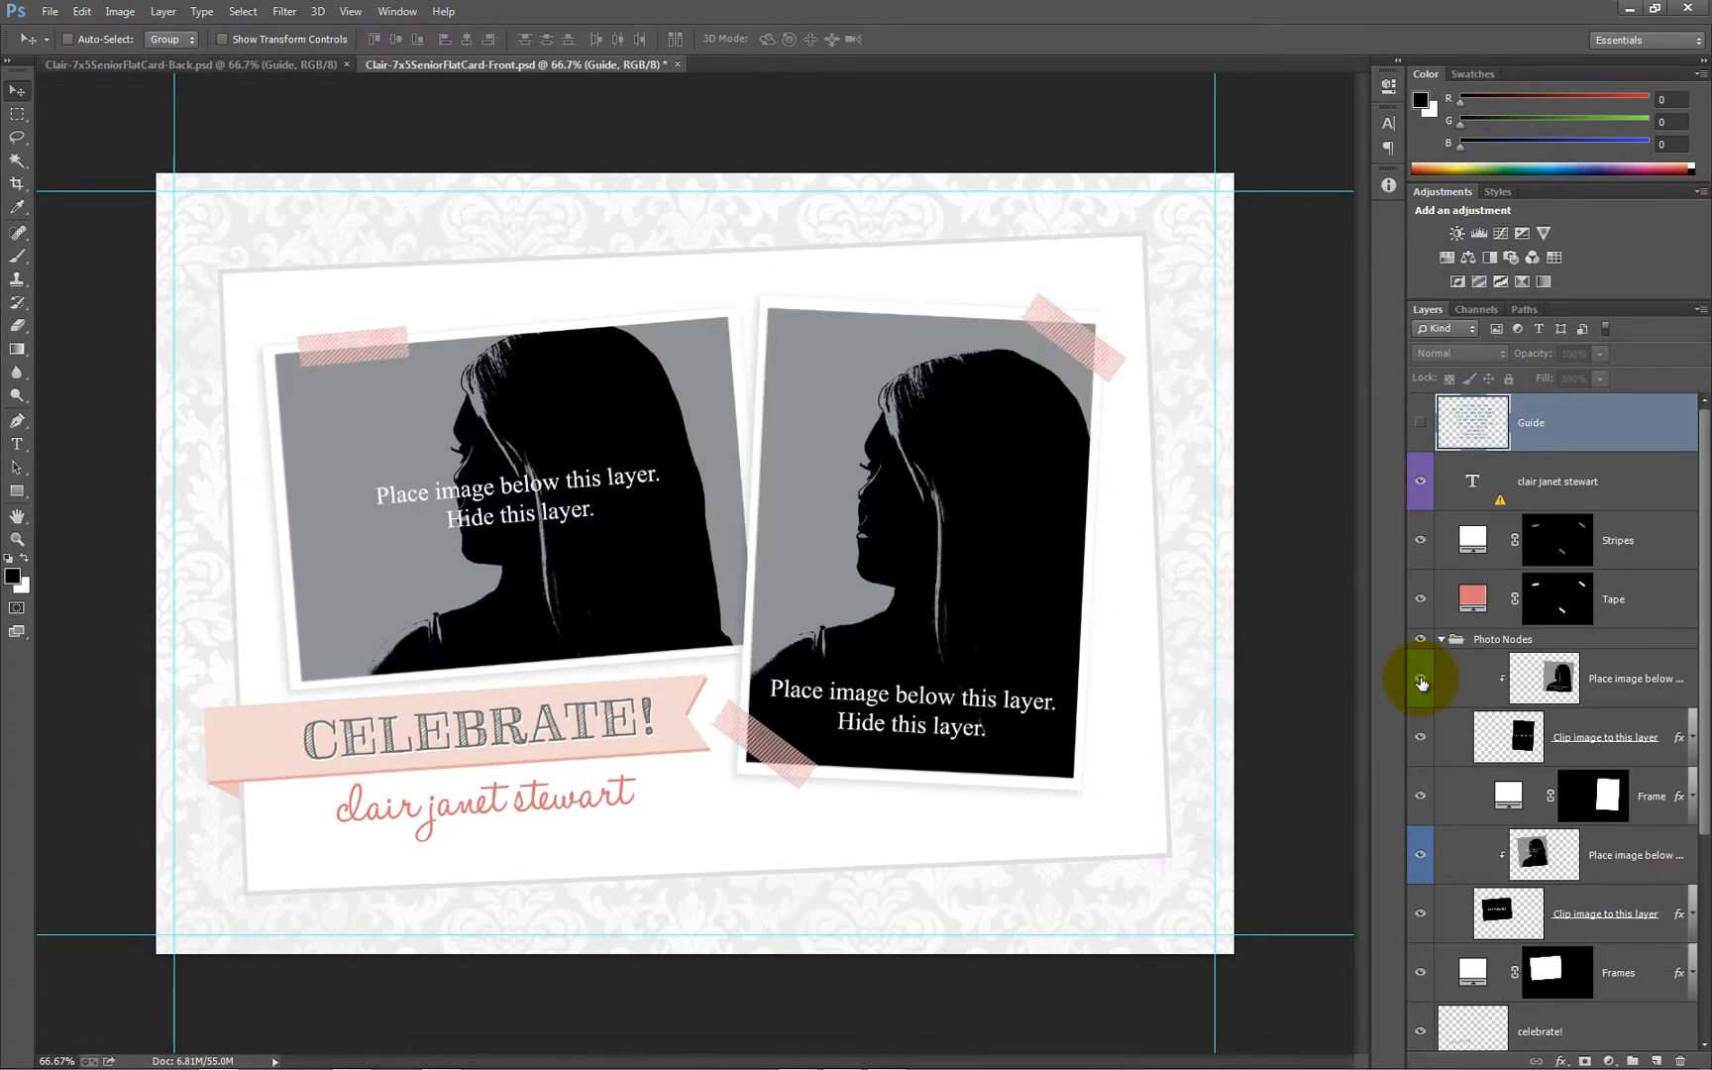
click(1420, 682)
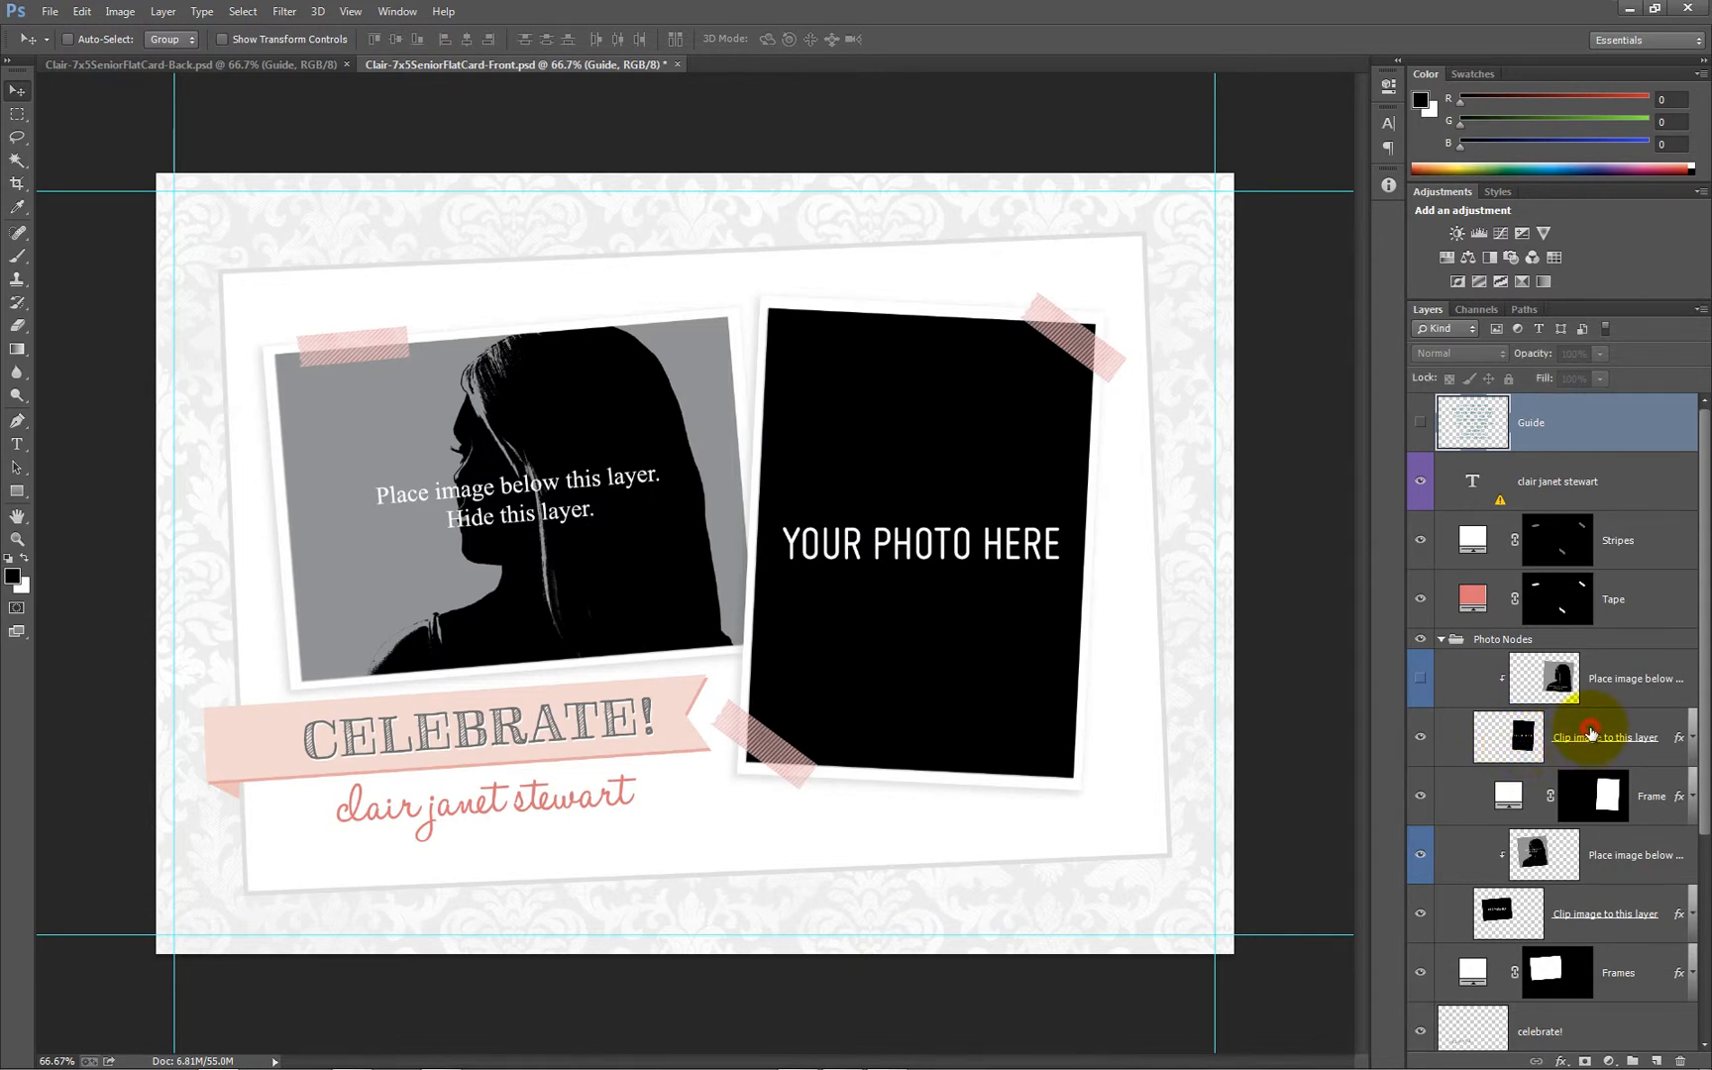
click(1590, 733)
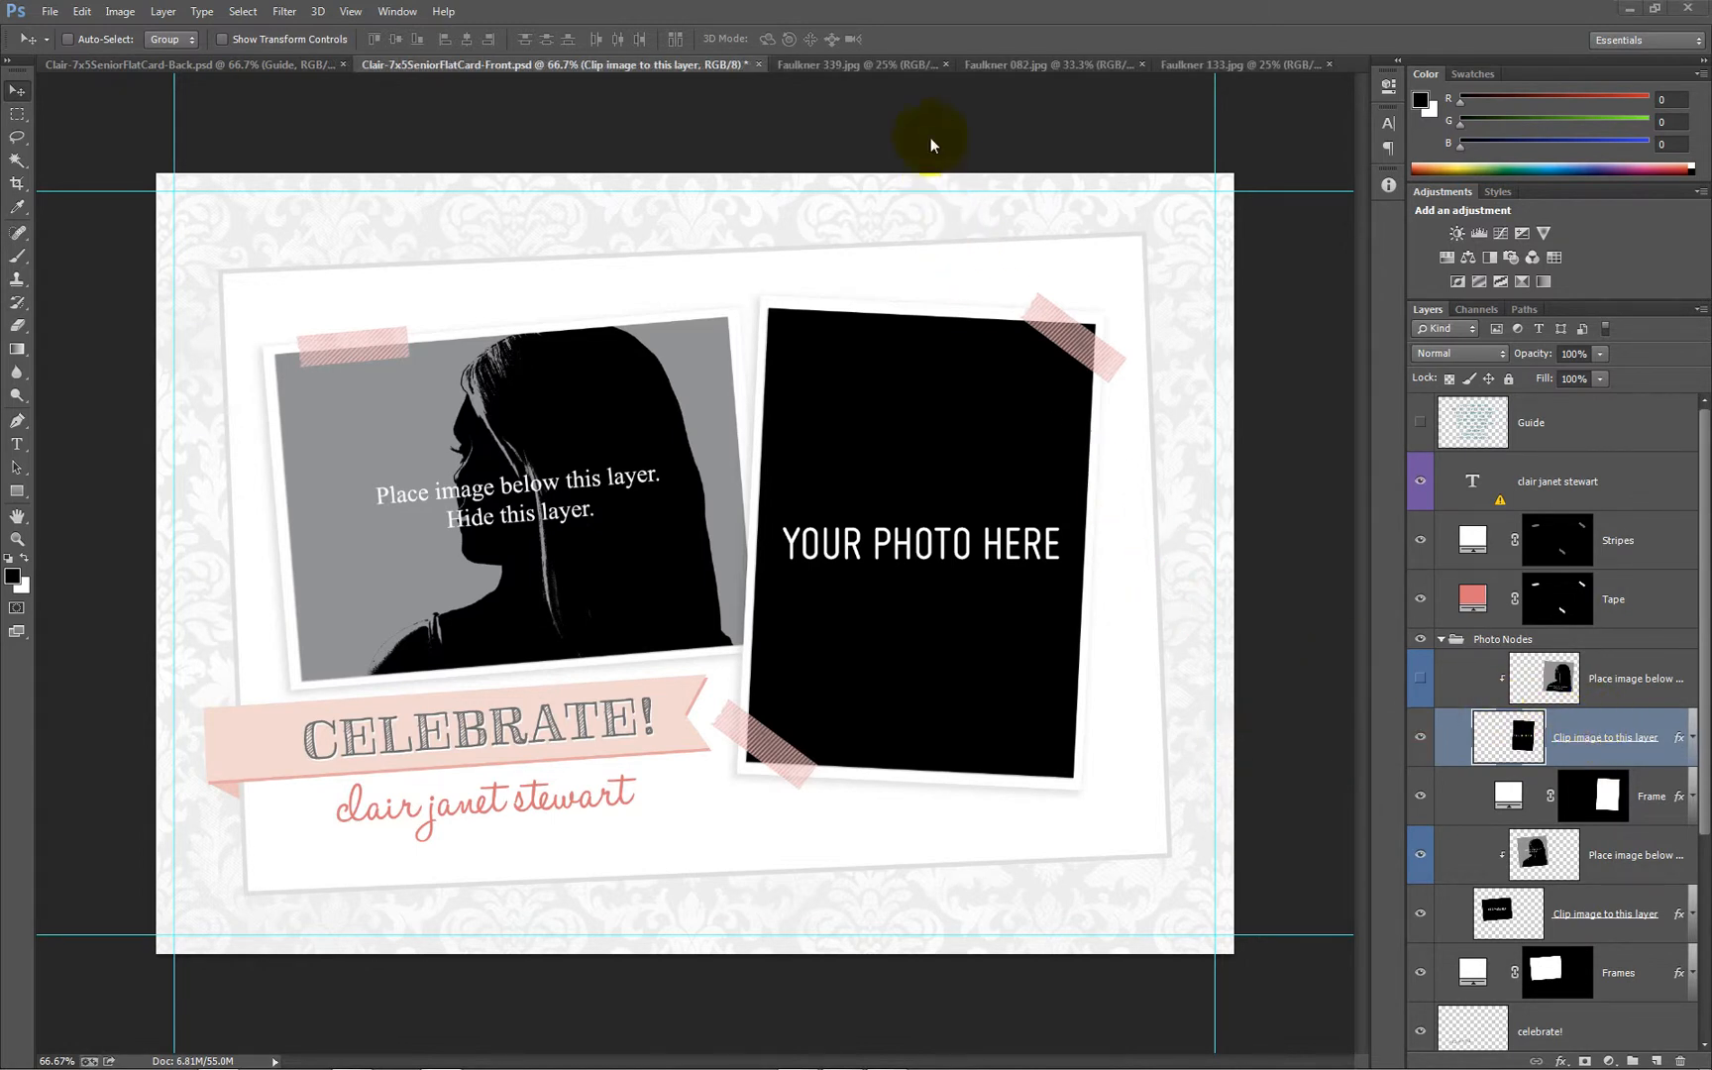
Step: Select all of Faulkner 339.jpg, copy it, and return to the Front.psd card
click(905, 63)
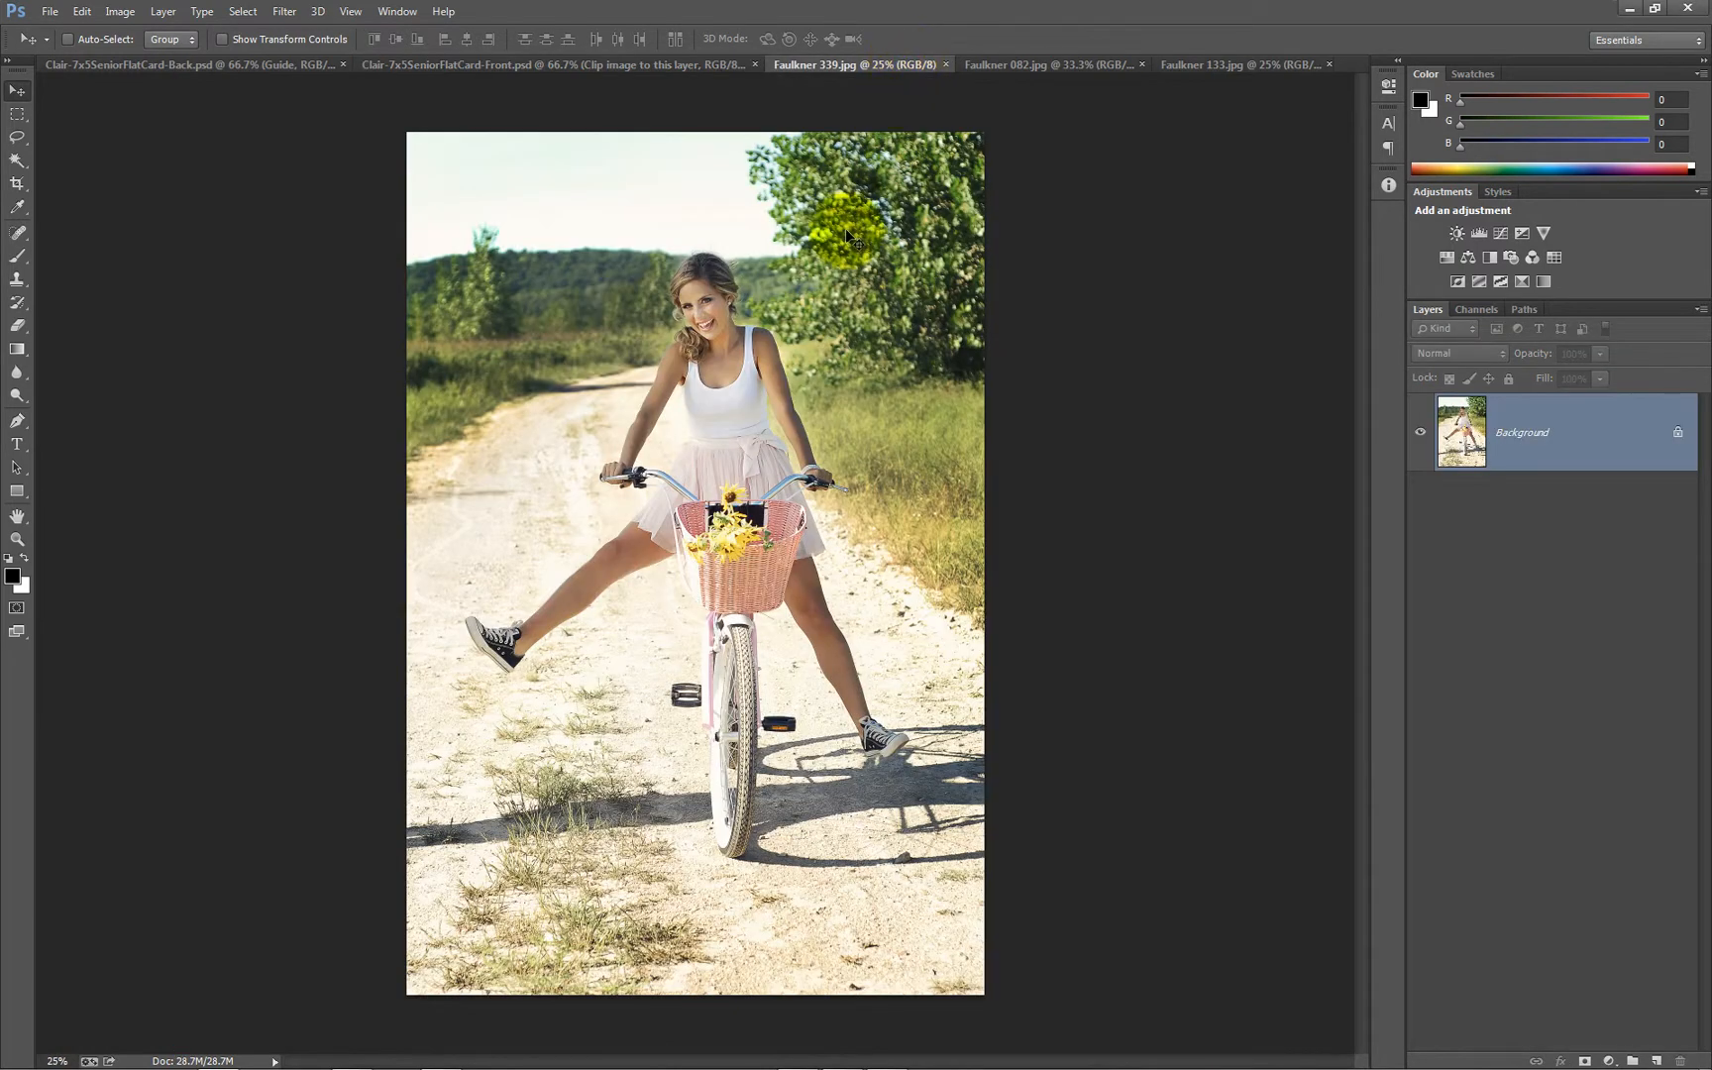
click(243, 11)
click(254, 38)
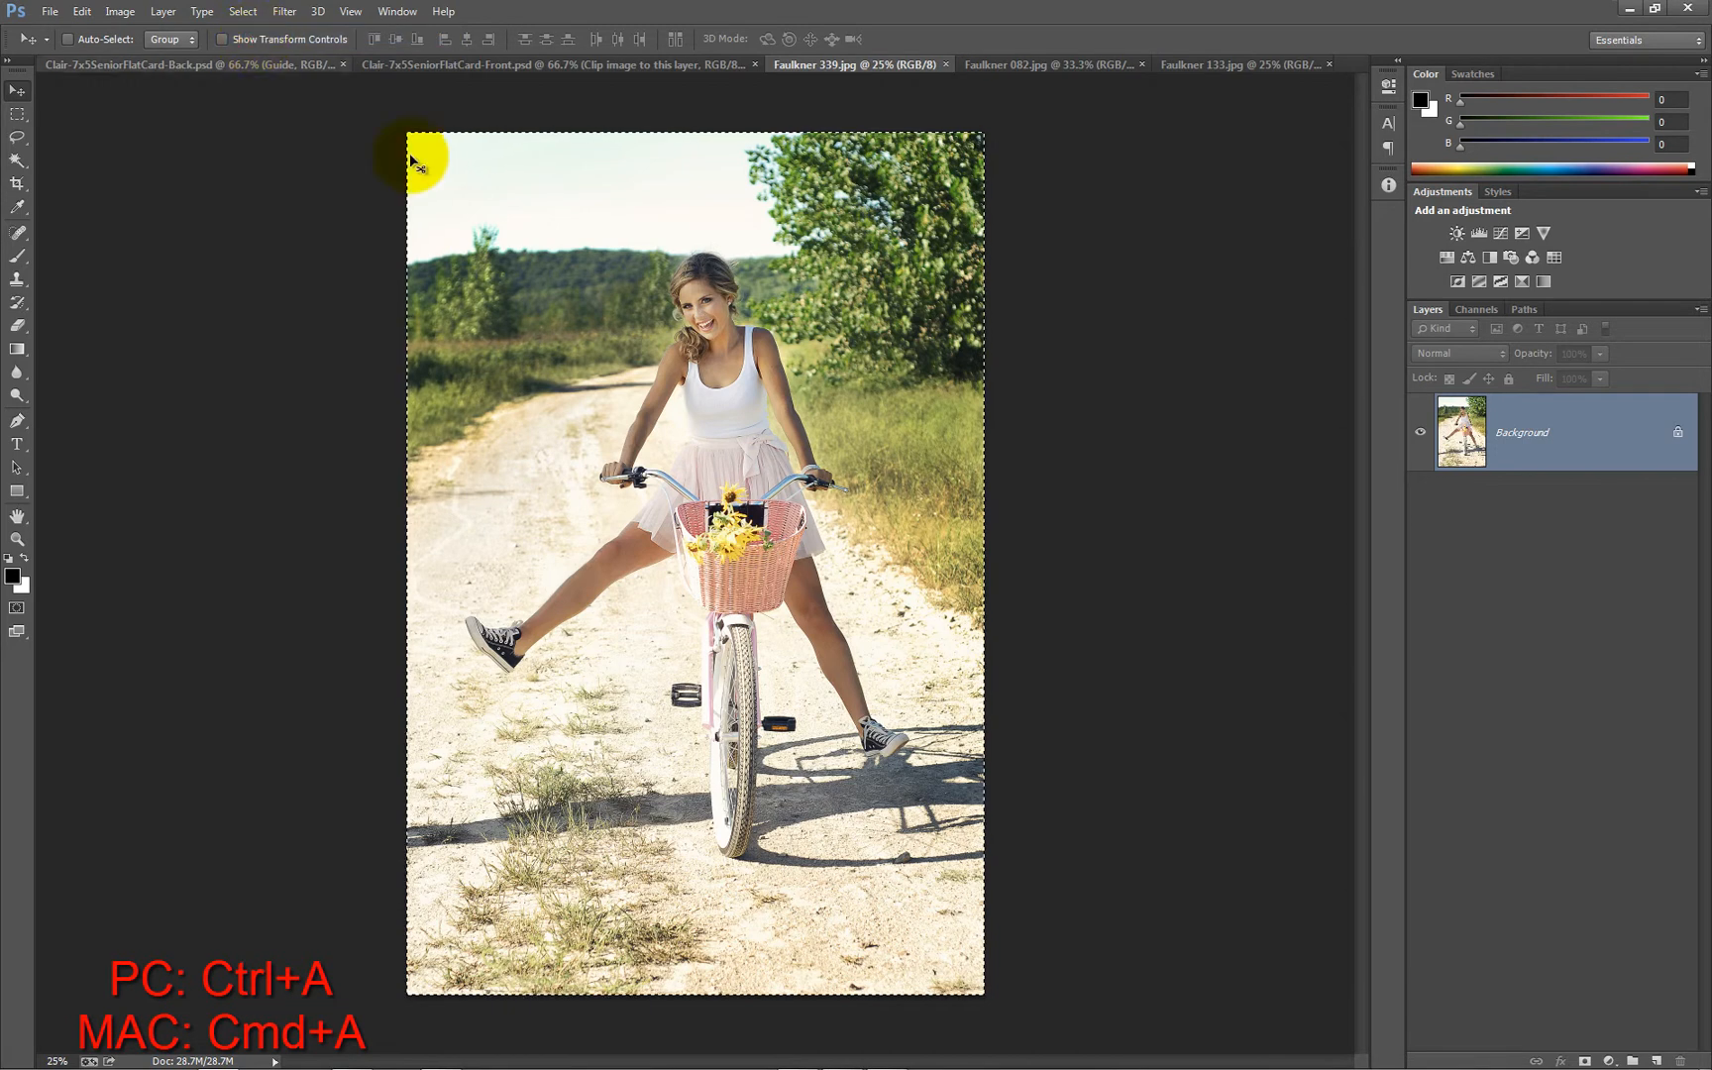
click(79, 12)
click(99, 162)
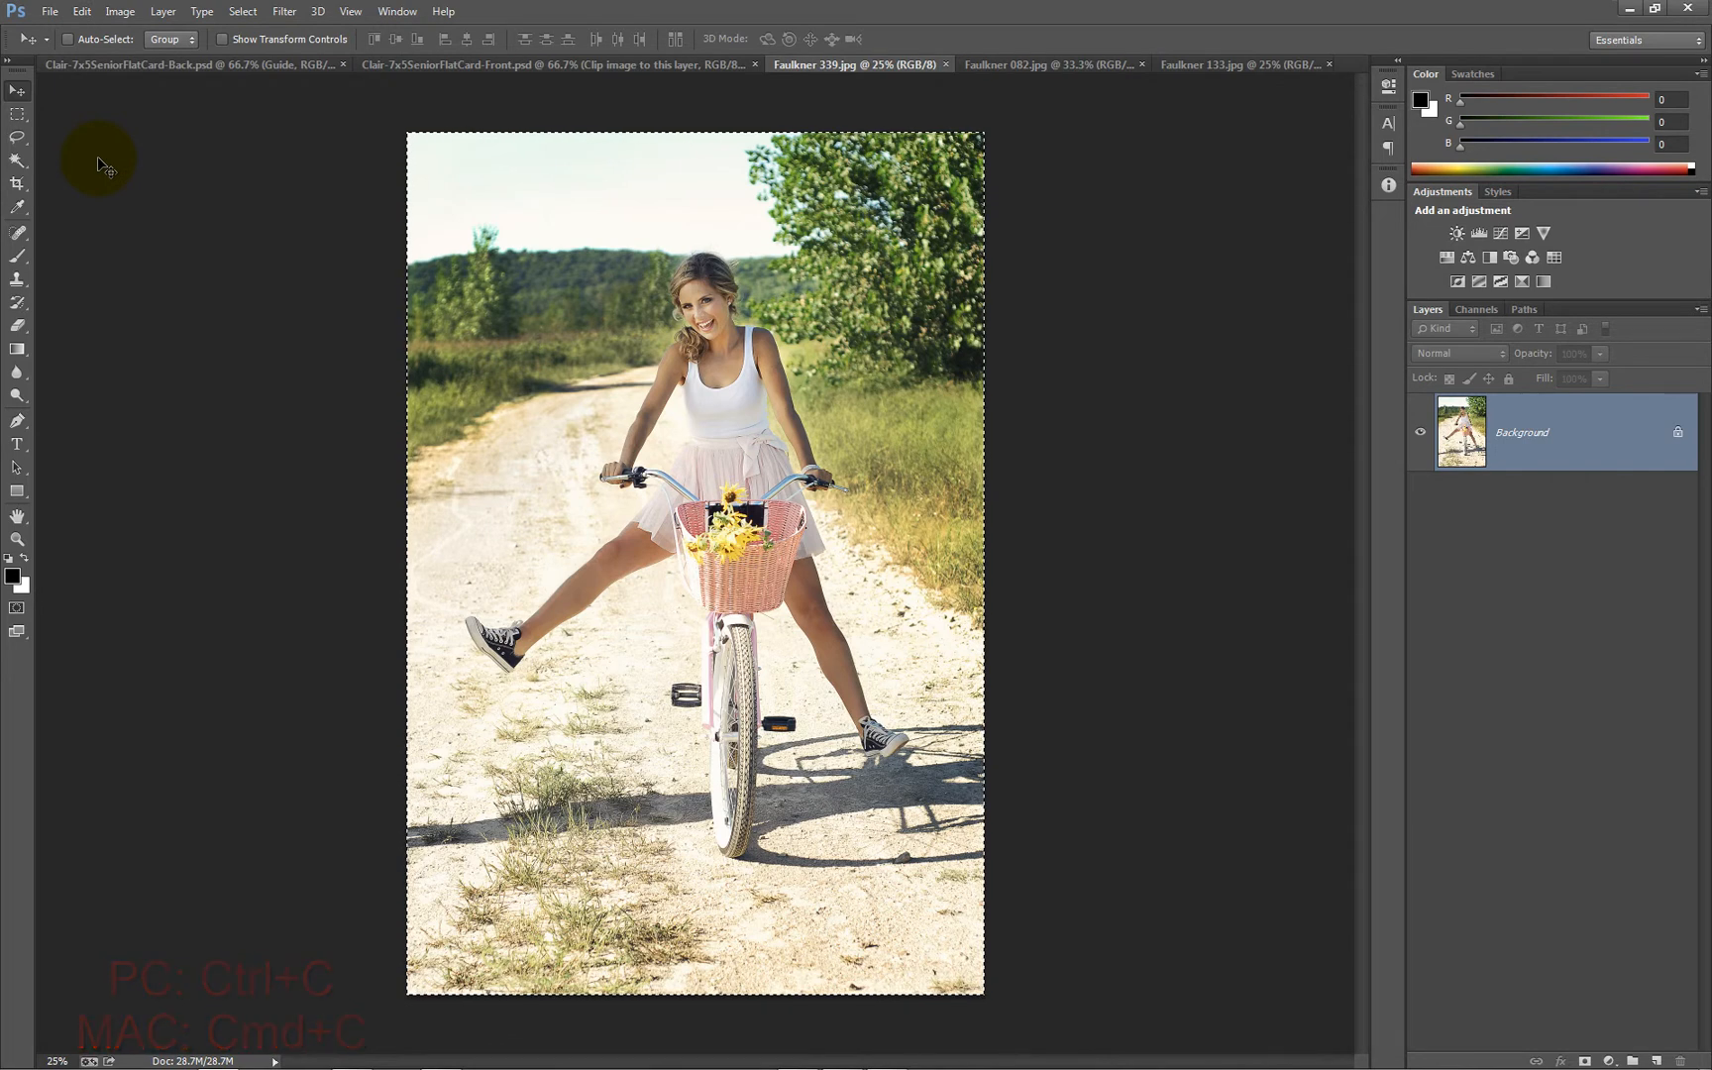
click(416, 65)
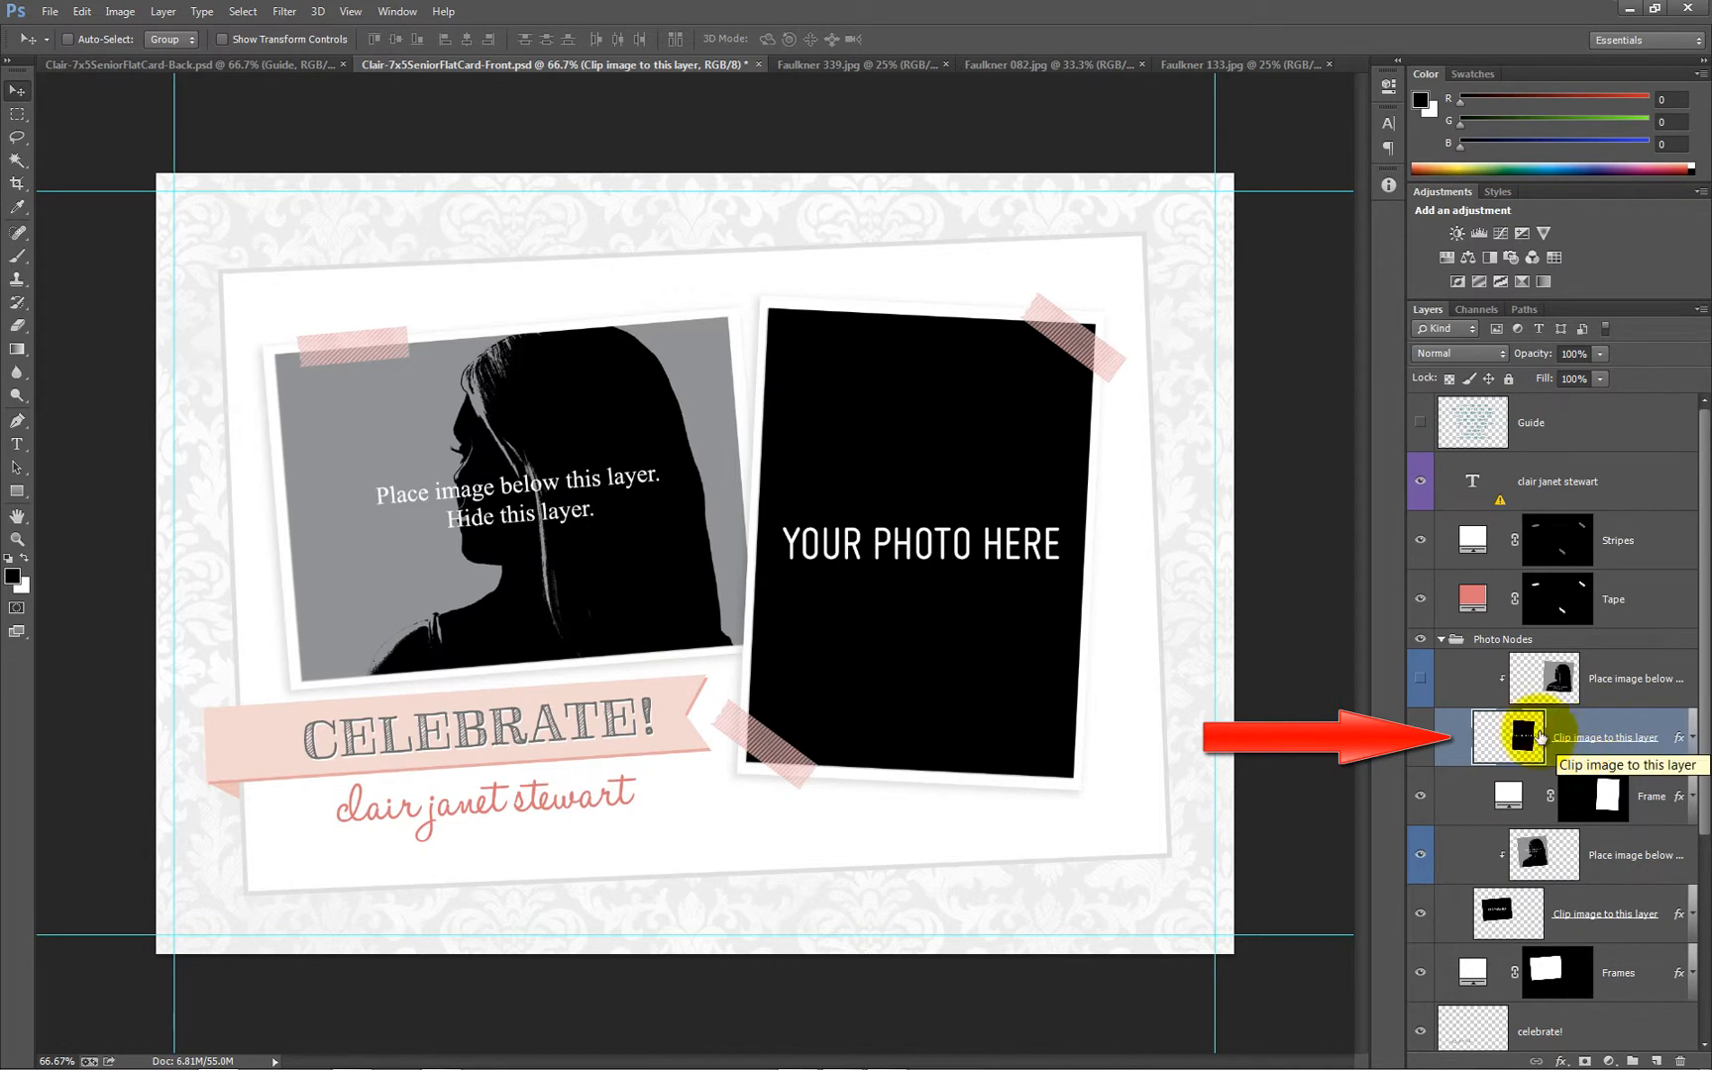
Step: Paste the copied Faulkner 339.jpg photo into the right frame's clip layer
click(83, 12)
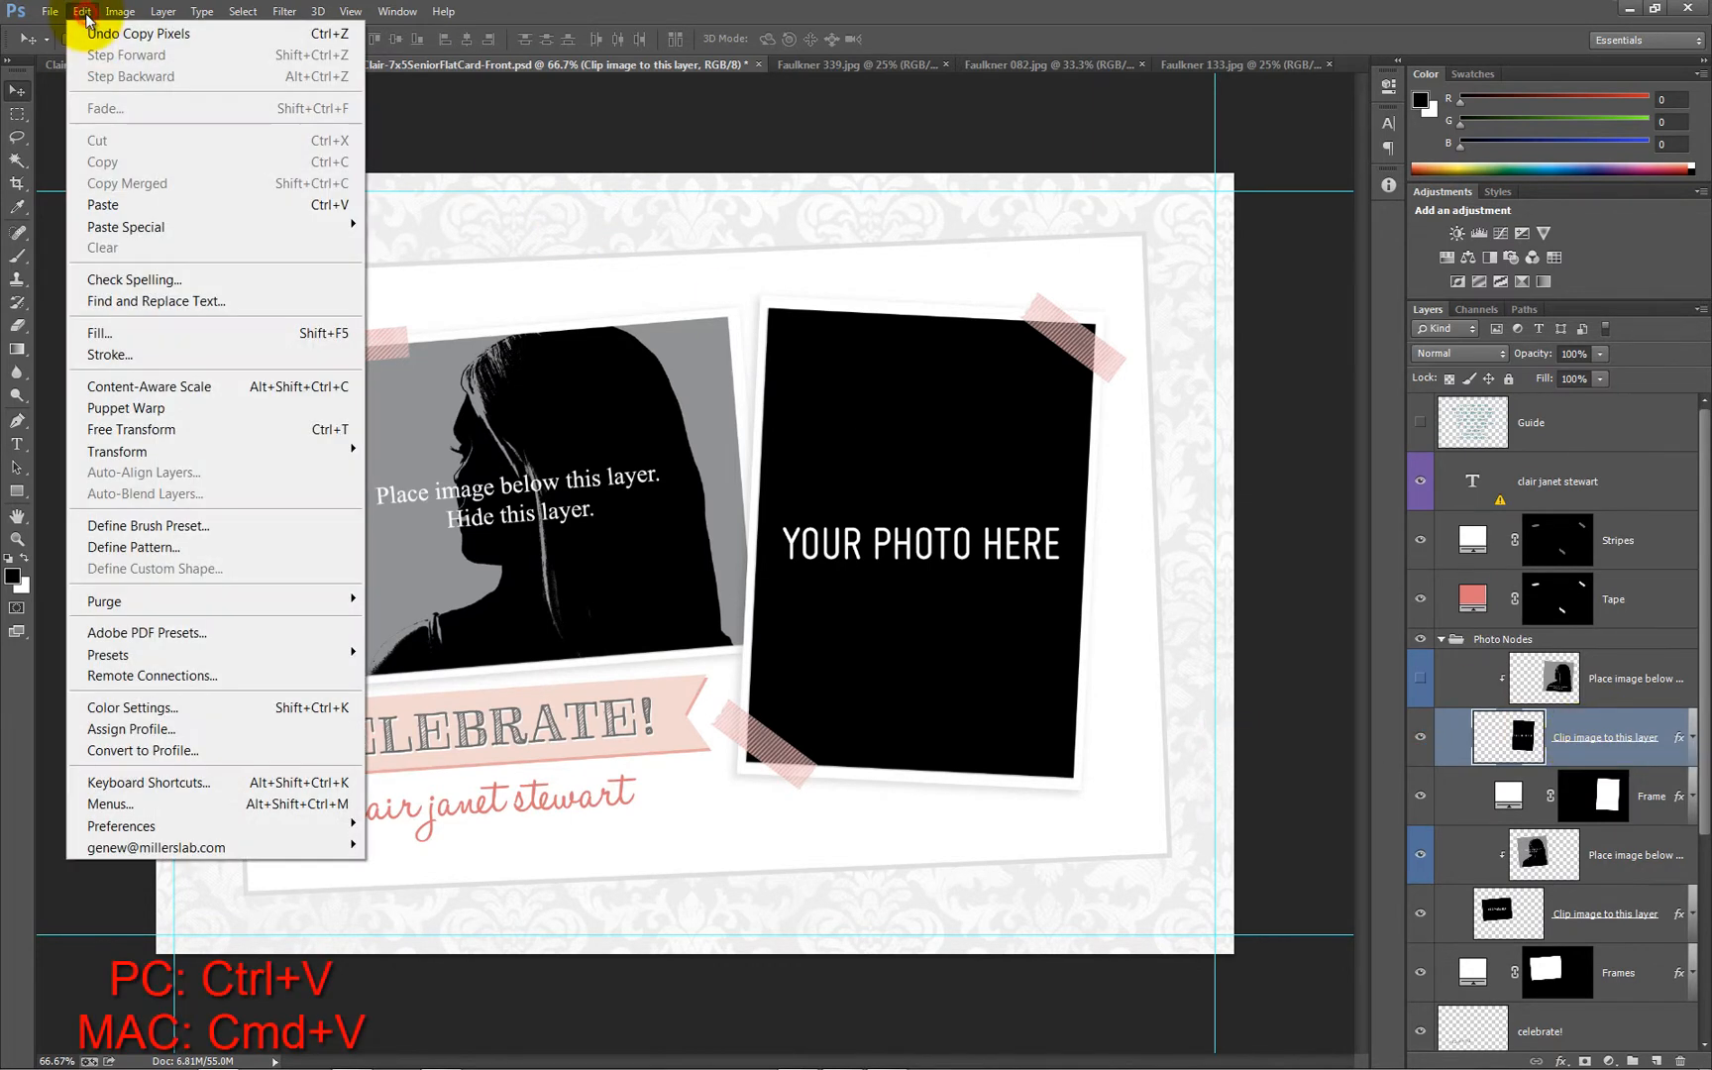
click(101, 206)
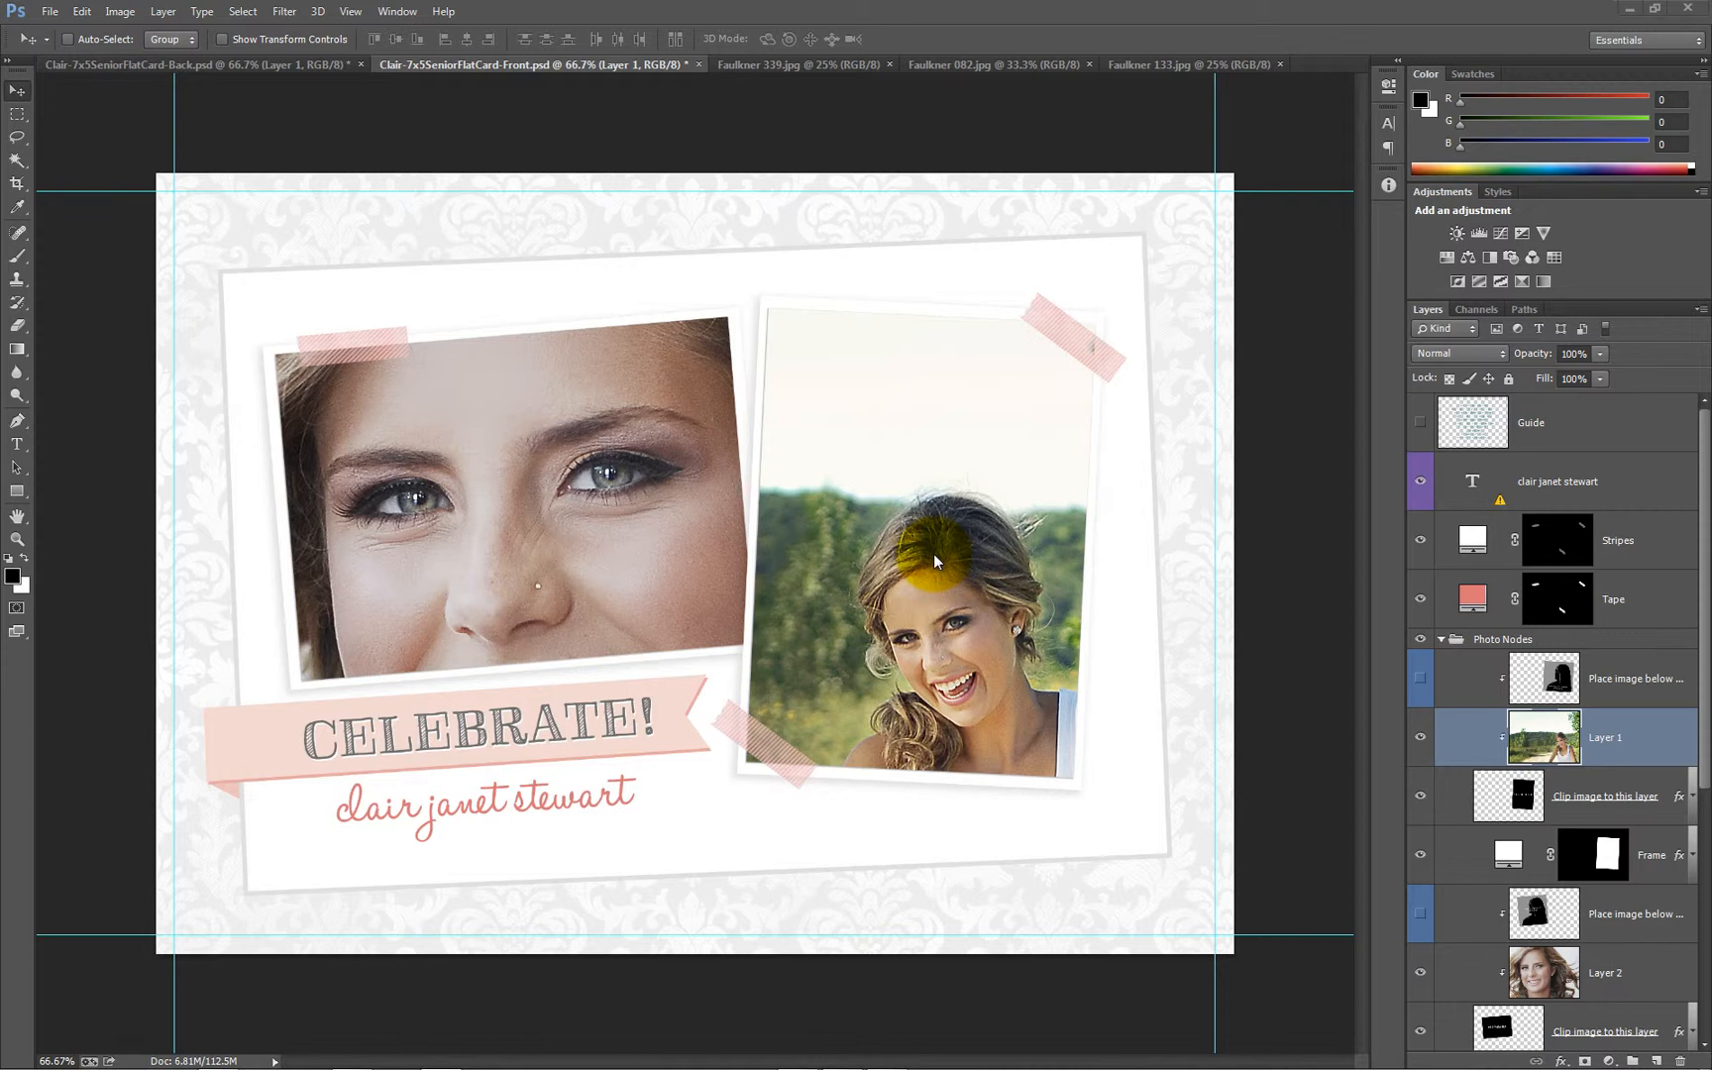
Step: Free Transform the bike photo, fit the view on screen, and scale it down around its centre
click(81, 11)
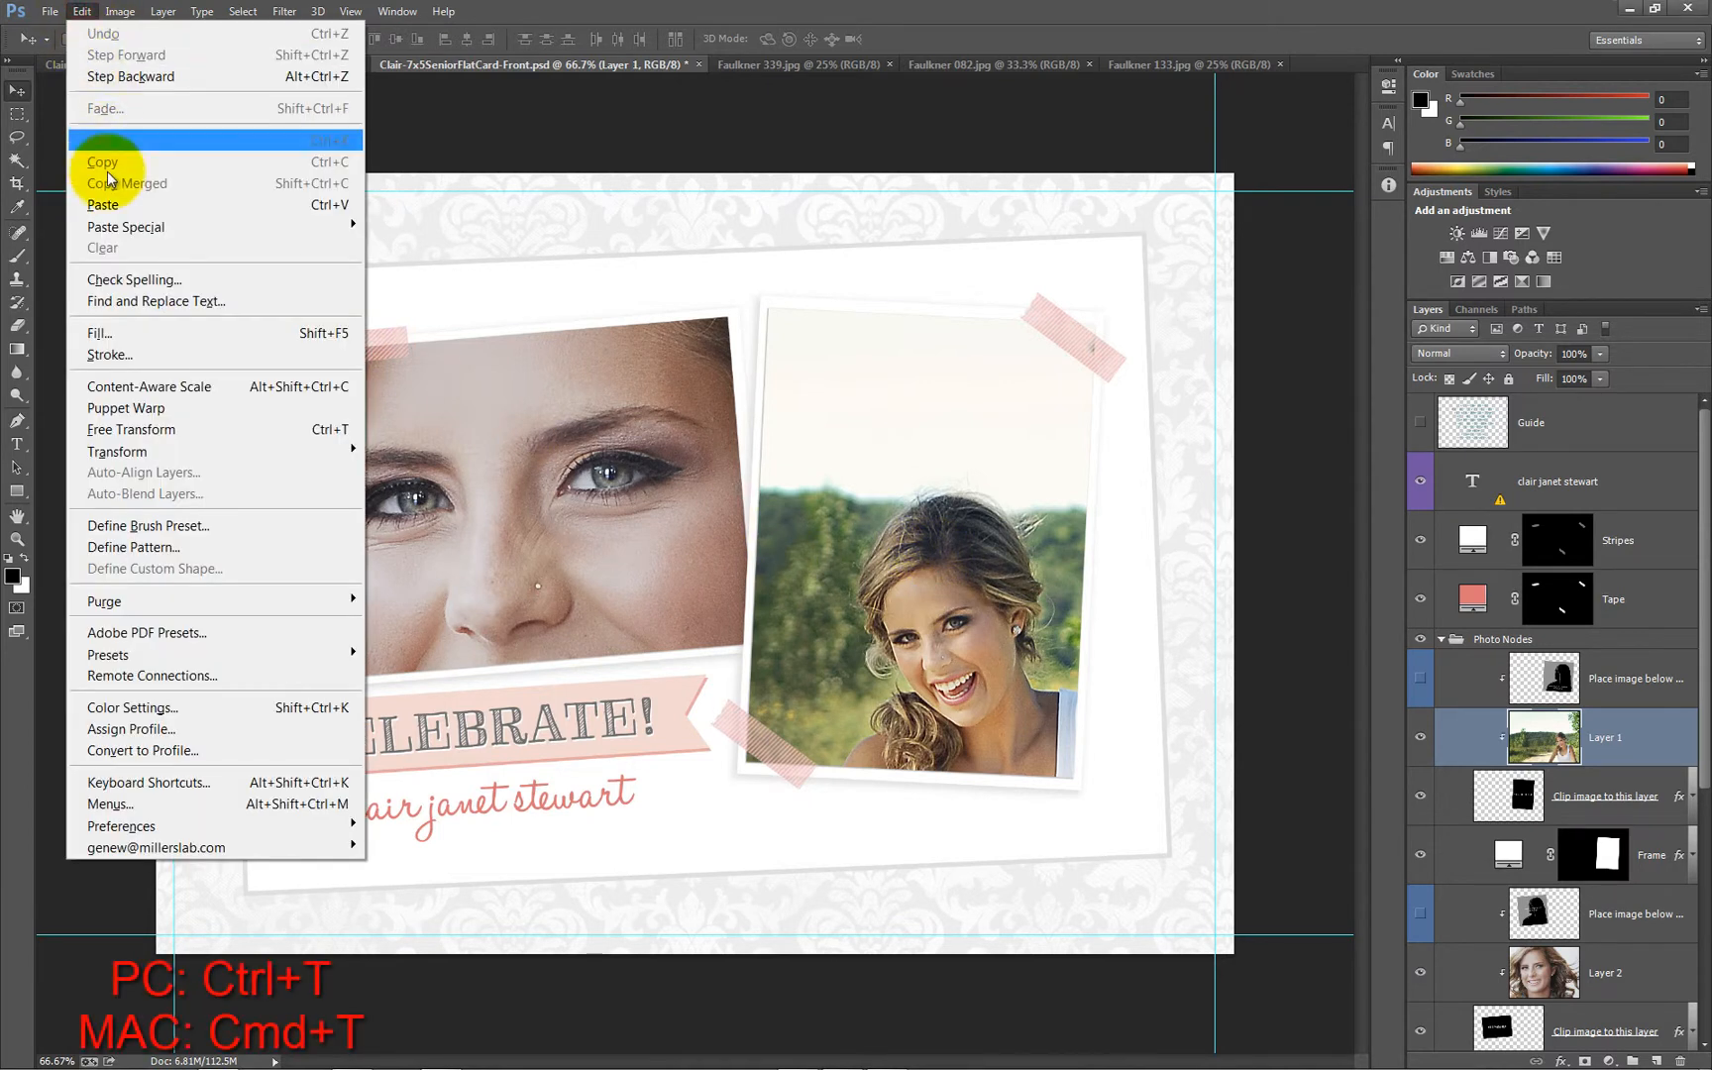
click(141, 429)
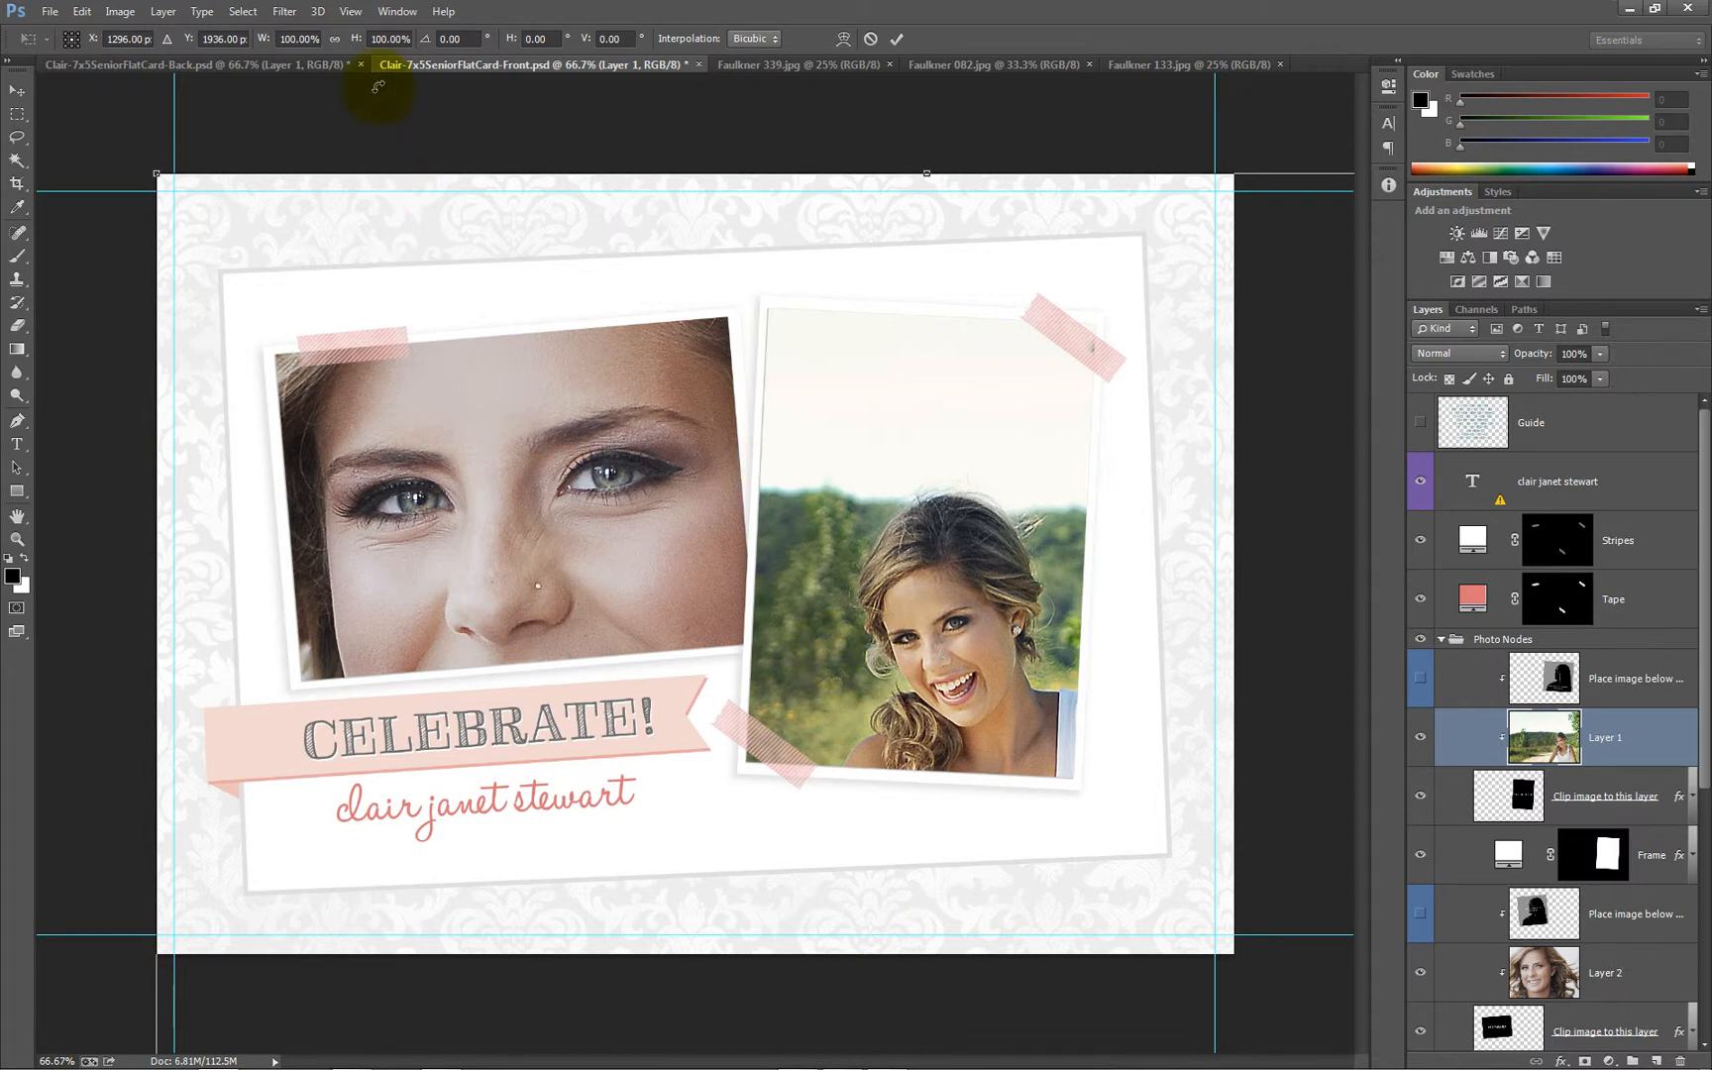
click(351, 13)
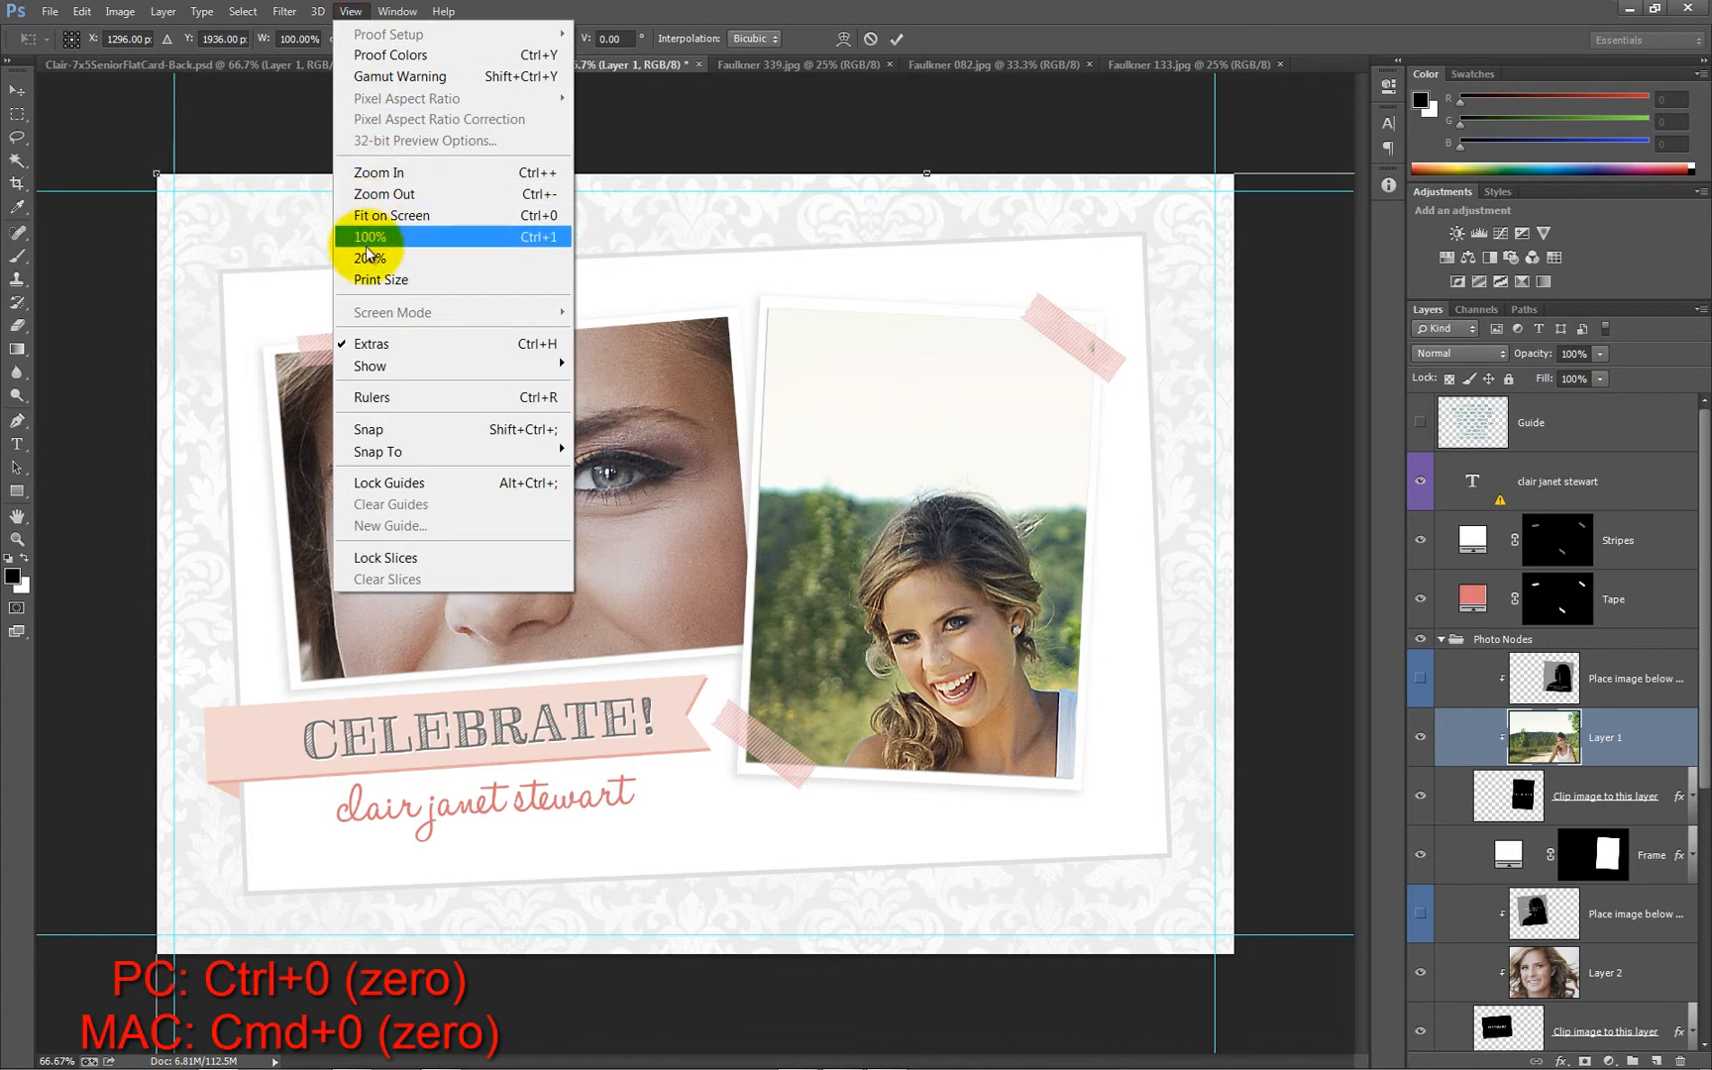
click(375, 220)
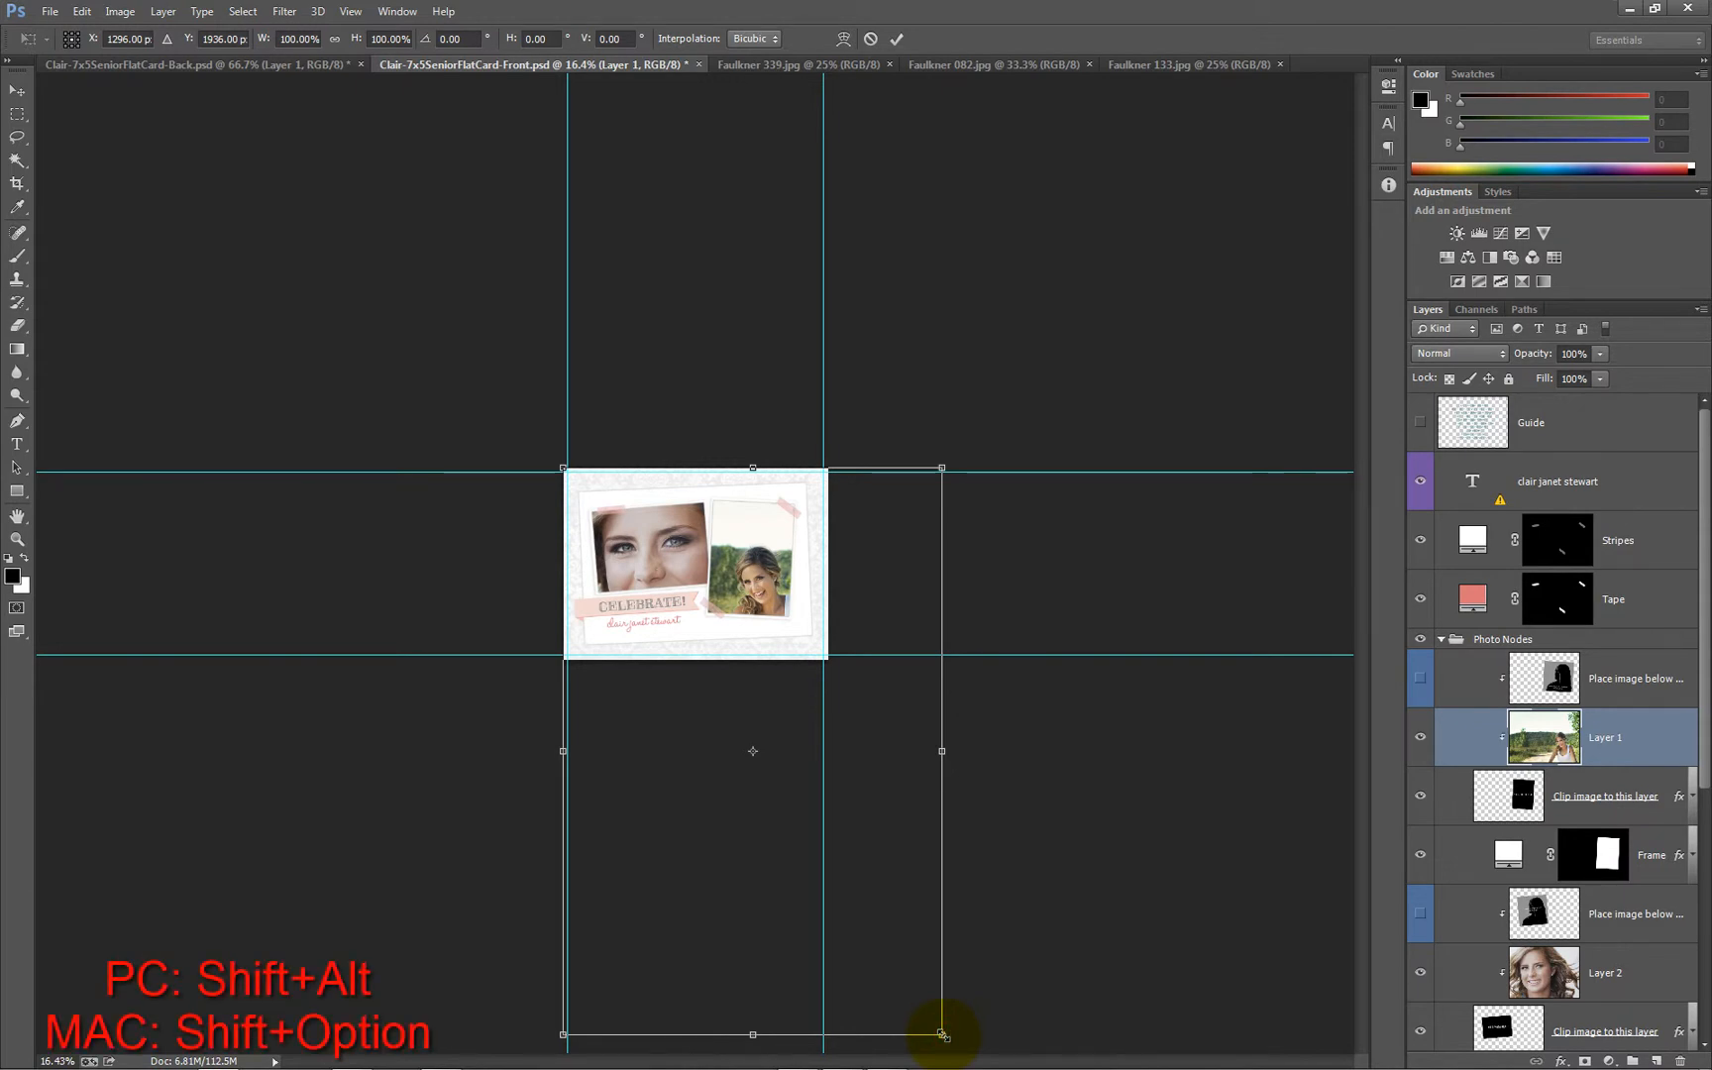
drag(941, 1033, 759, 570)
Step: Rotate the bike photo about 2.5° clockwise, nudge it down, and commit the transform
key(ctrl+plus)
key(ctrl+plus)
key(ctrl+plus)
key(ctrl+plus)
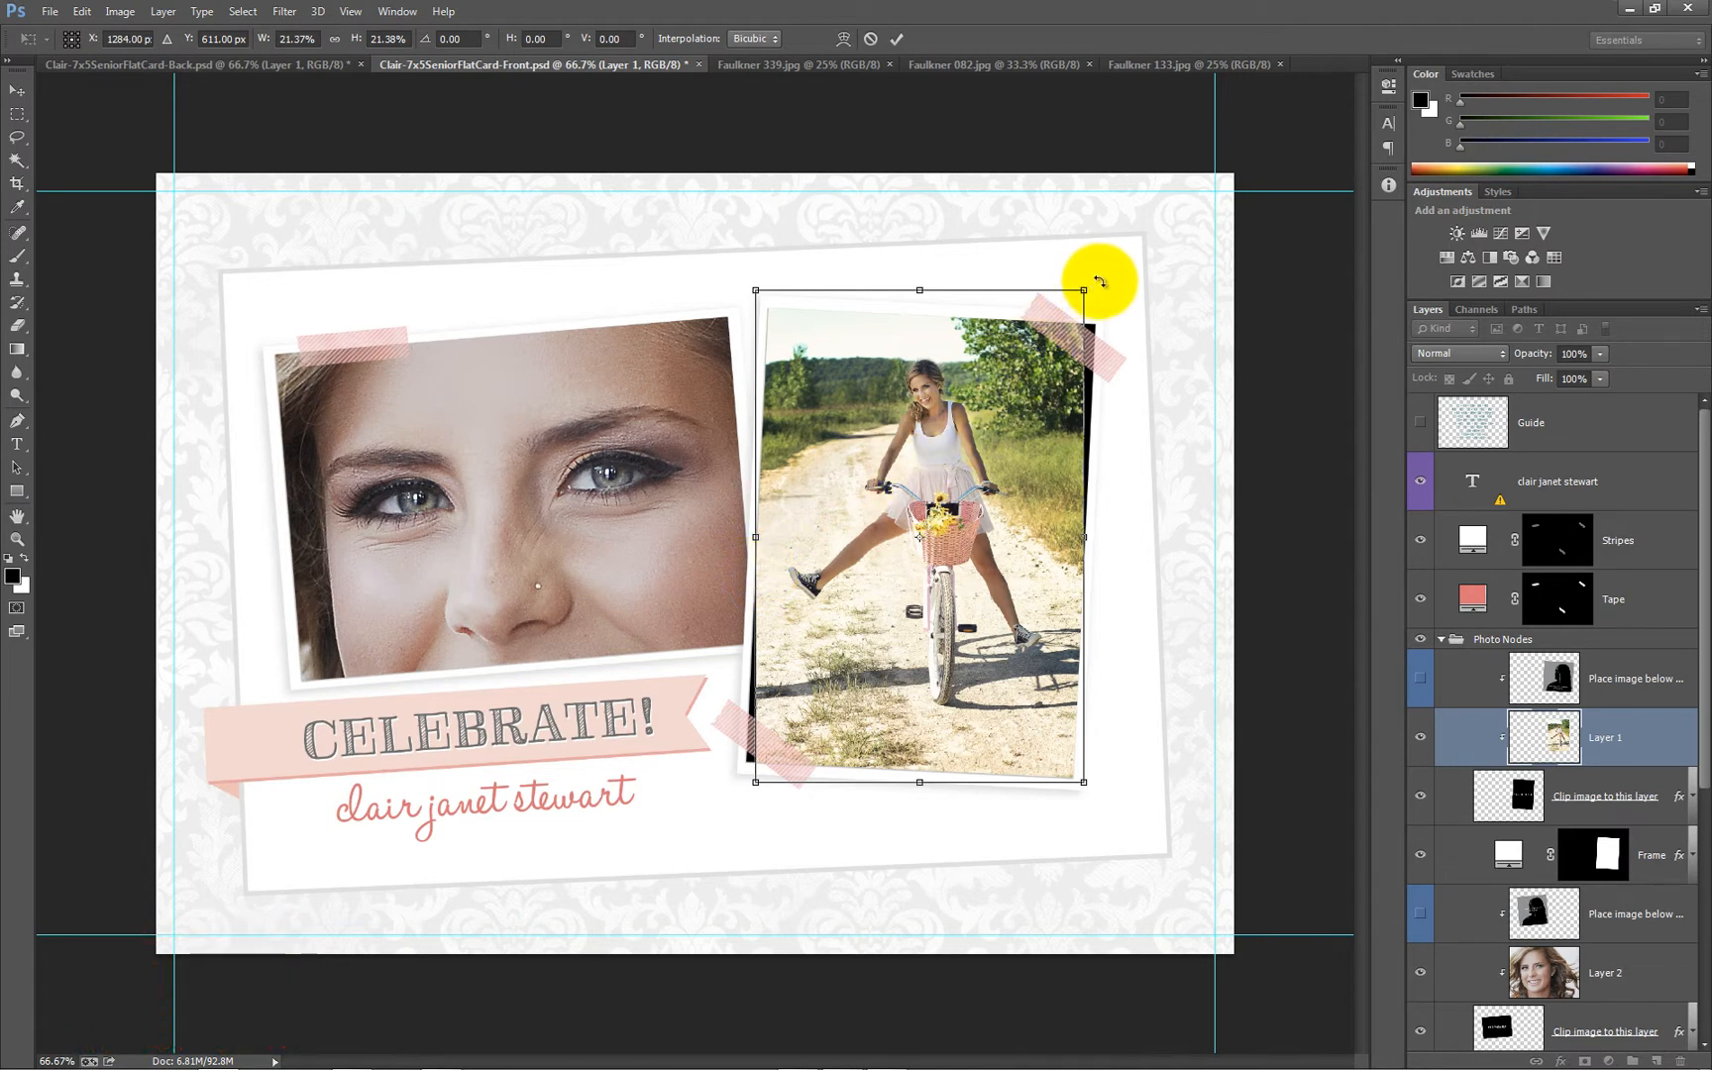
drag(1104, 279, 1110, 296)
drag(1003, 439, 1003, 446)
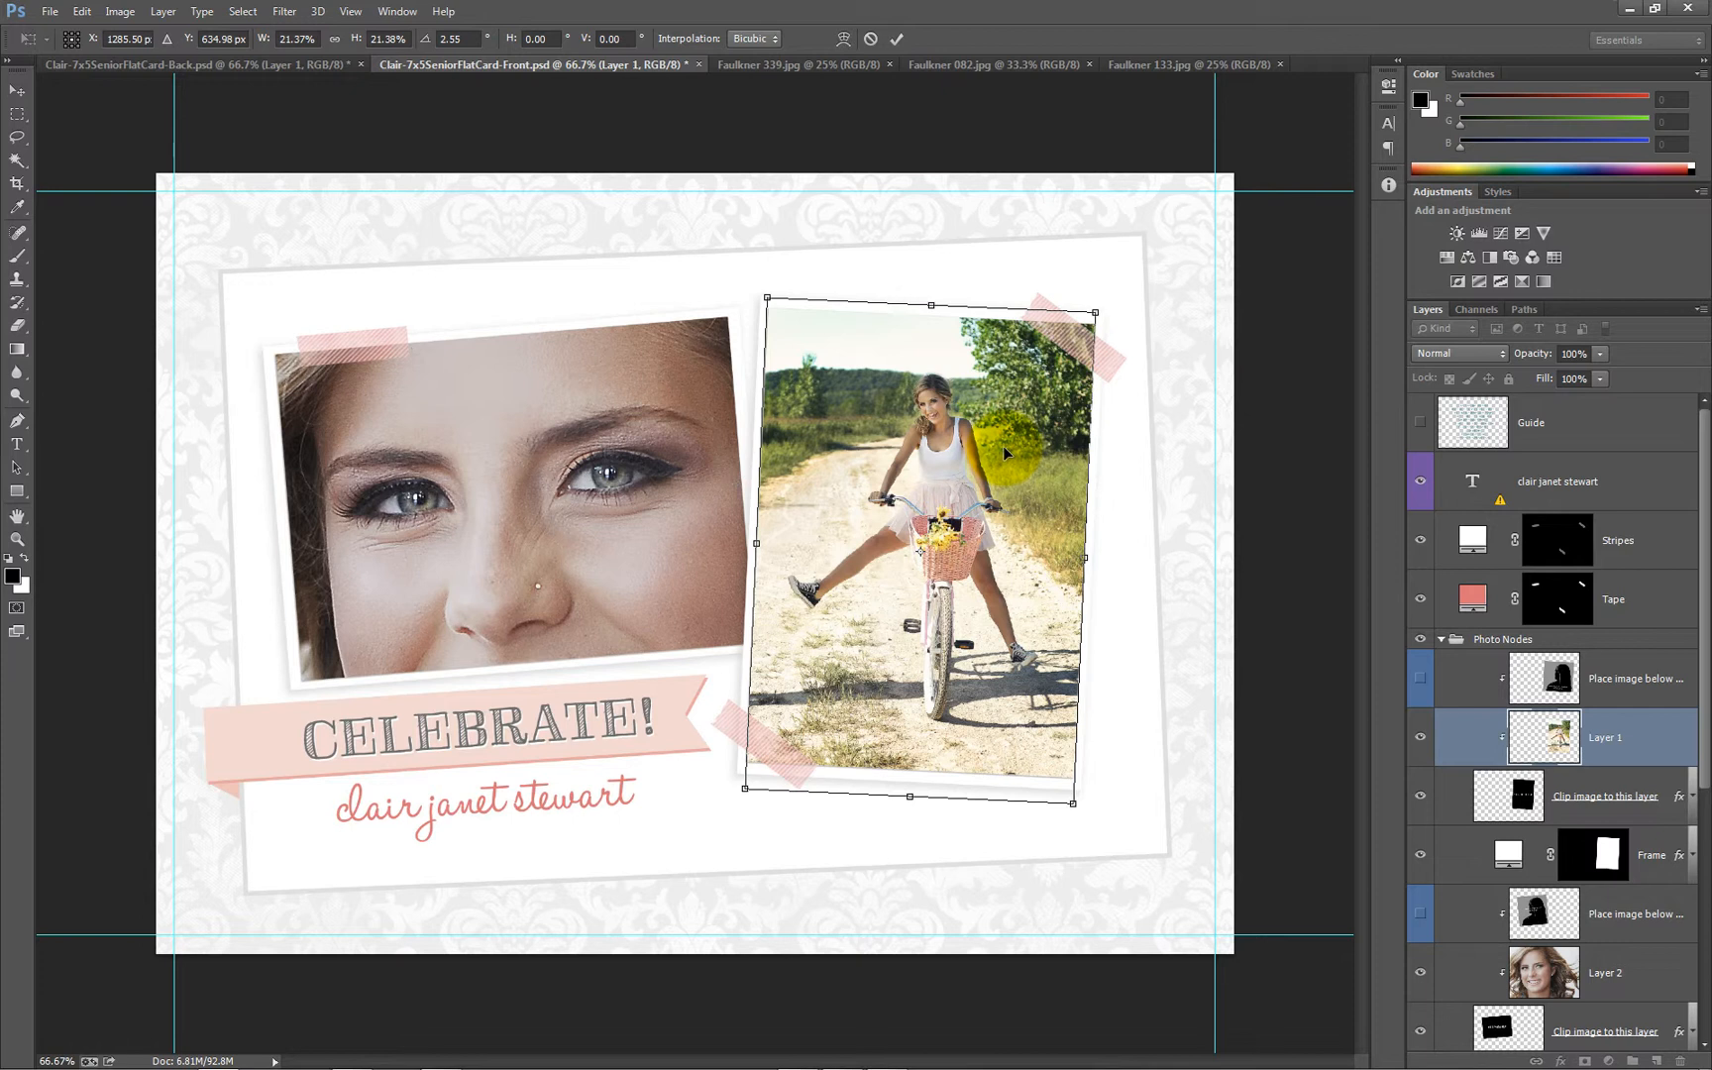
key(Return)
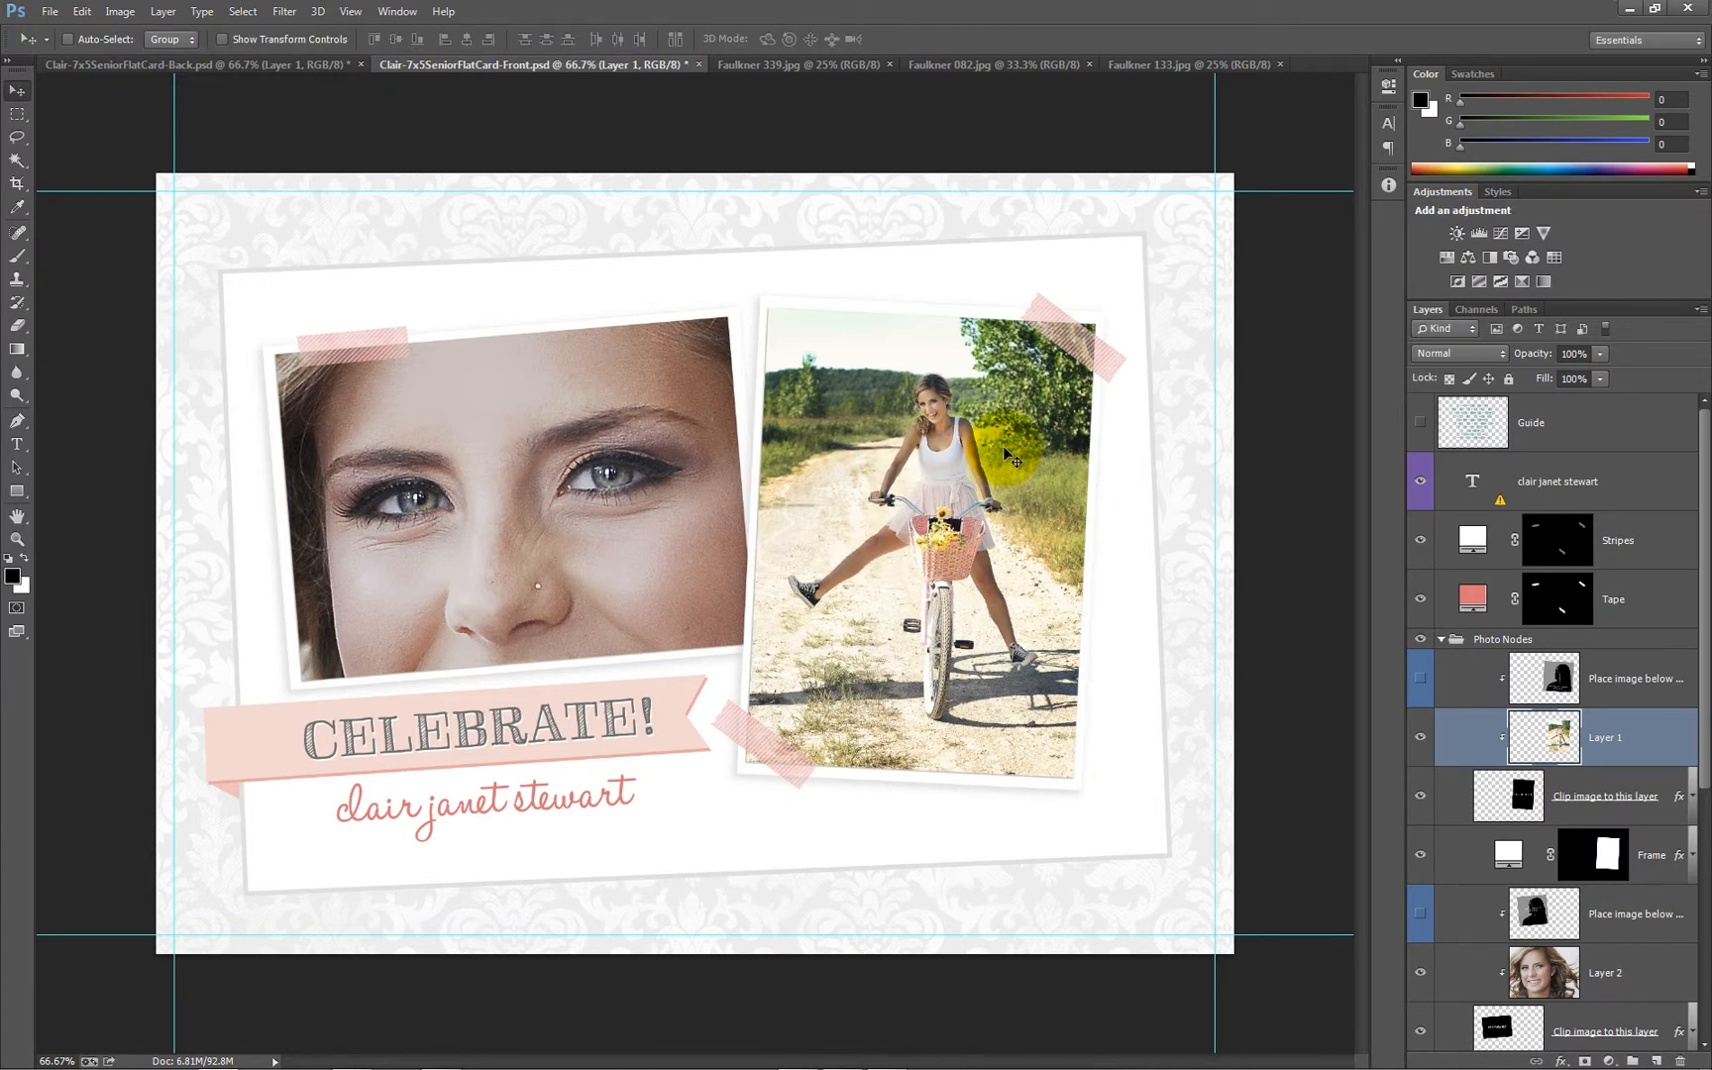
click(1543, 975)
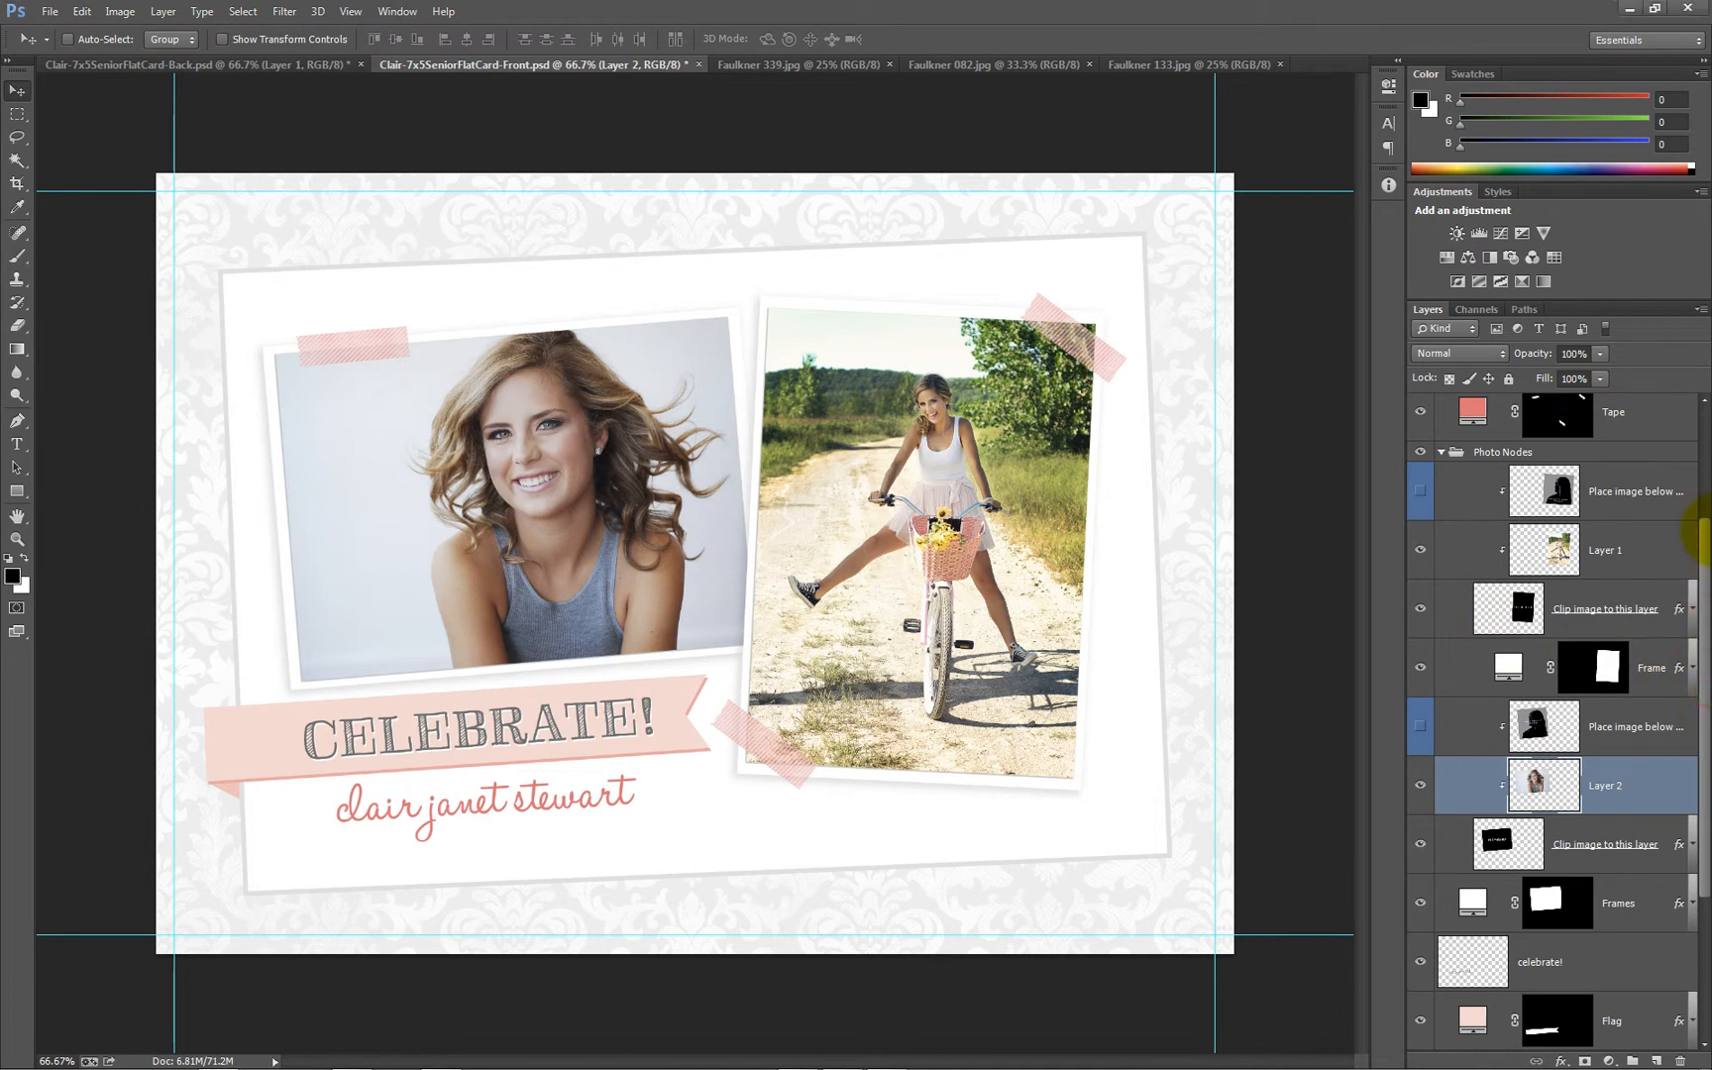
drag(1698, 597, 1693, 450)
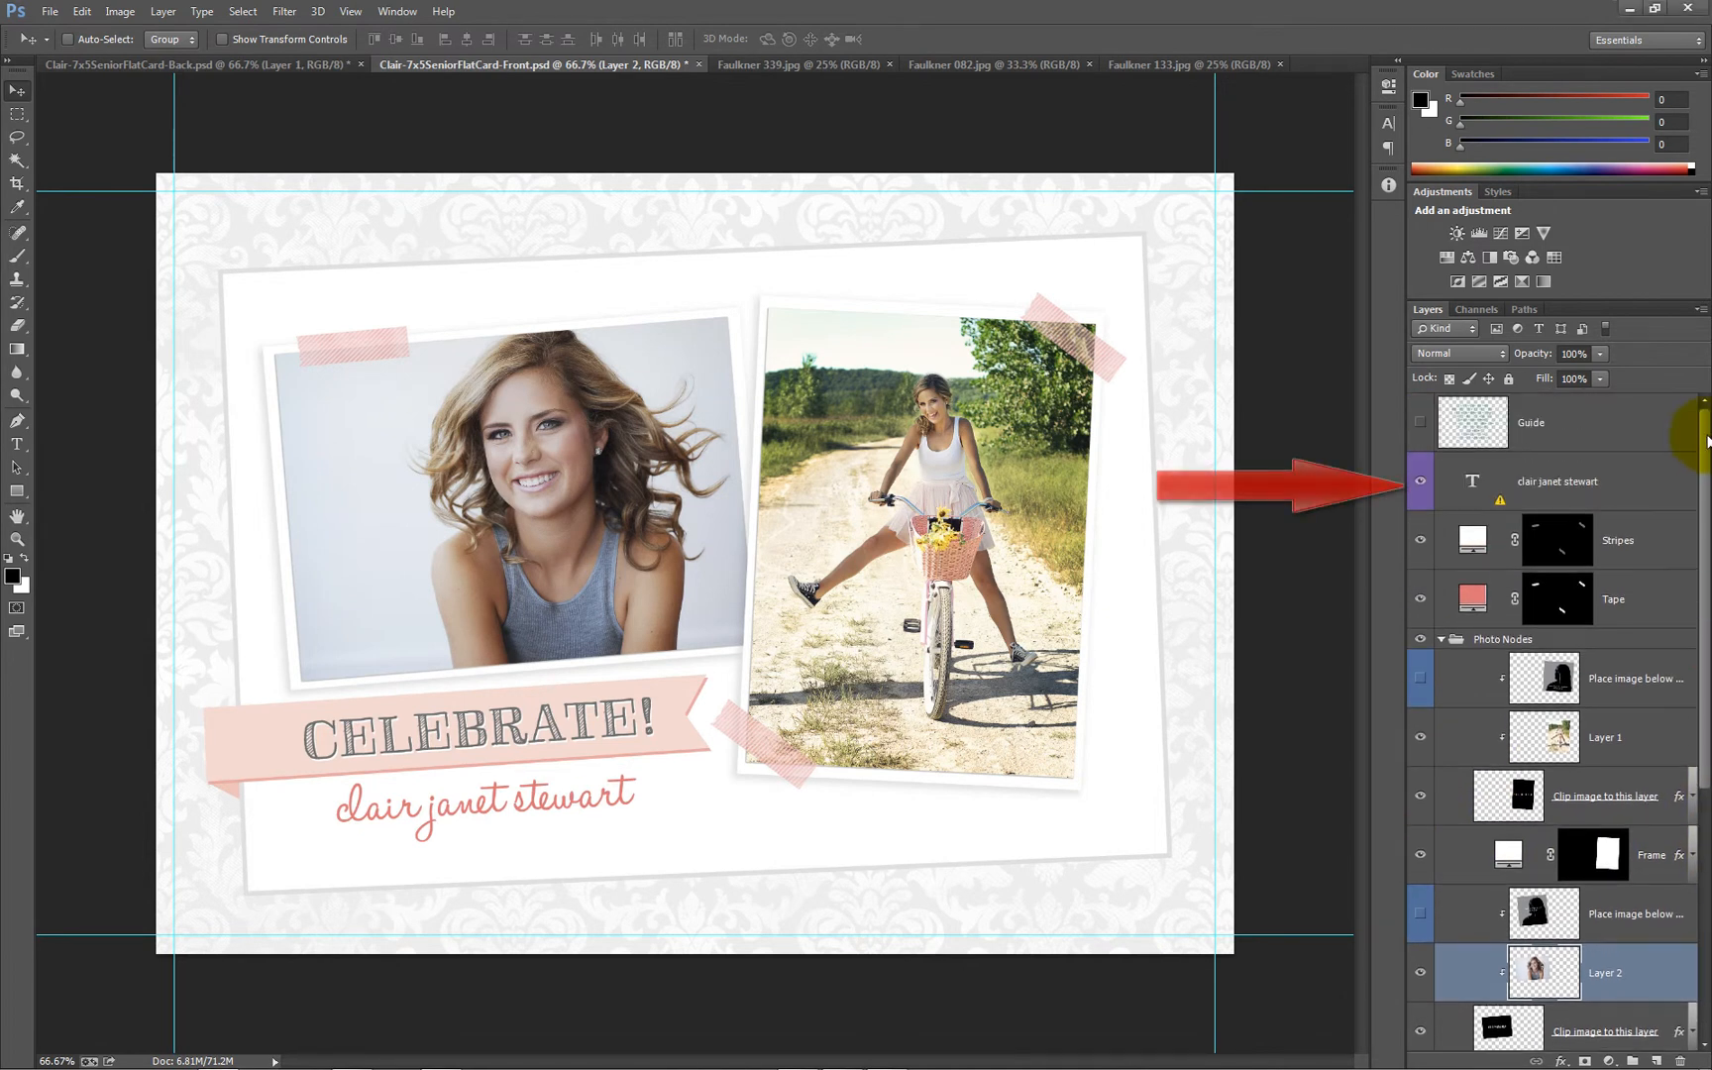
click(1583, 482)
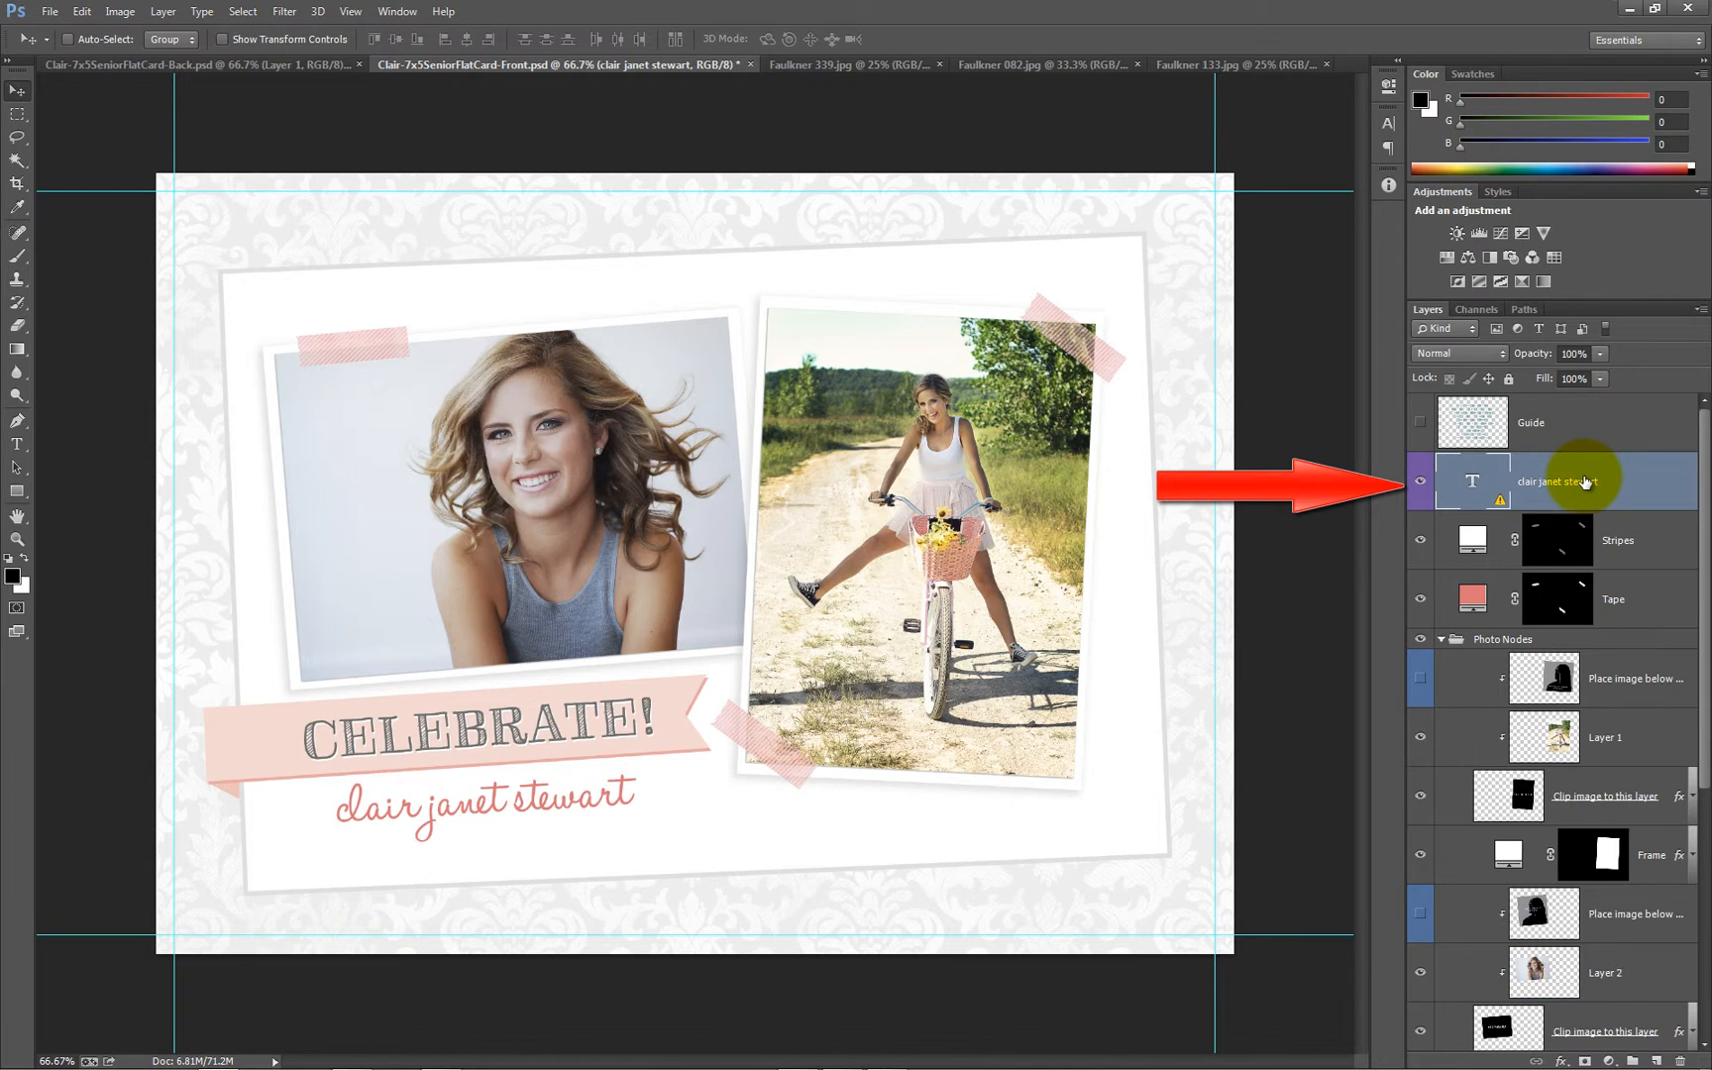
click(27, 446)
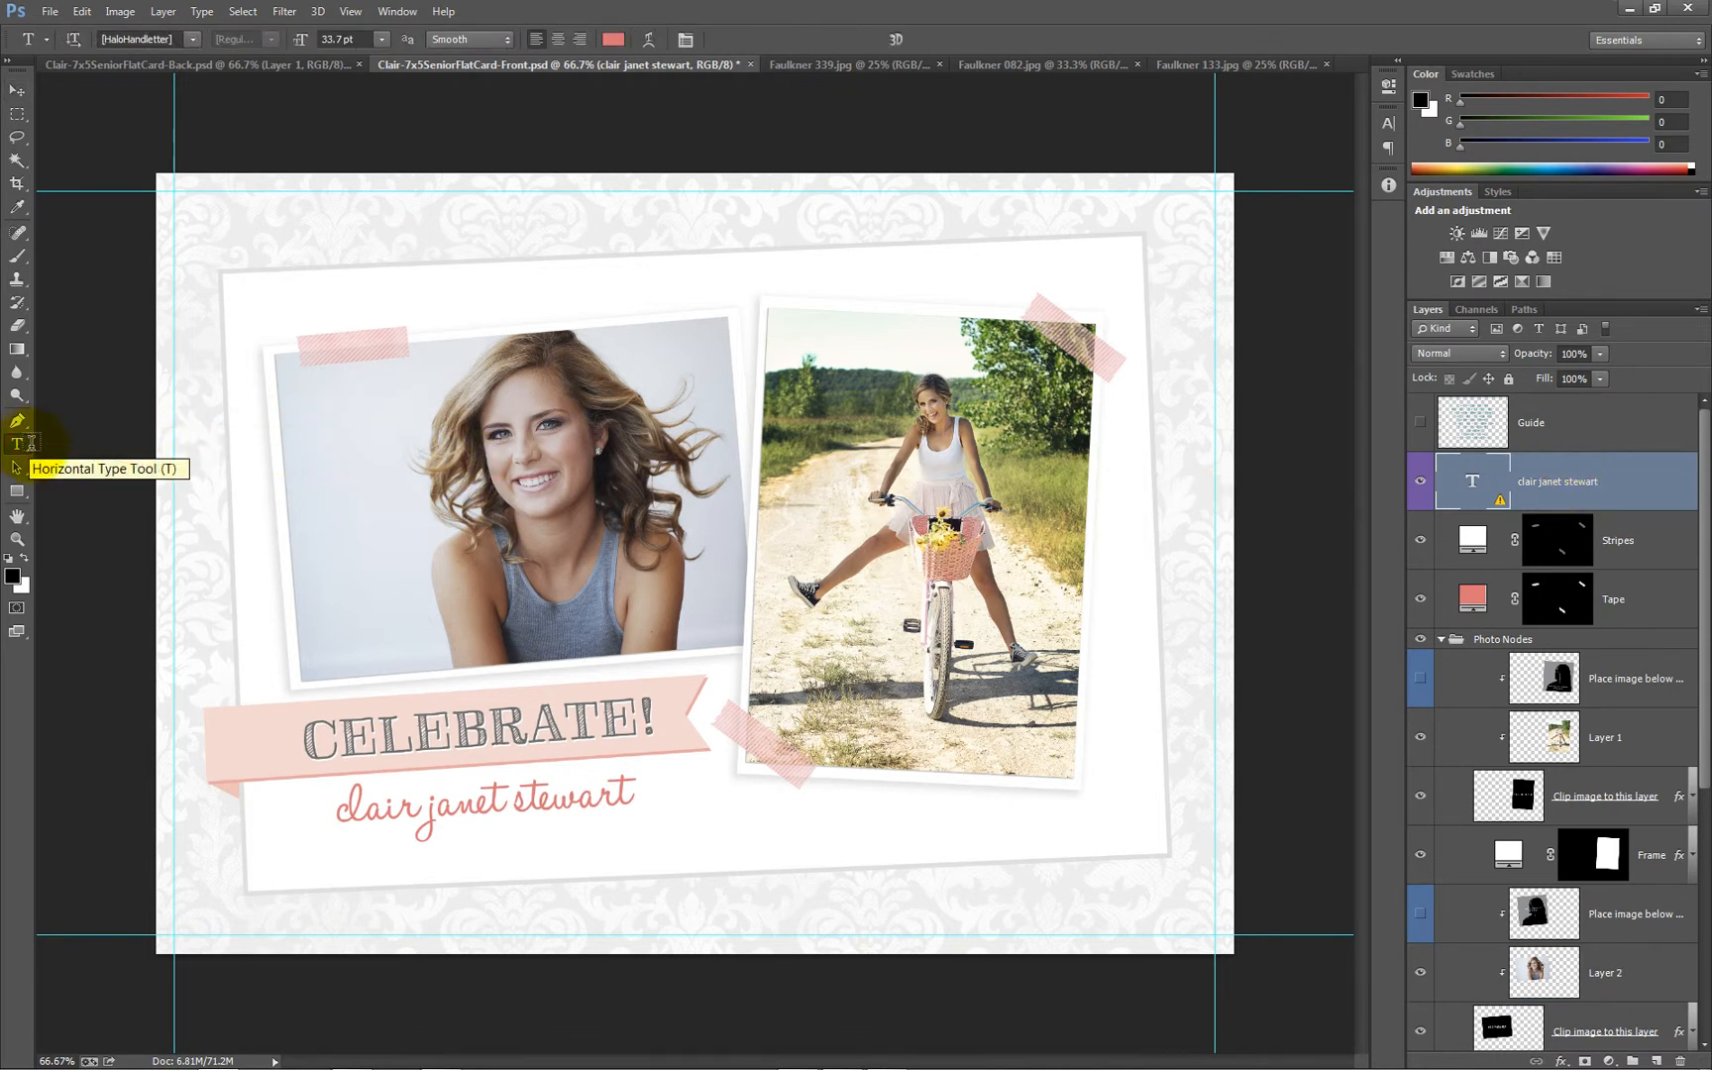
click(542, 804)
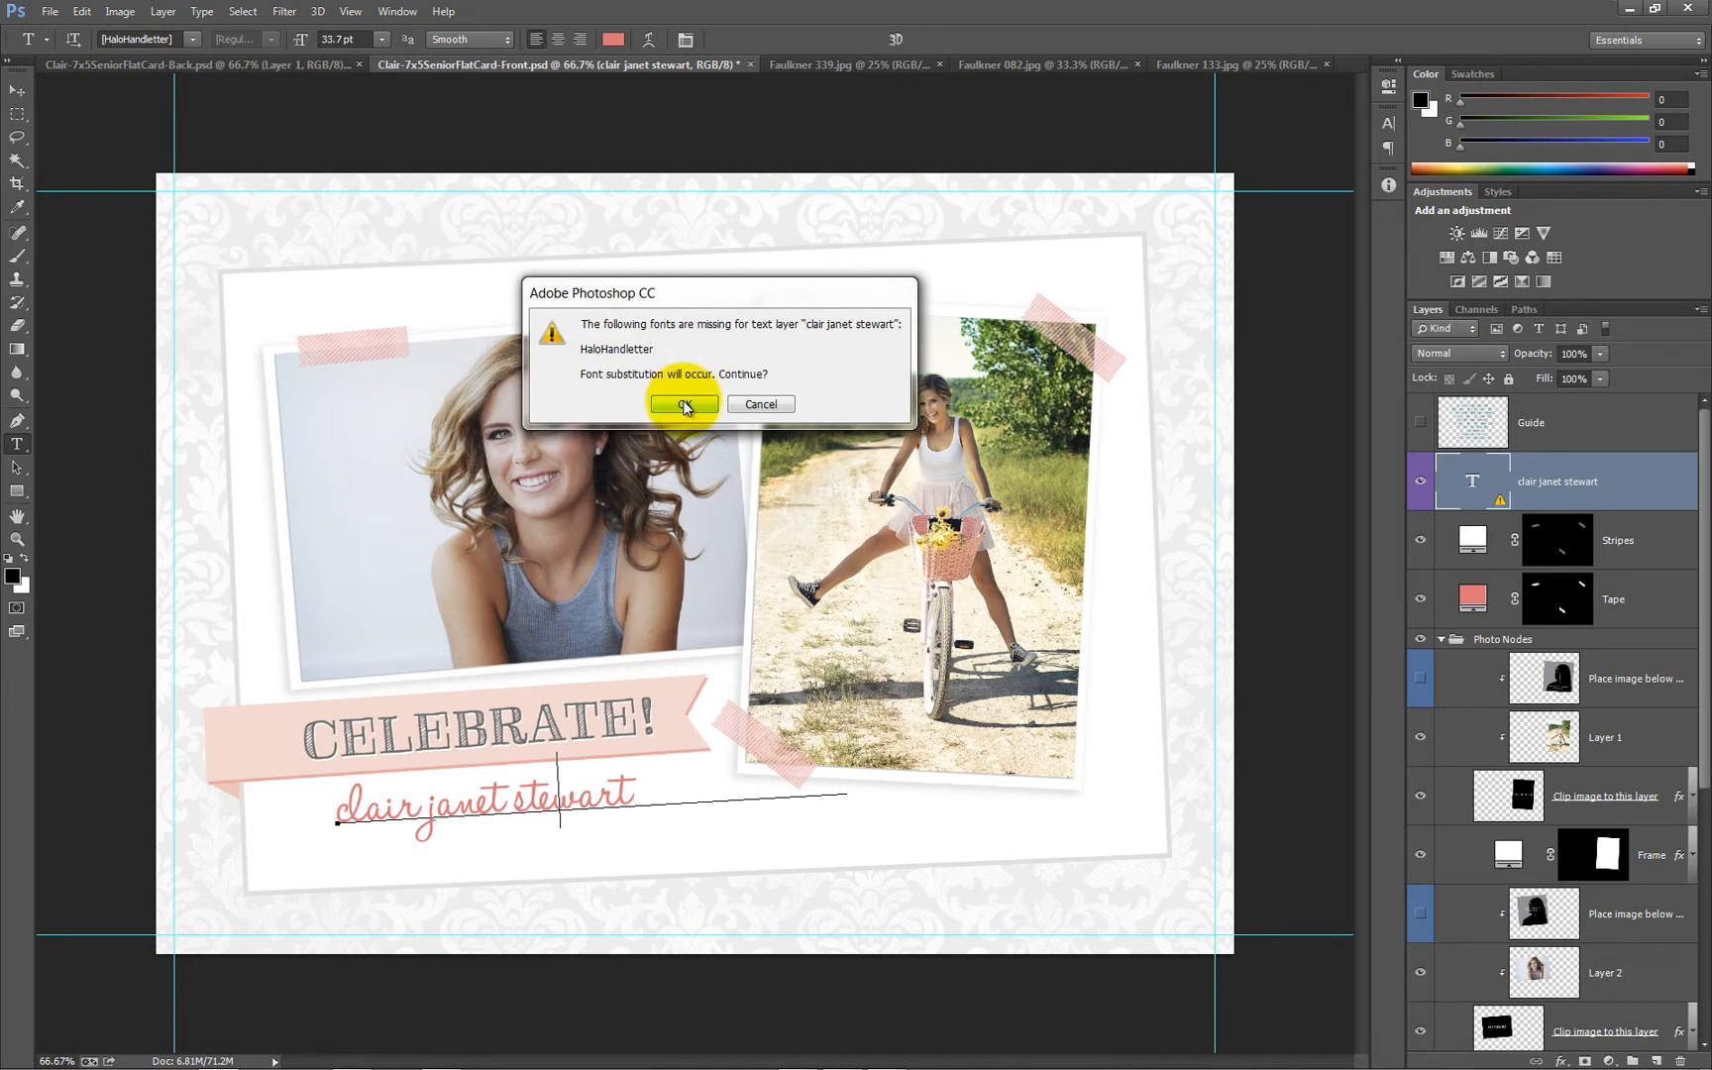
Step: Dismiss the missing-font warning, reset character formatting in the Character panel, and accept font substitution
click(749, 402)
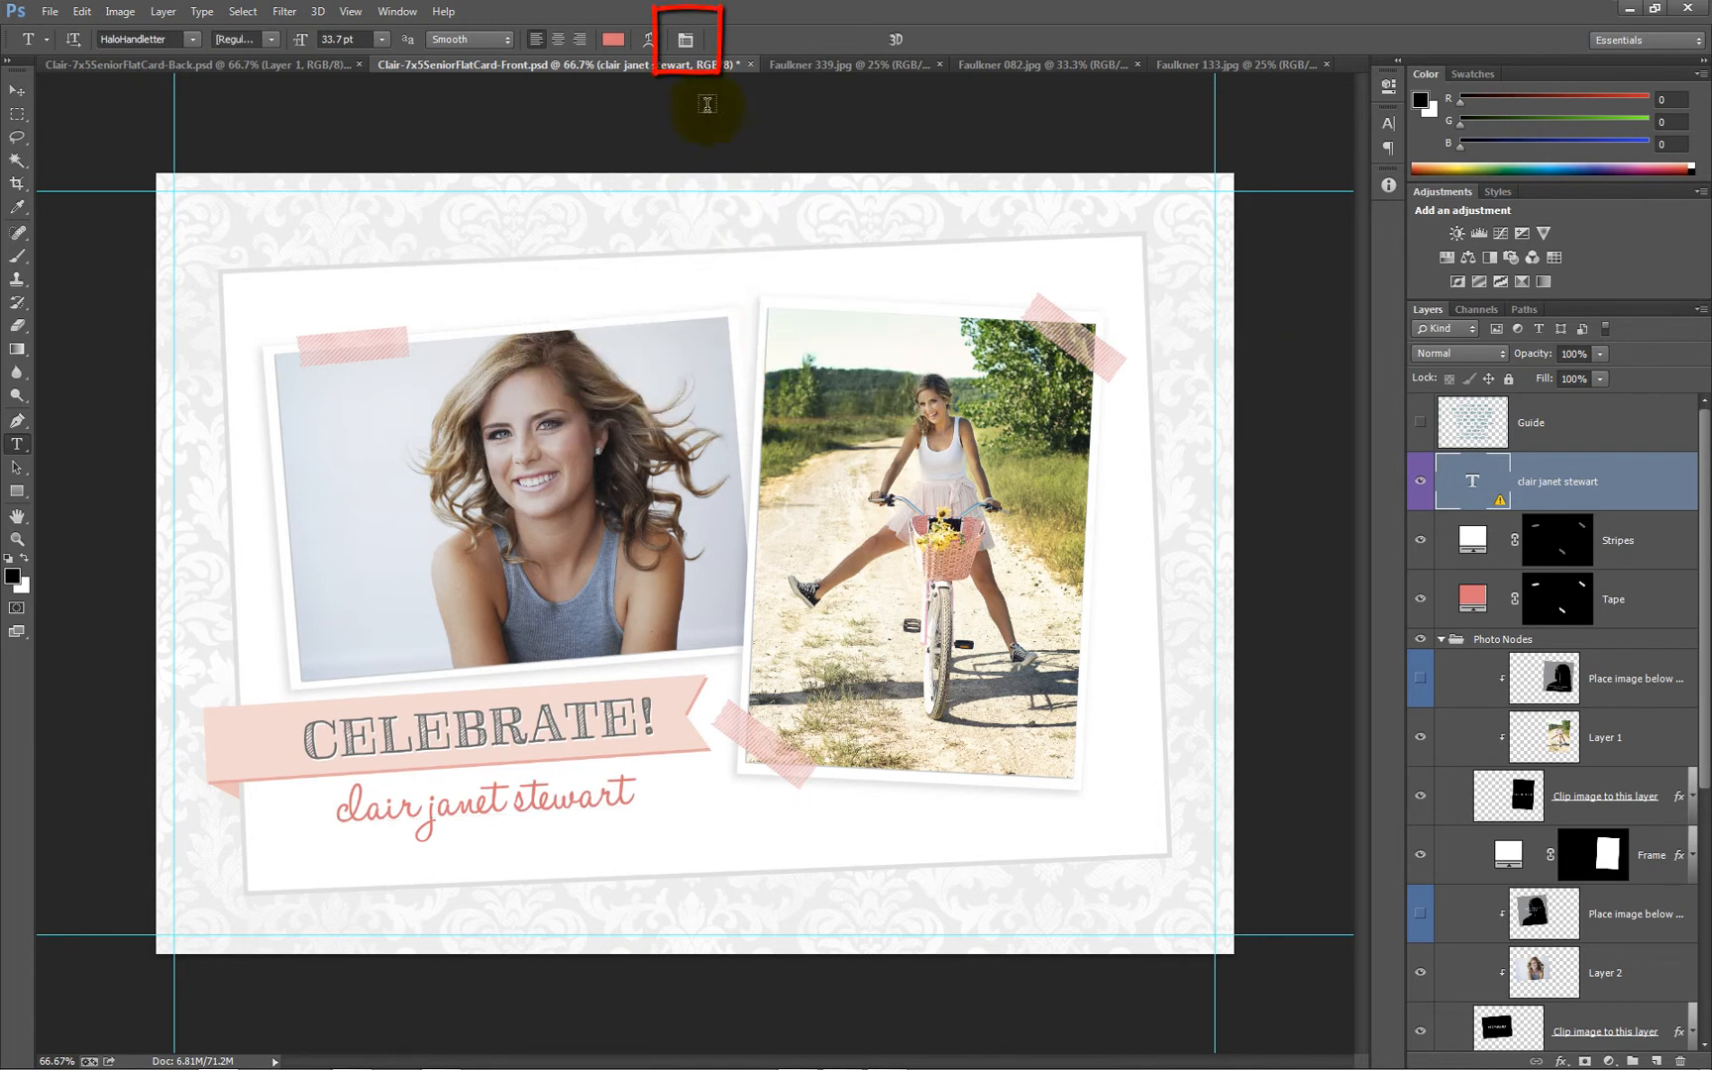
click(686, 40)
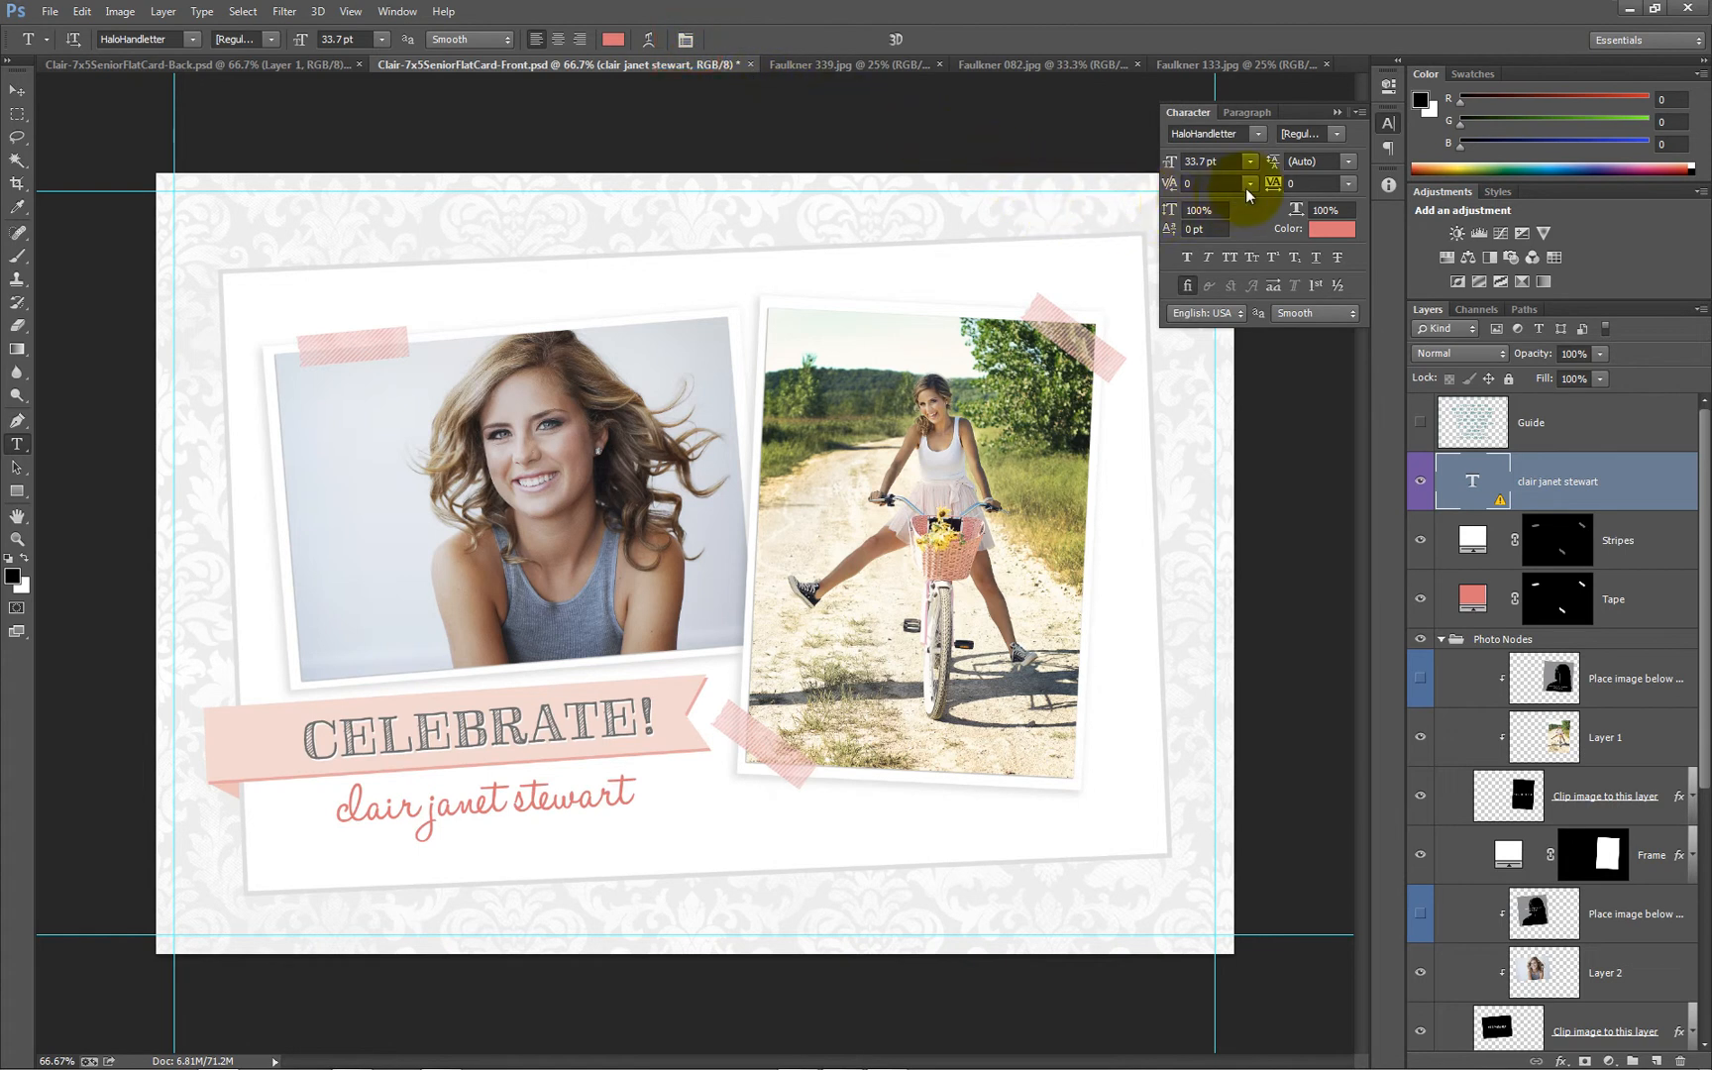
click(1359, 113)
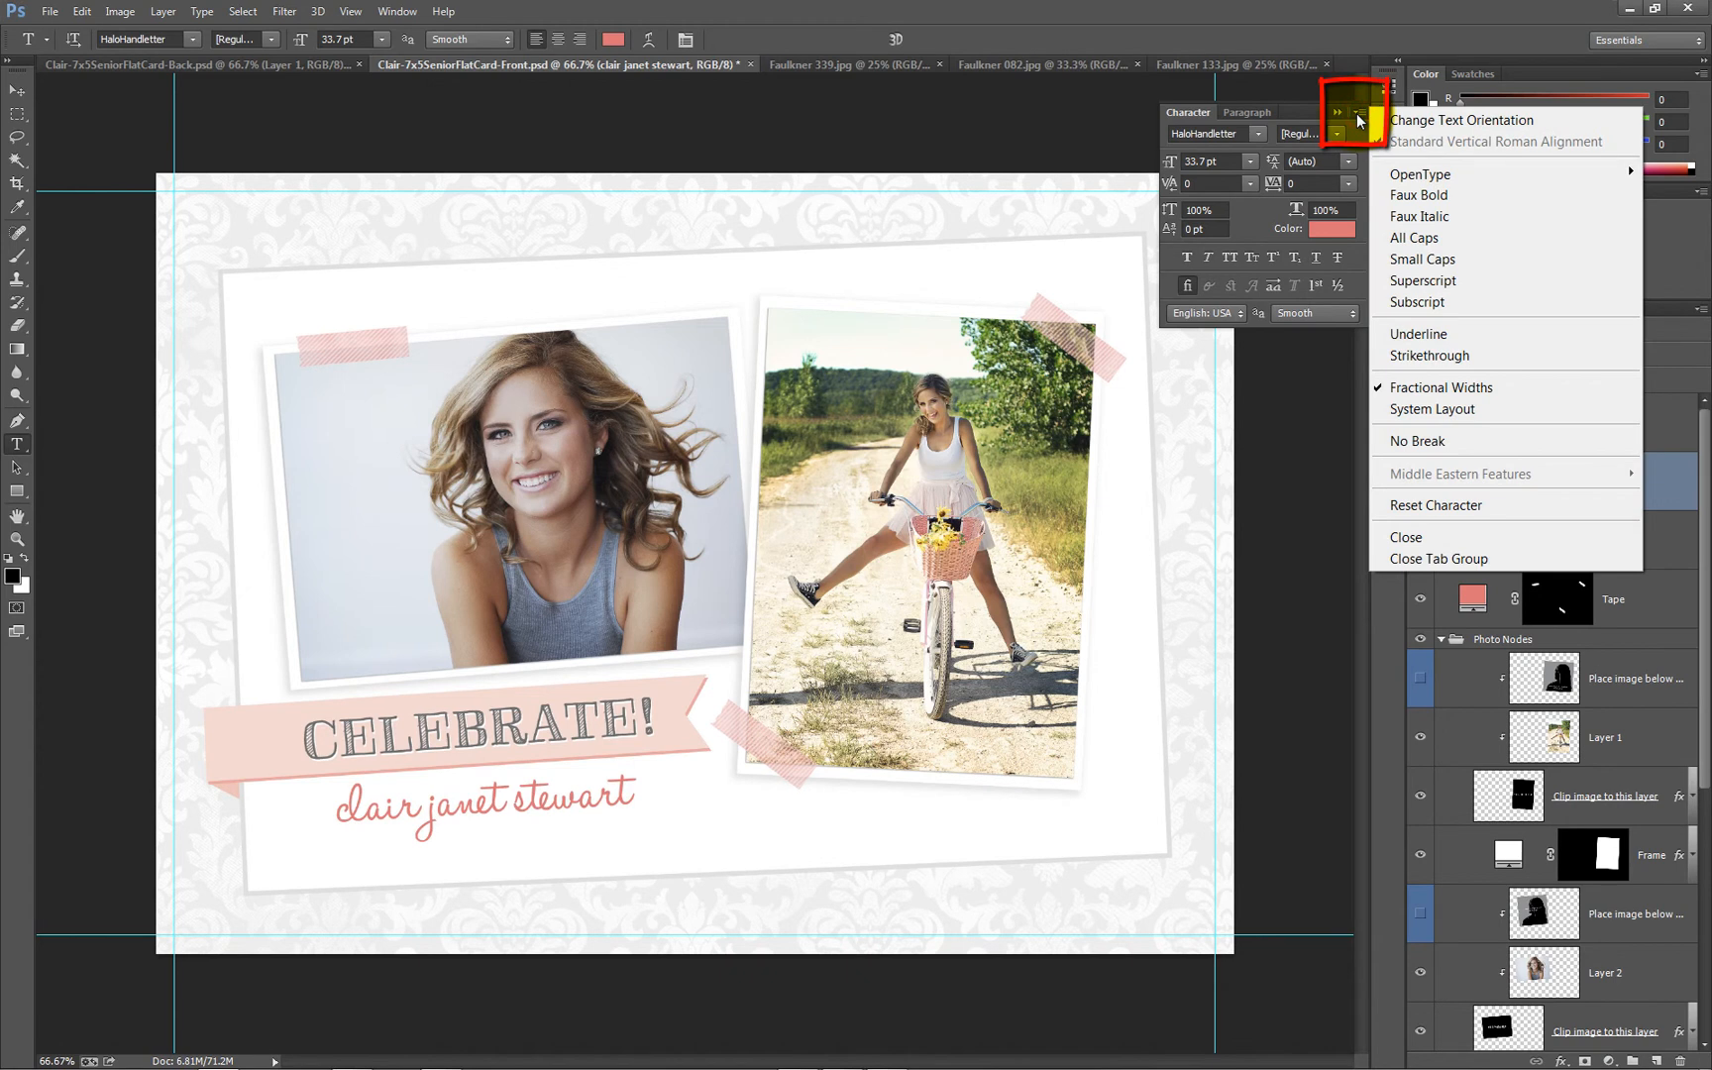
click(1423, 507)
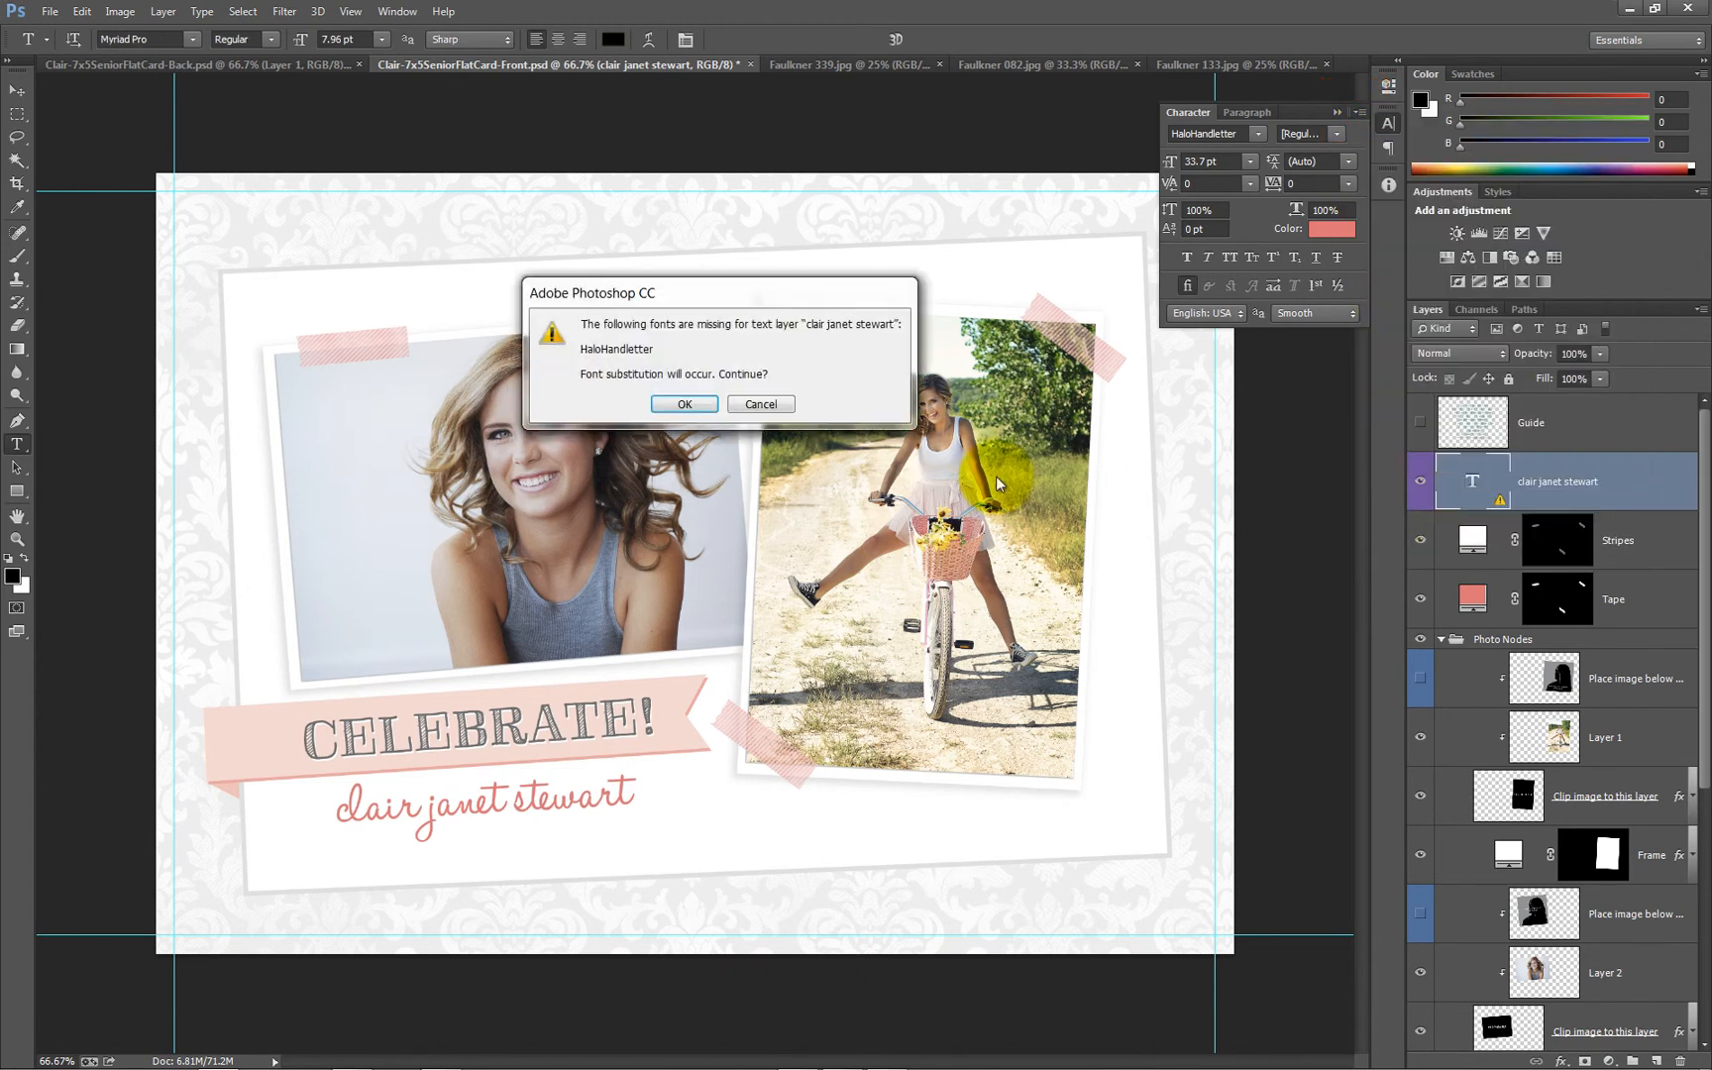
click(682, 405)
Step: Replace the name 'clair janet stewart' with 'jill smith' and commit the text
click(497, 801)
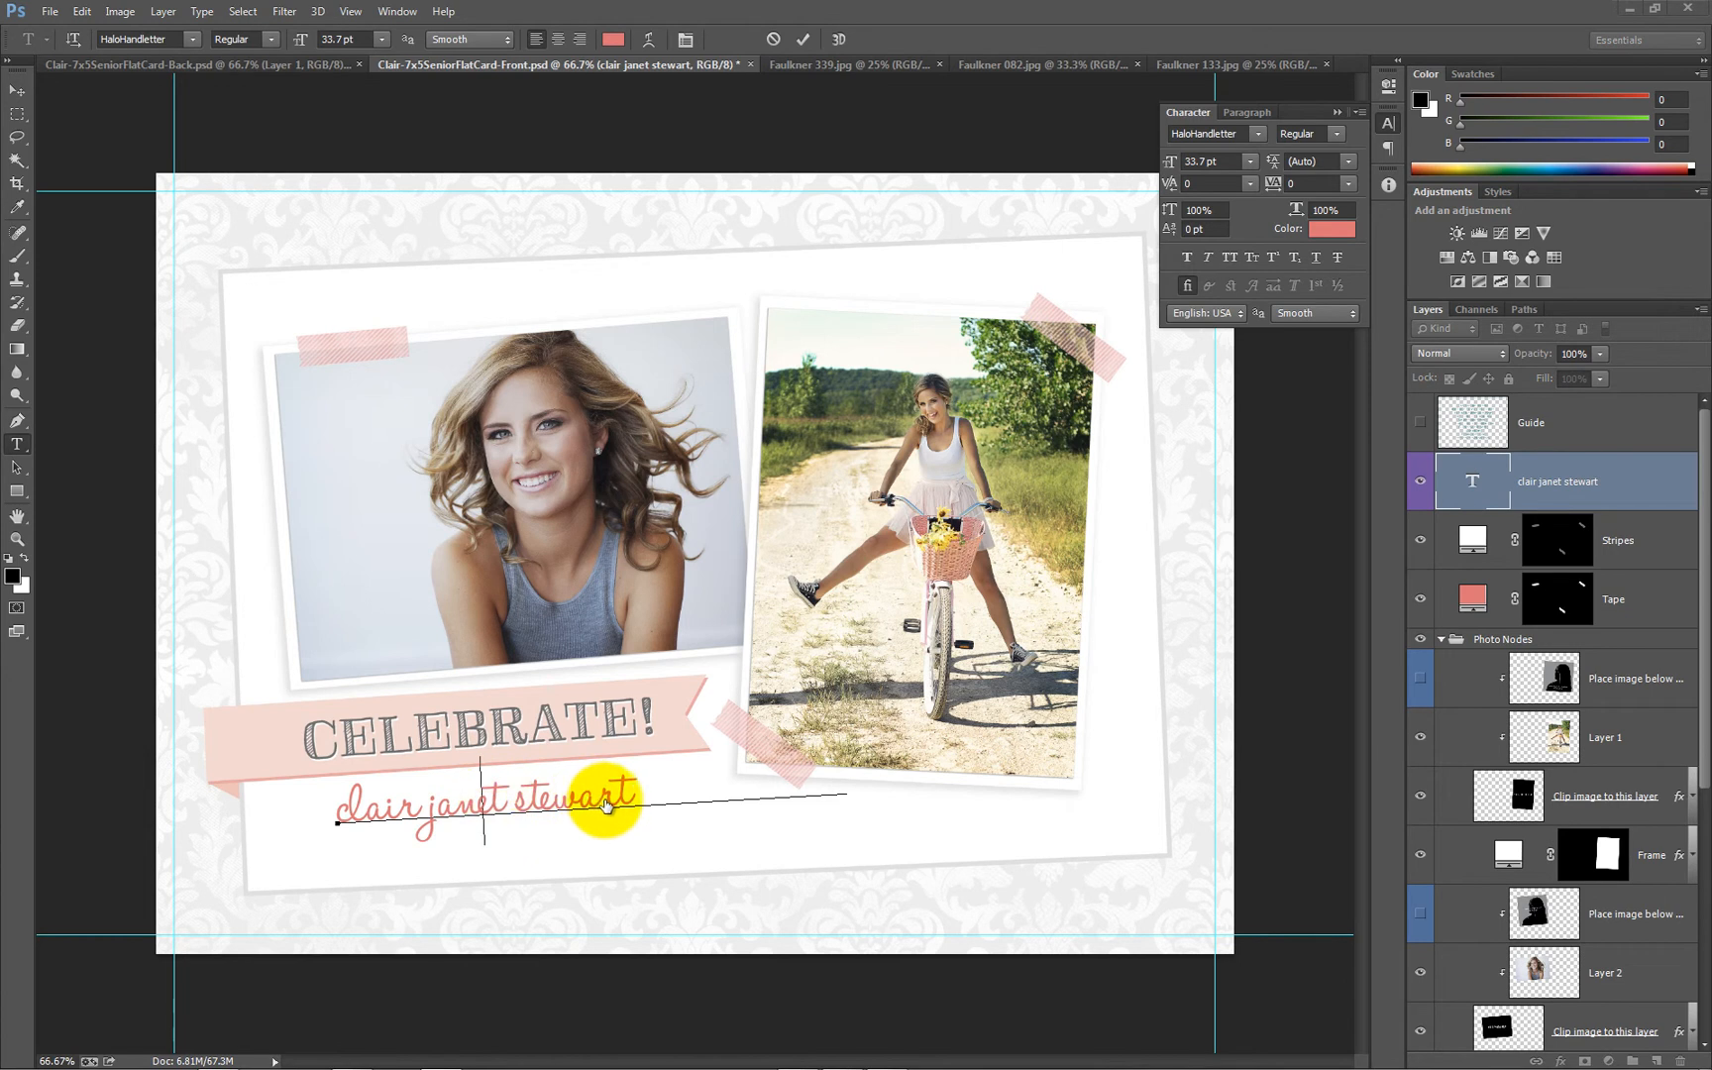
drag(634, 796, 343, 810)
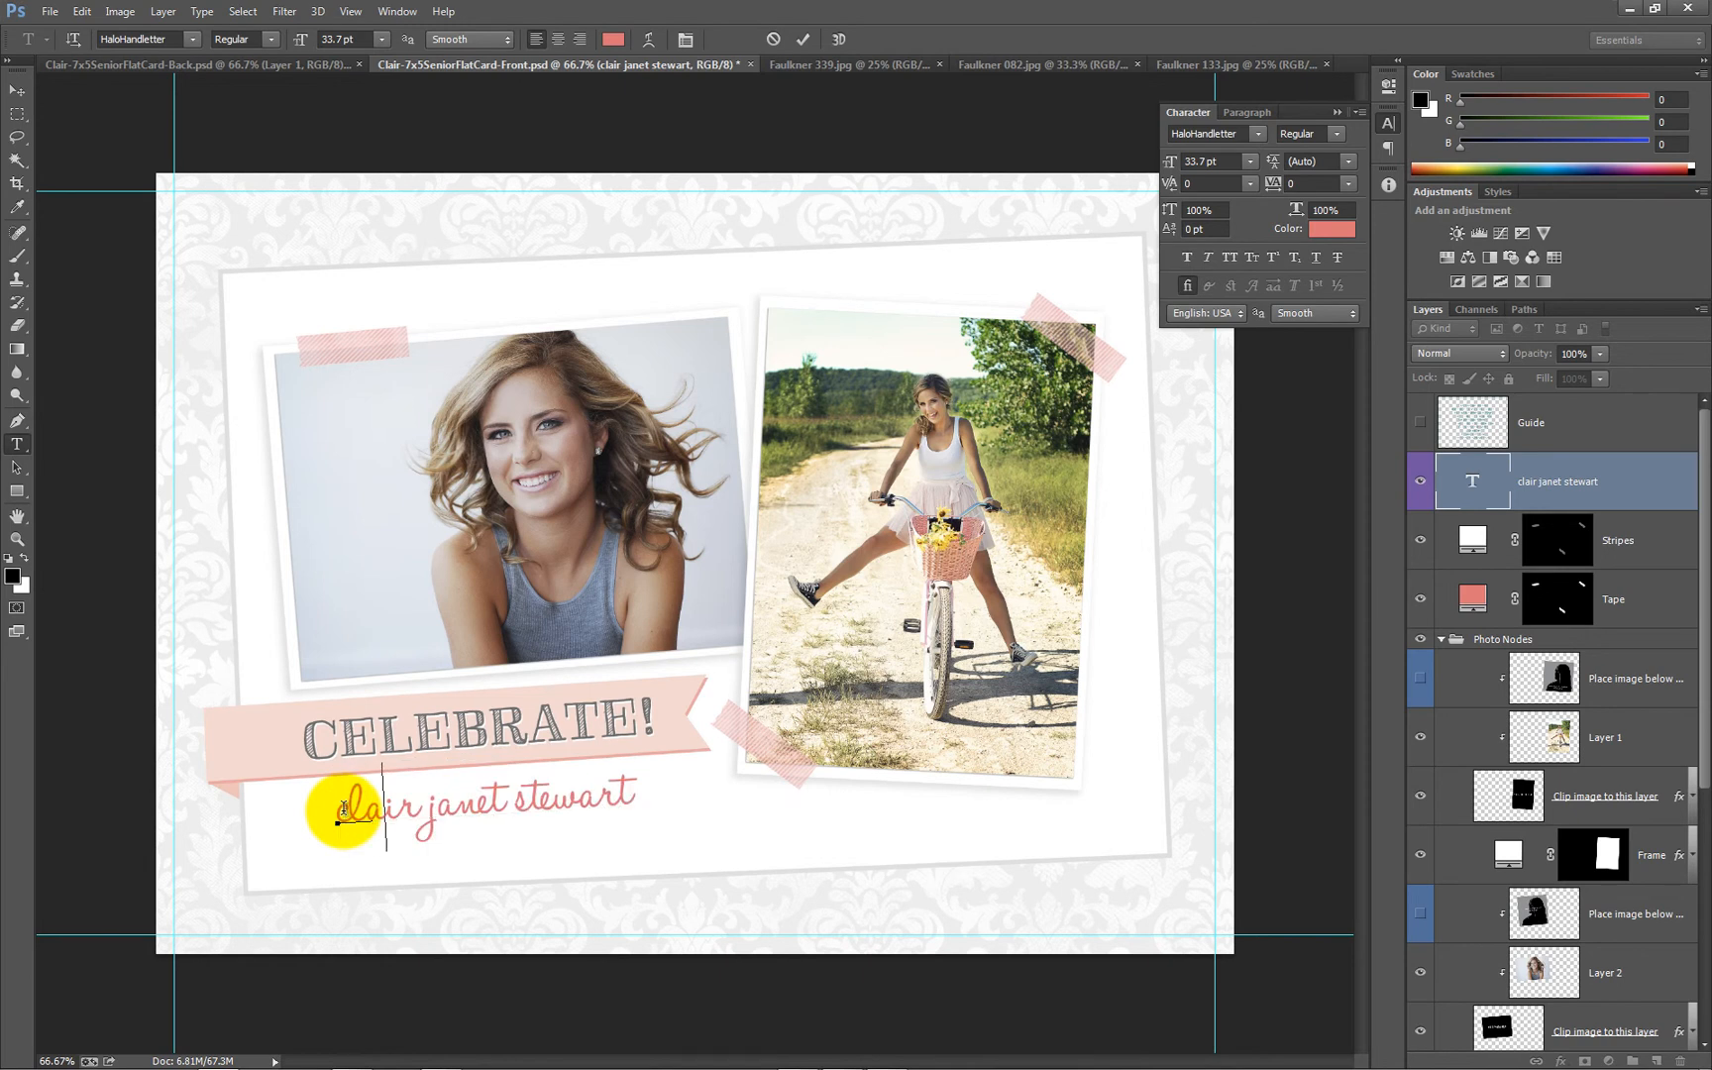
text(jill smith)
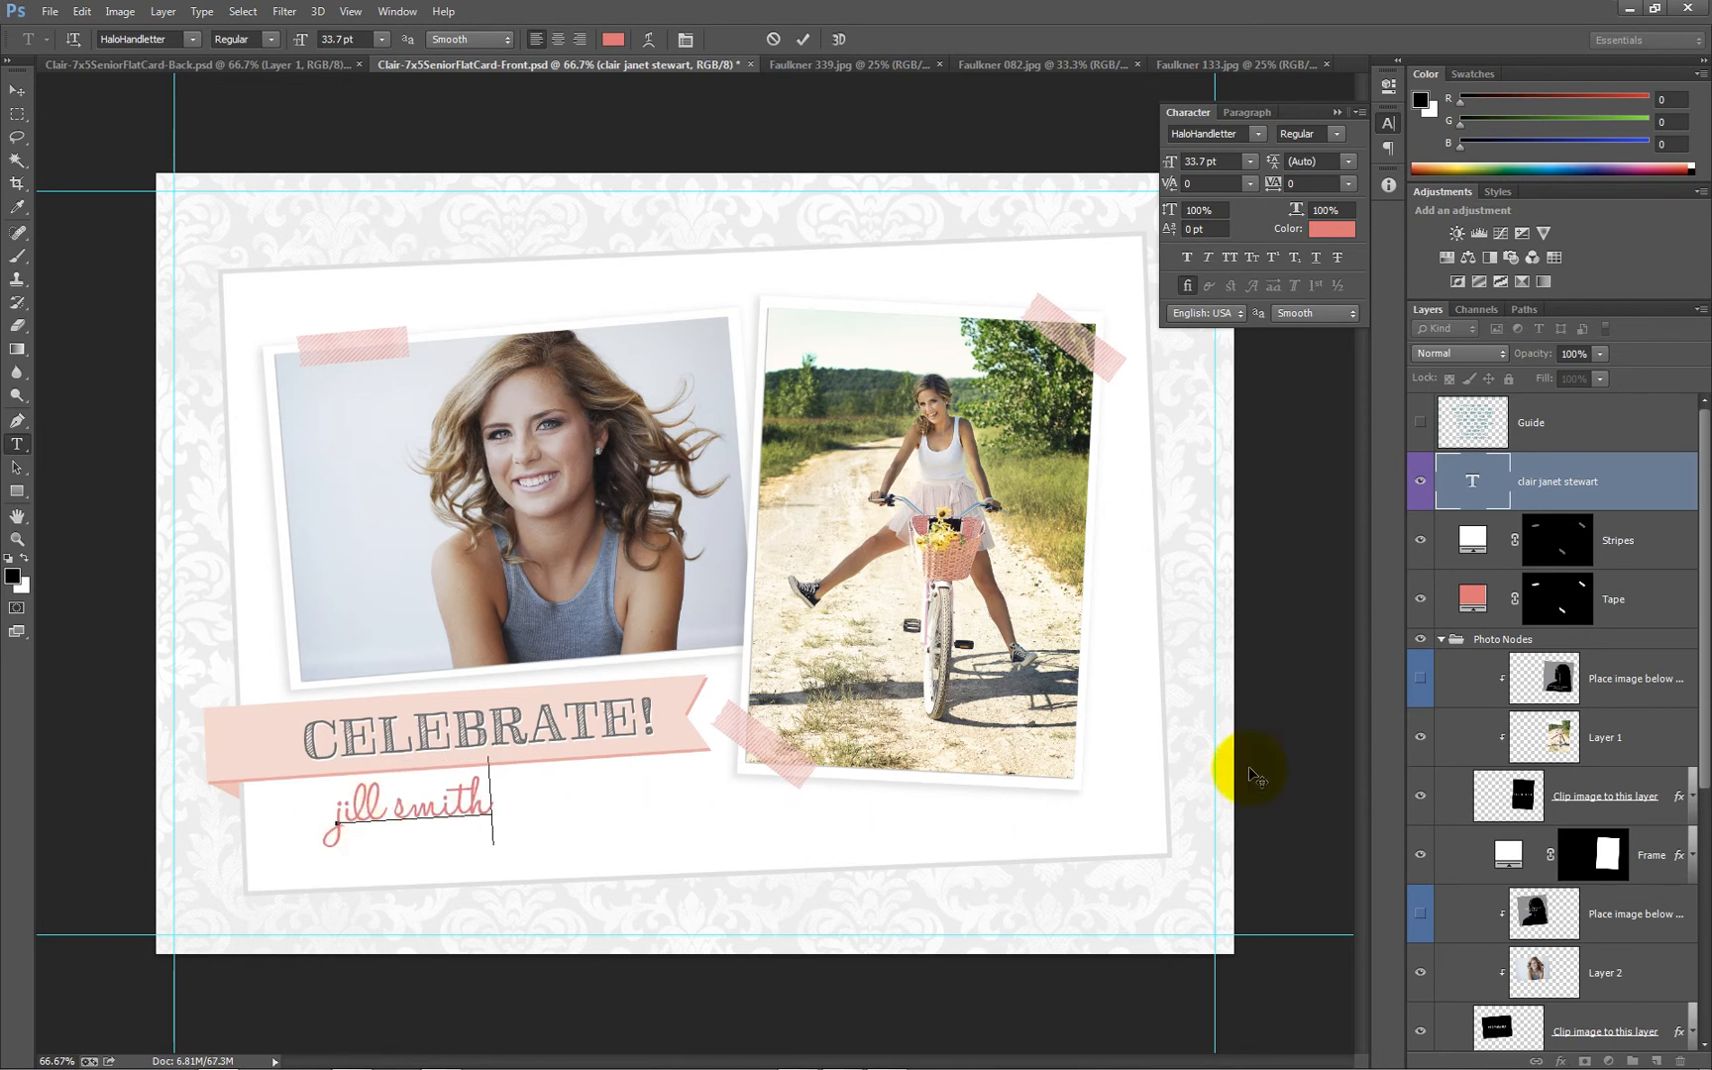
click(1569, 493)
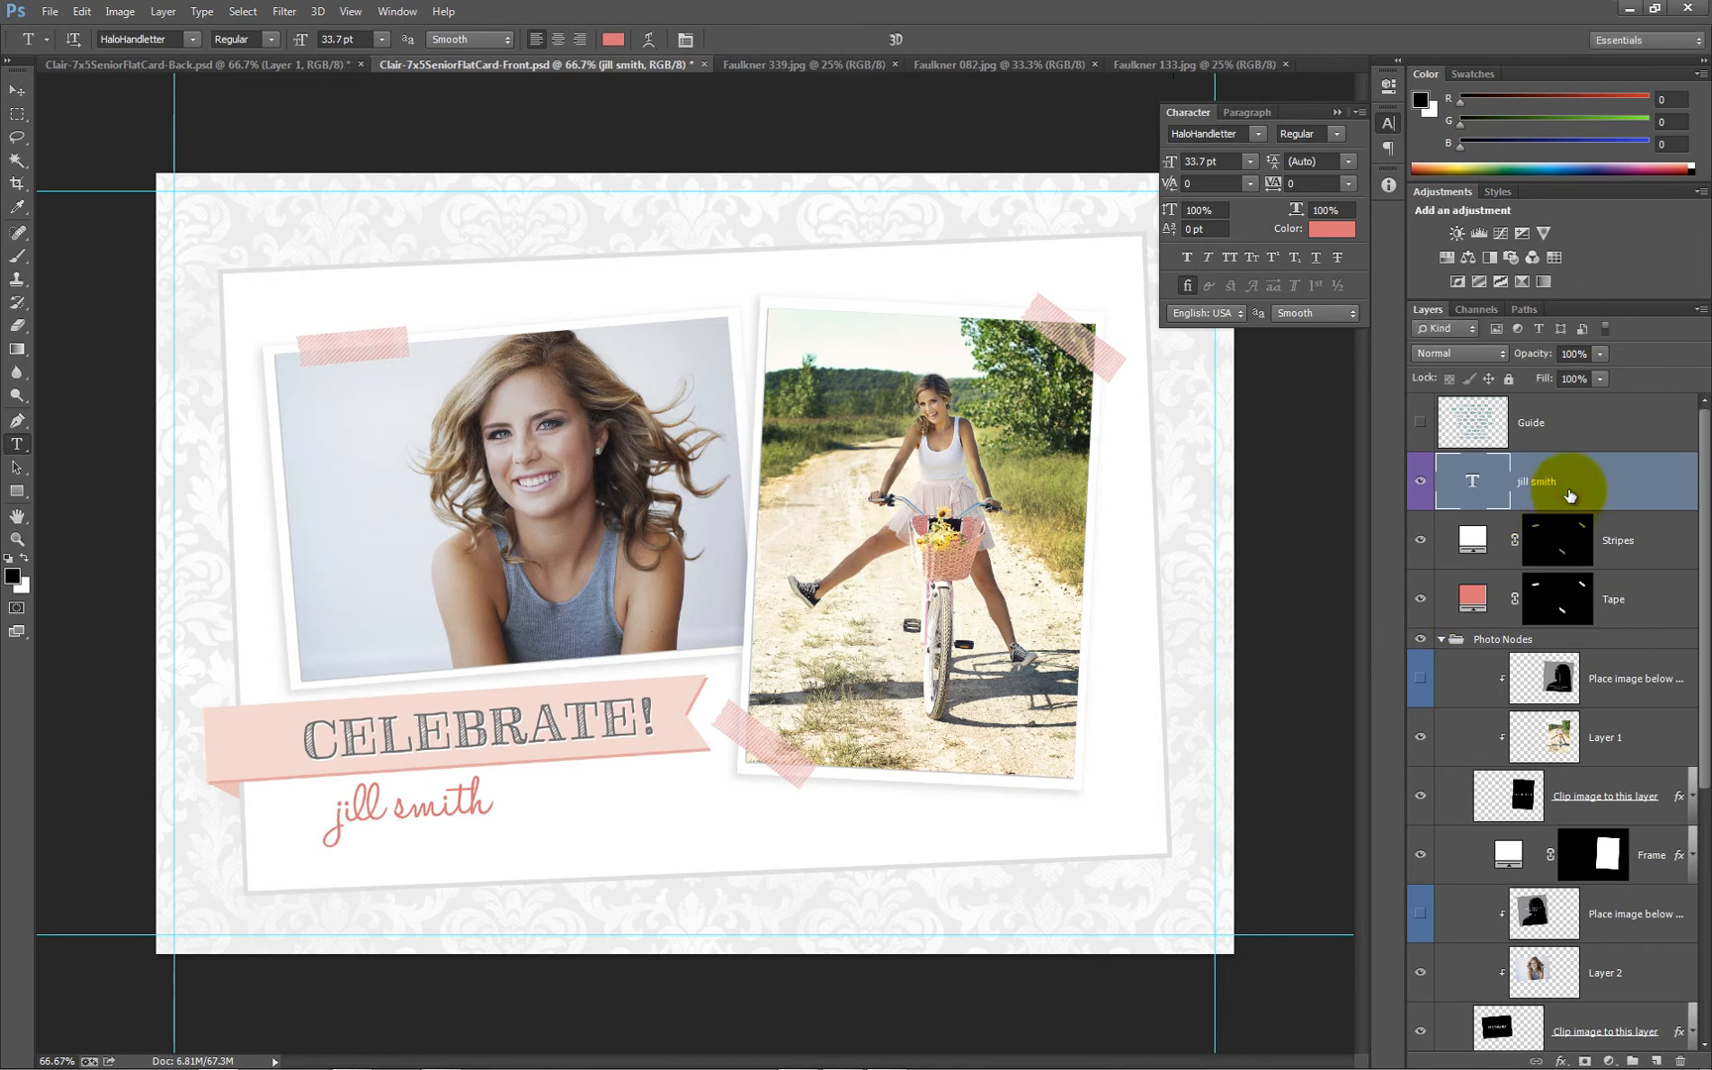
click(46, 11)
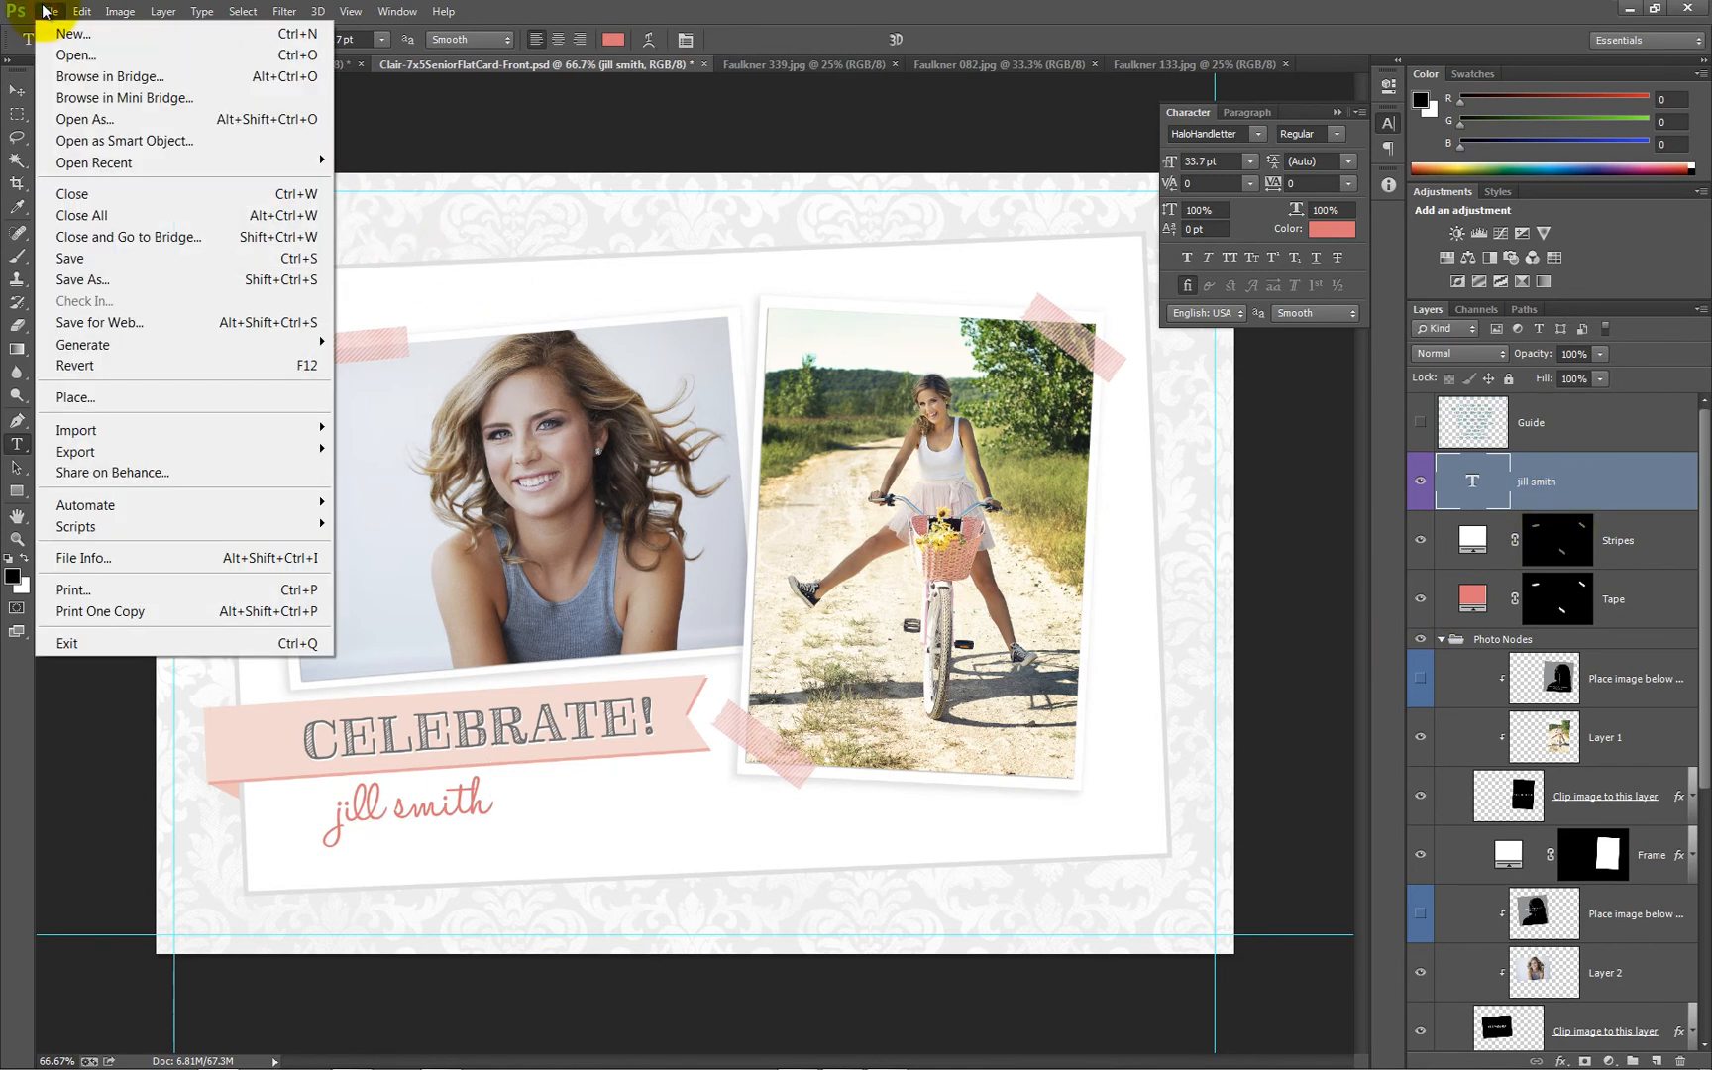
click(61, 279)
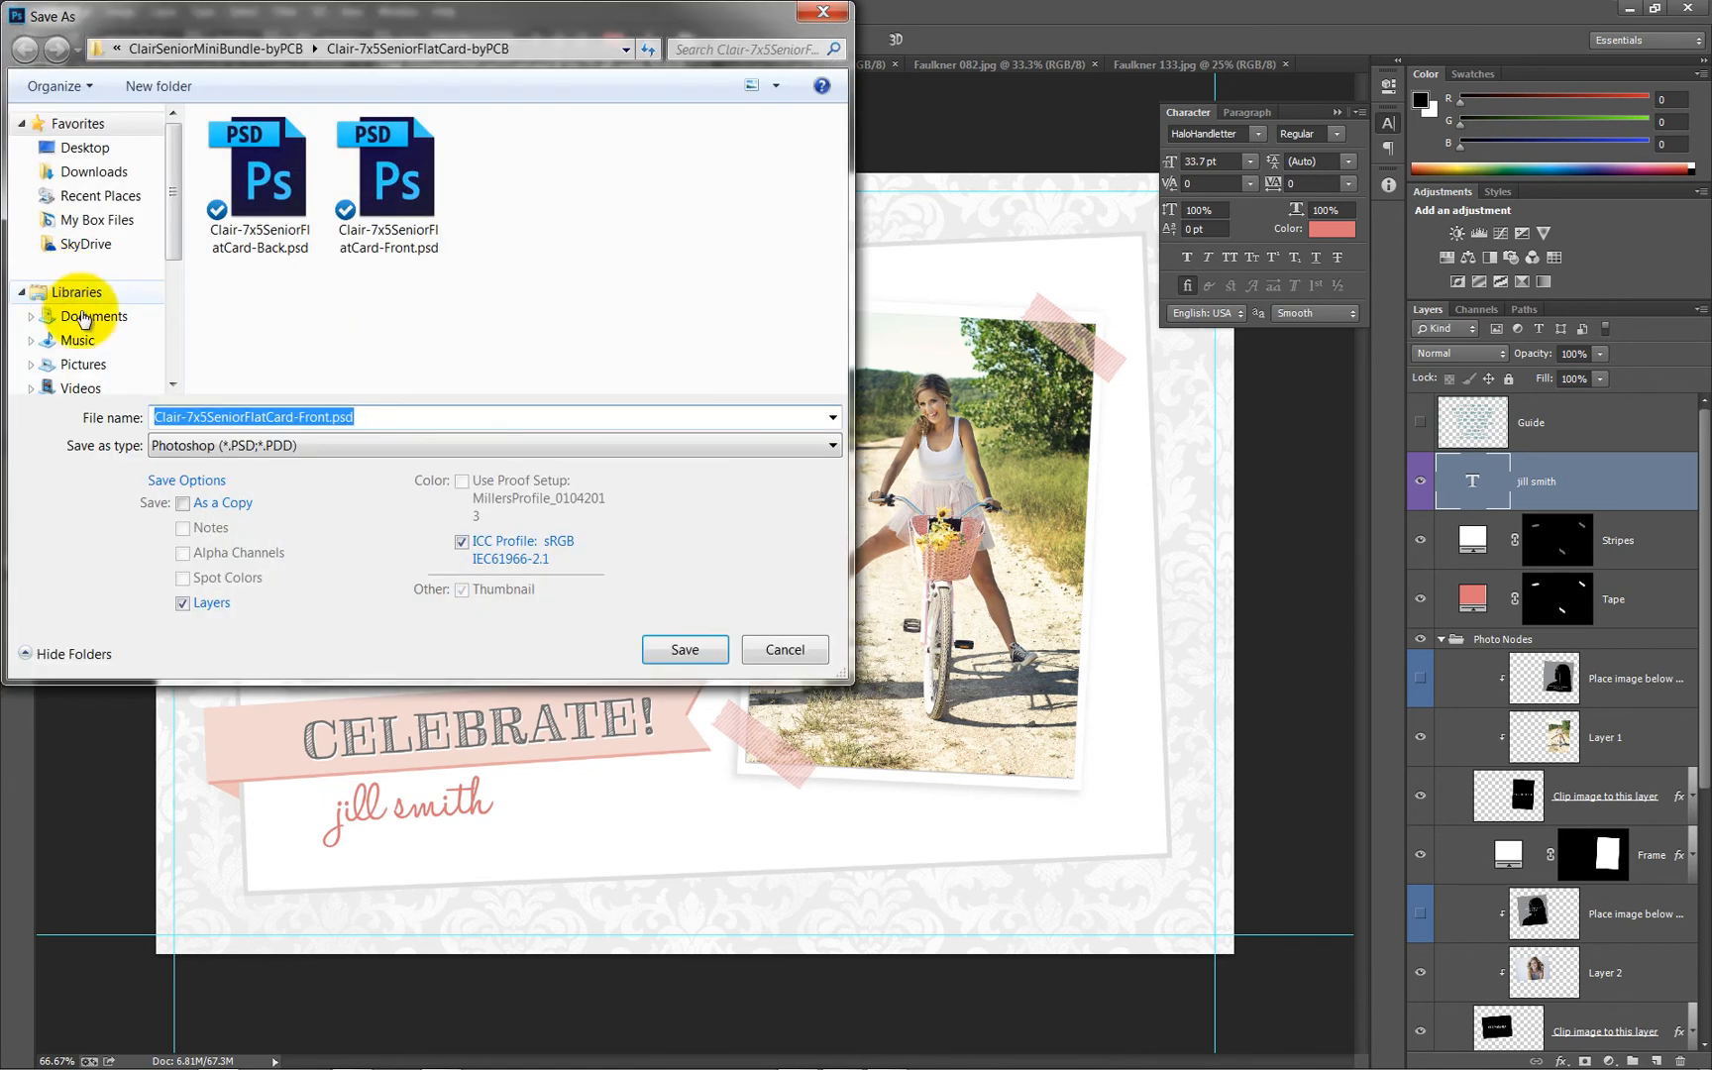
drag(325, 418, 155, 419)
text(JillSmith)
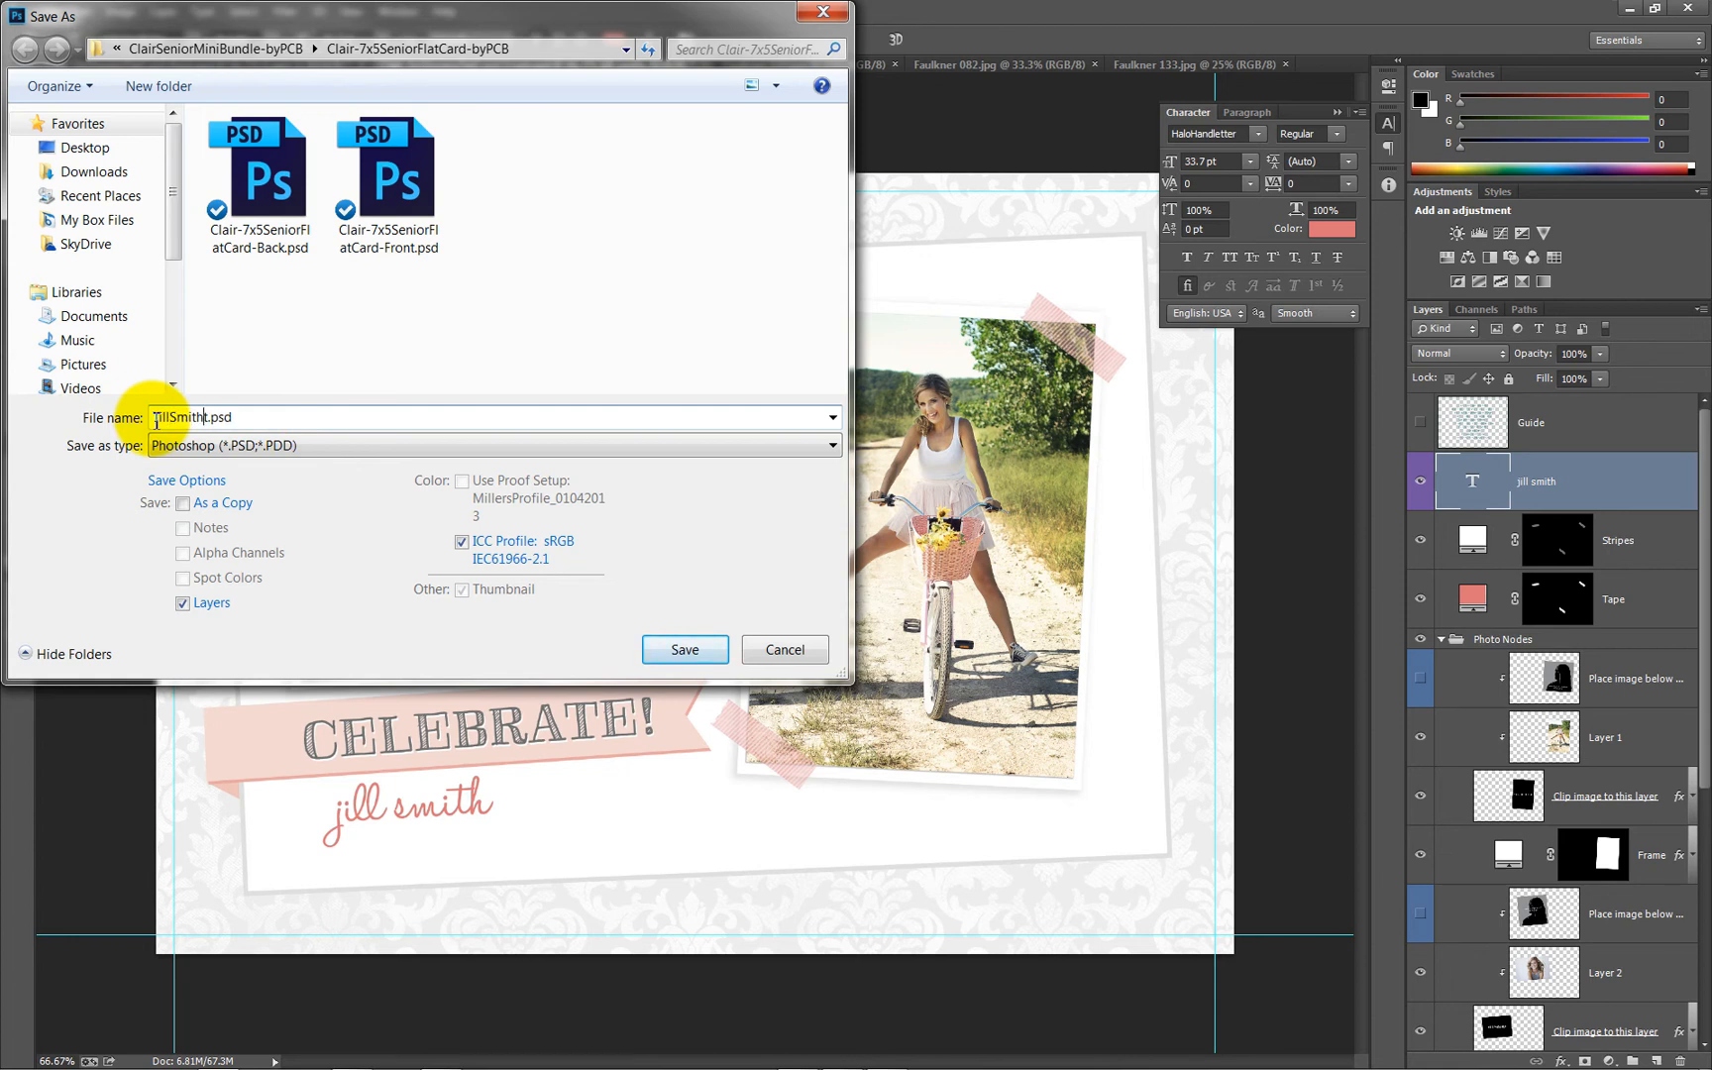
click(716, 658)
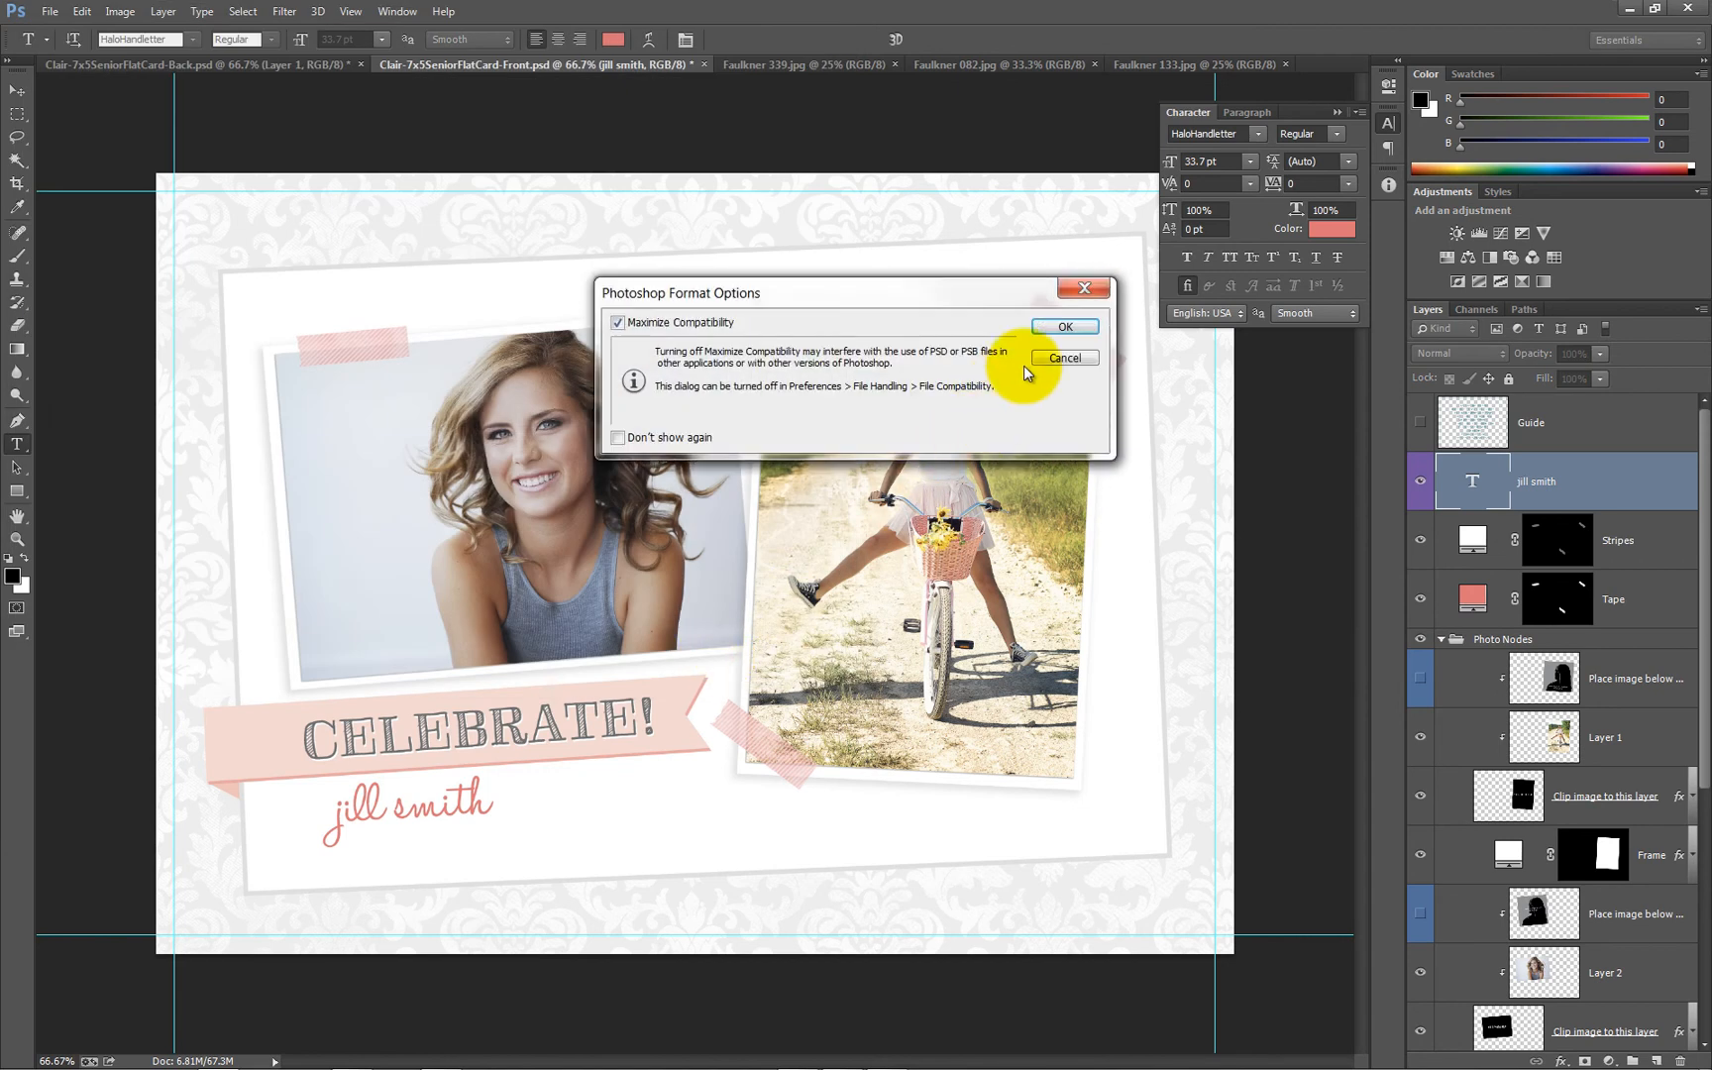
click(1064, 326)
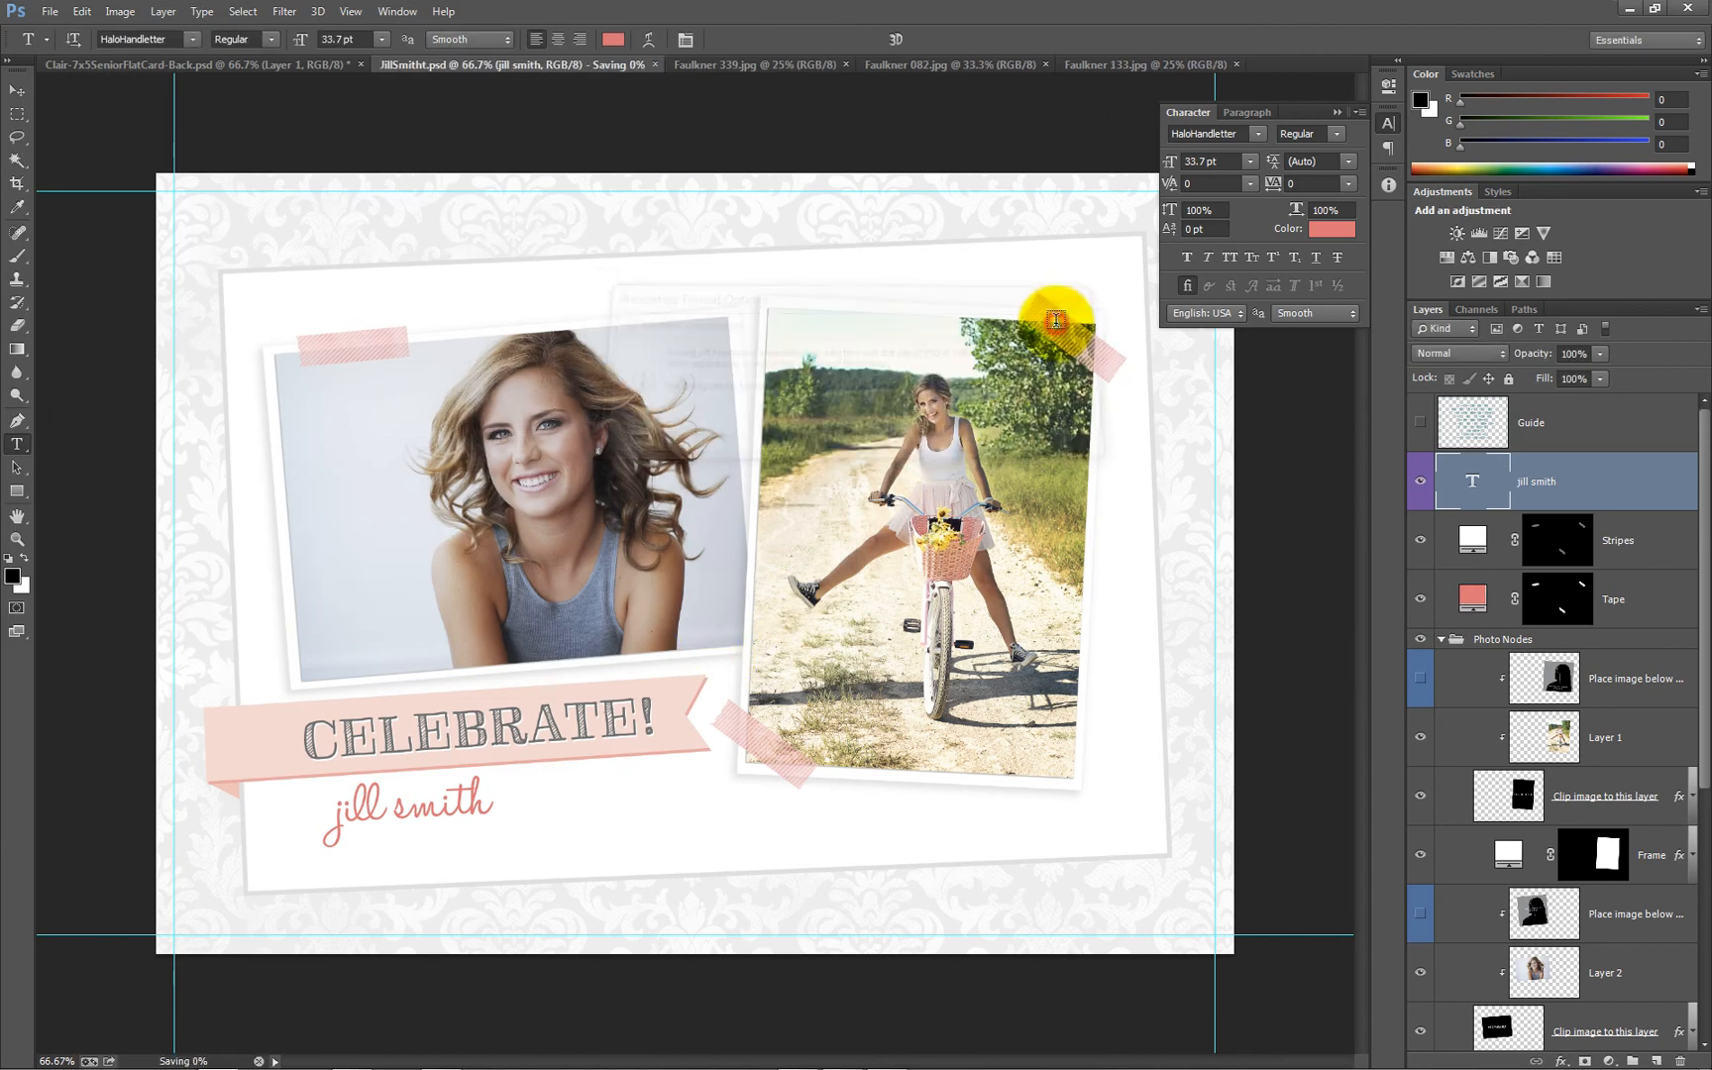
click(50, 14)
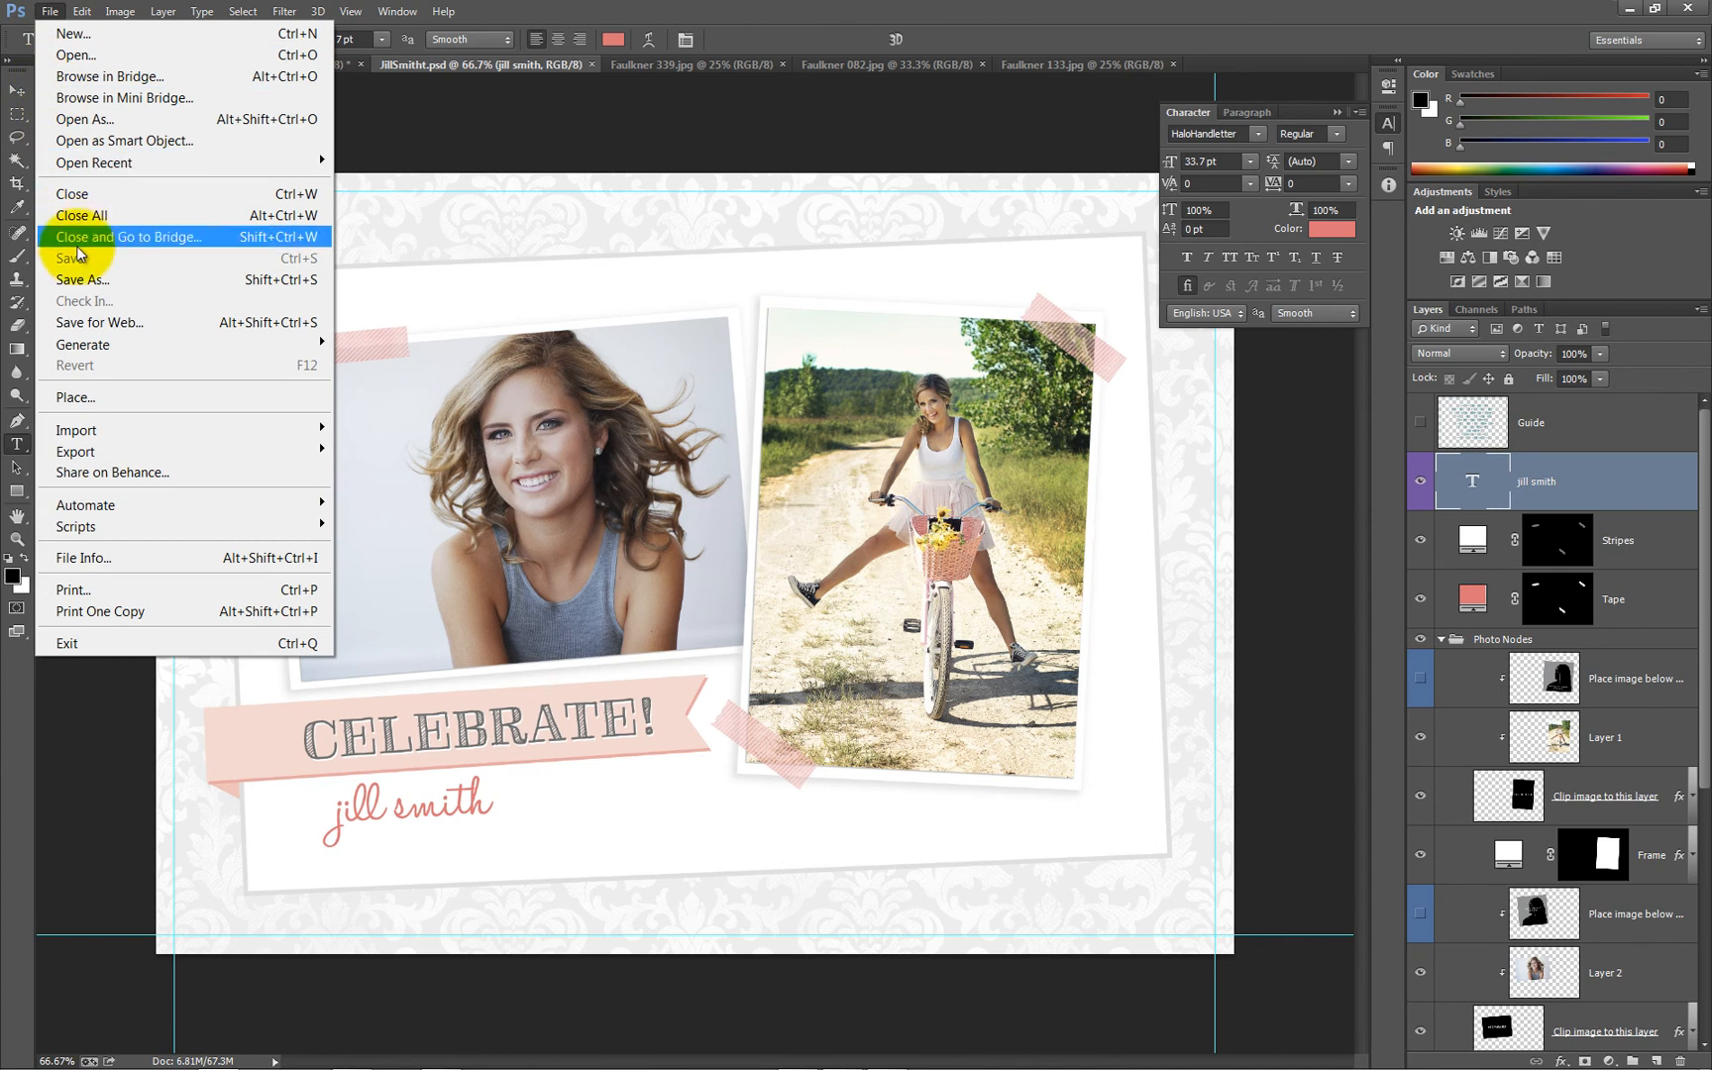
click(85, 280)
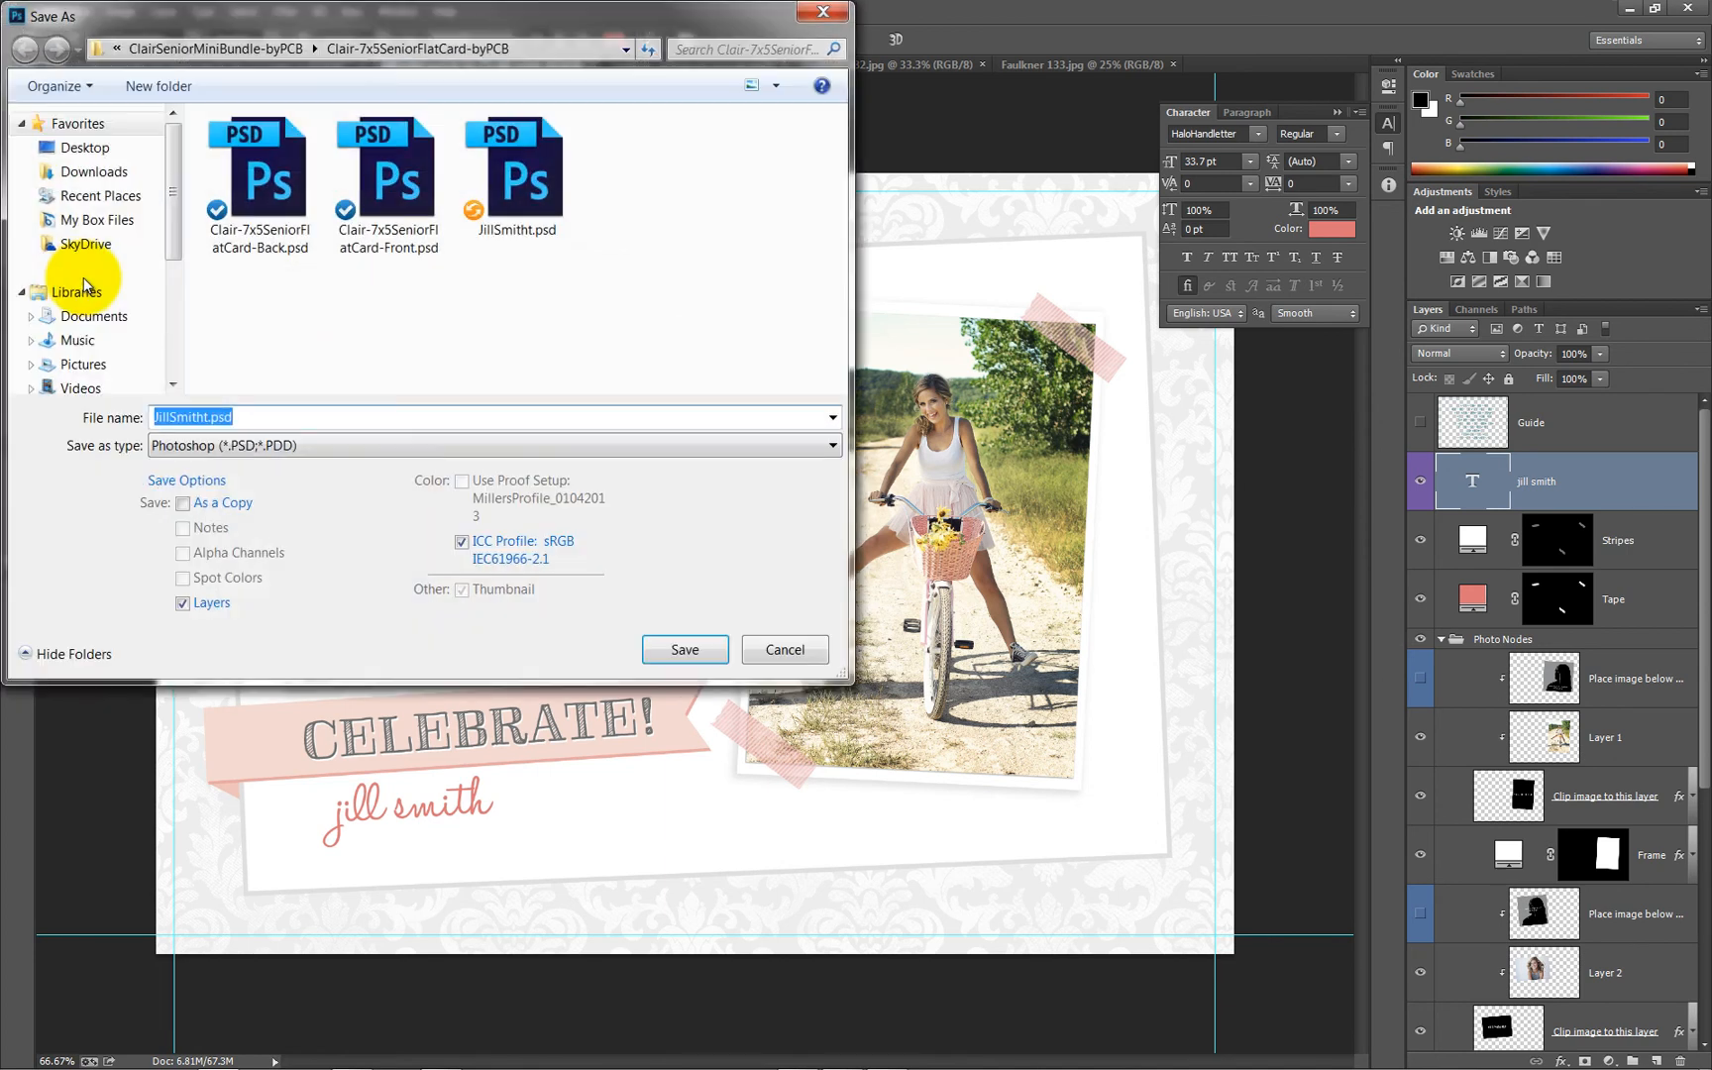
click(235, 445)
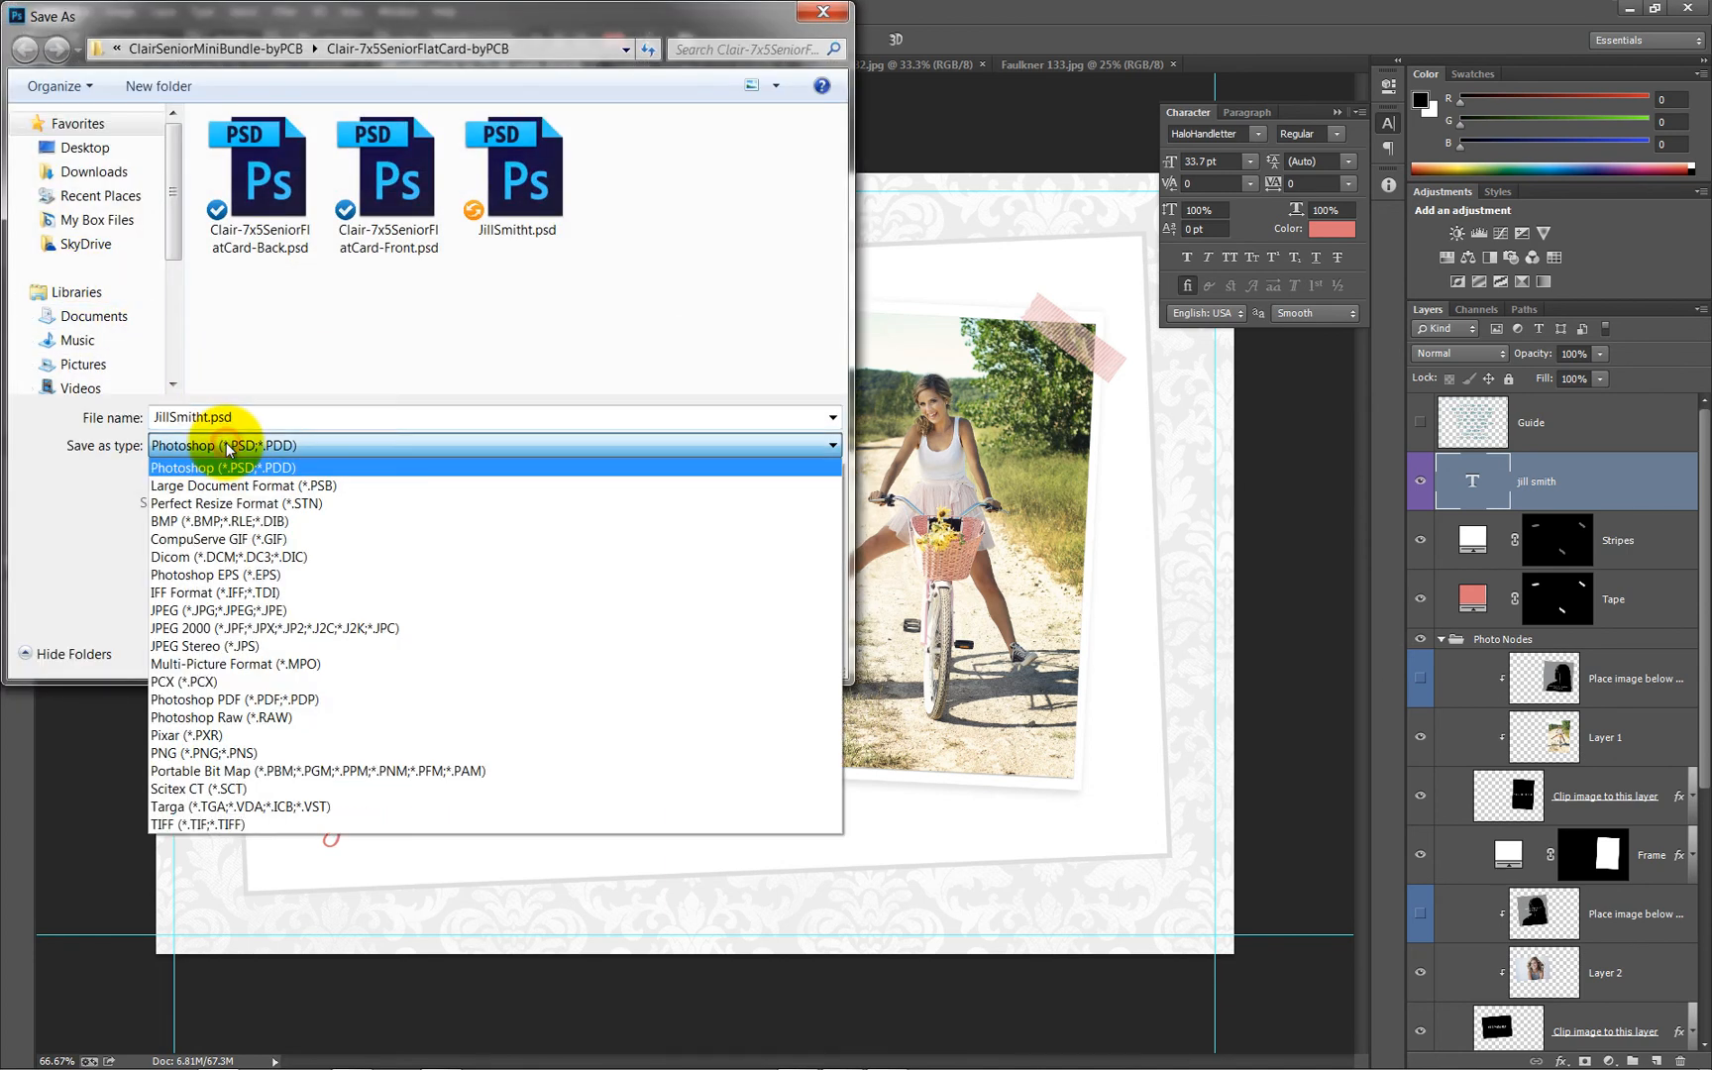
click(233, 611)
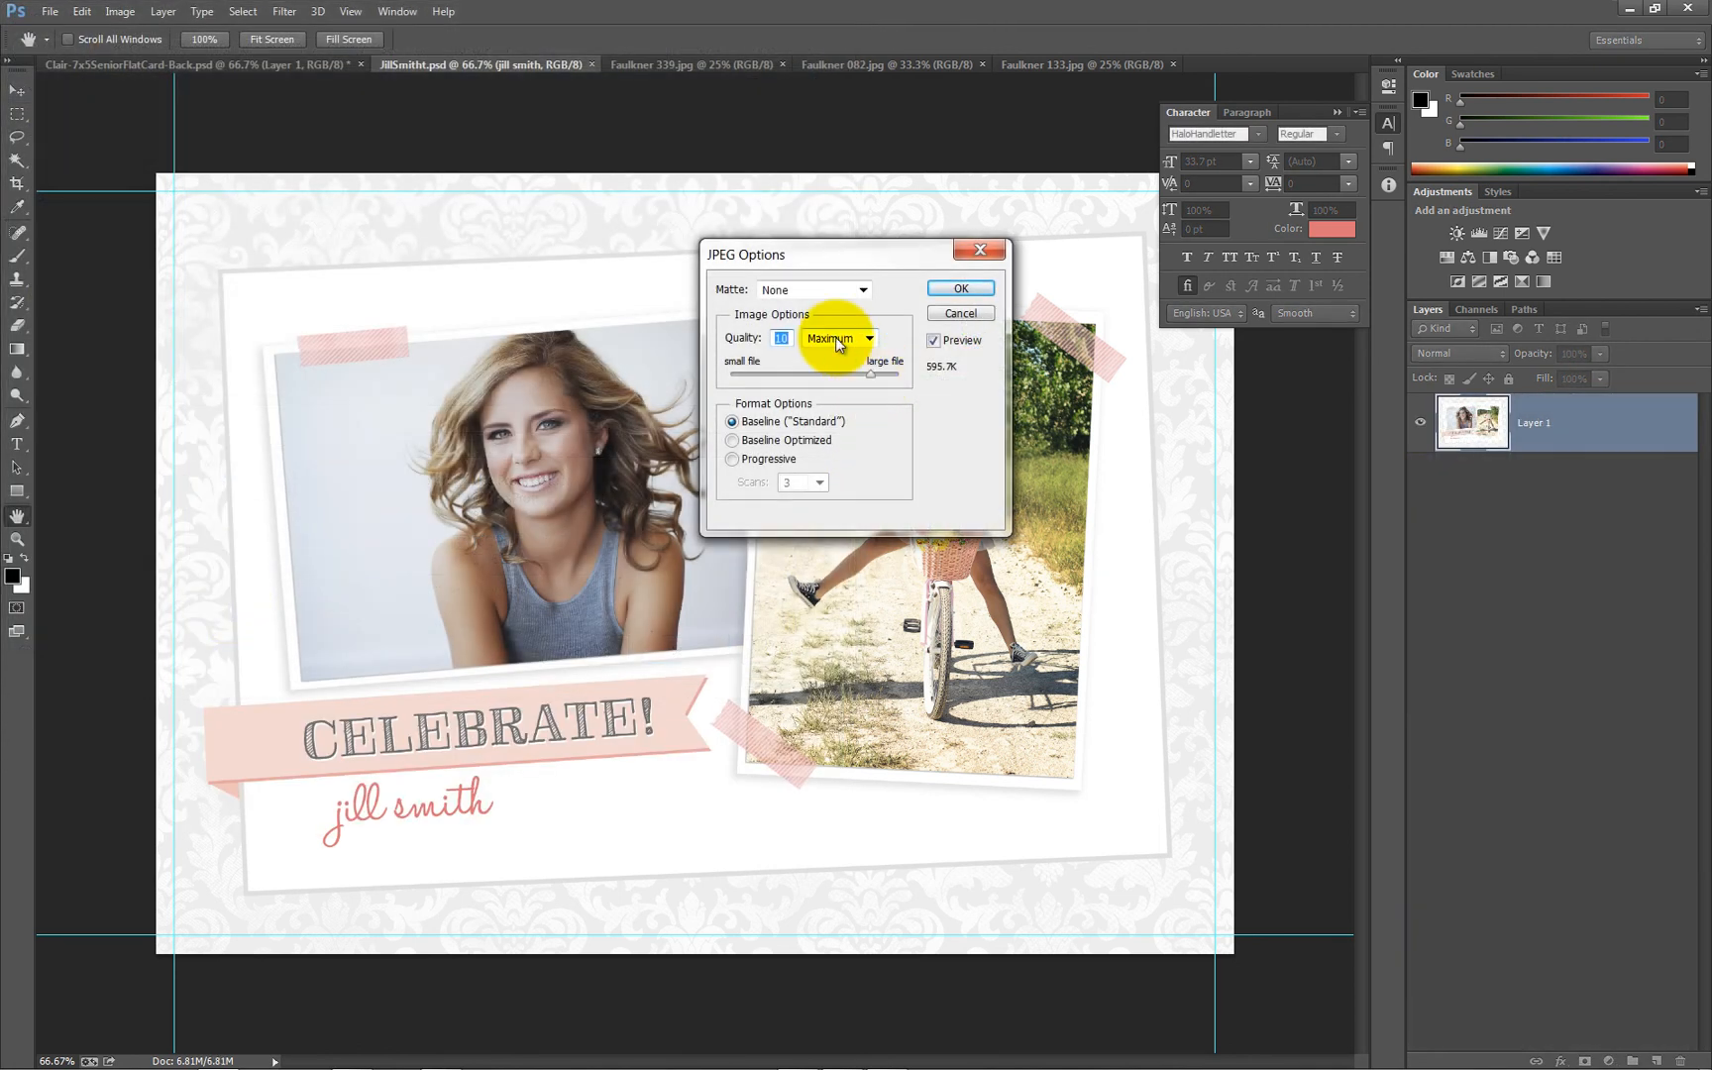
text(12)
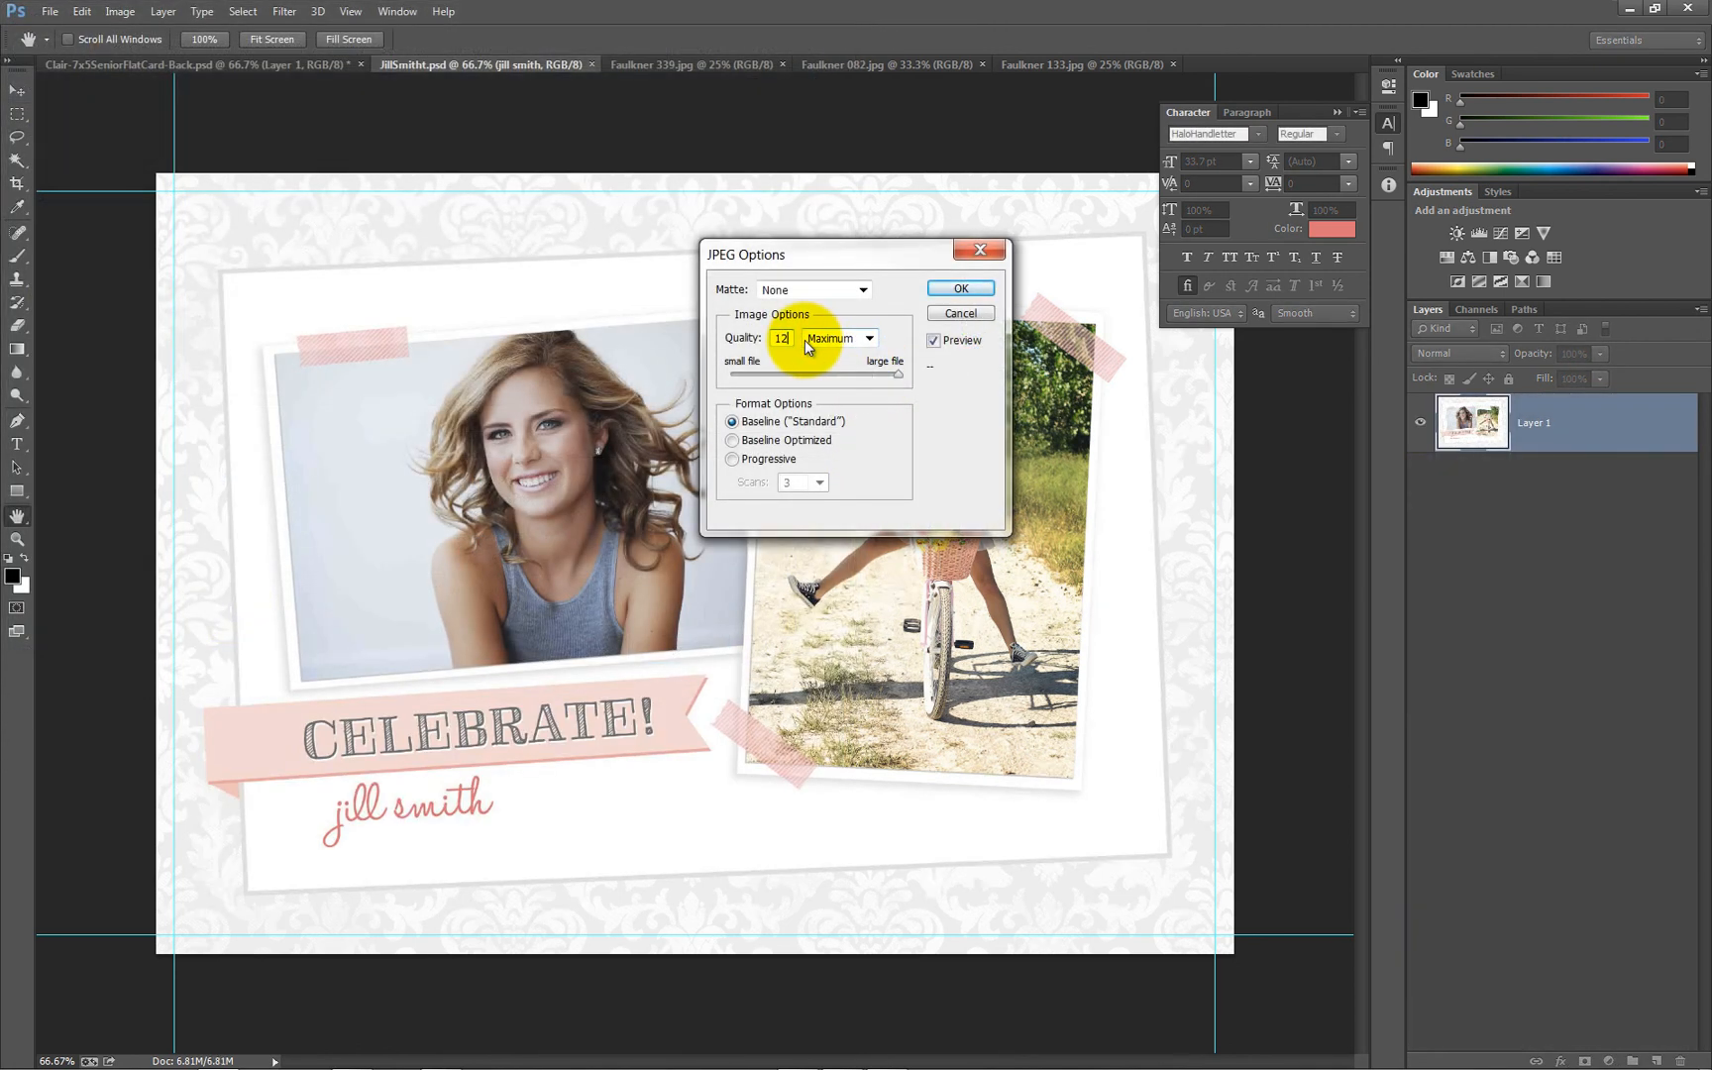
click(957, 286)
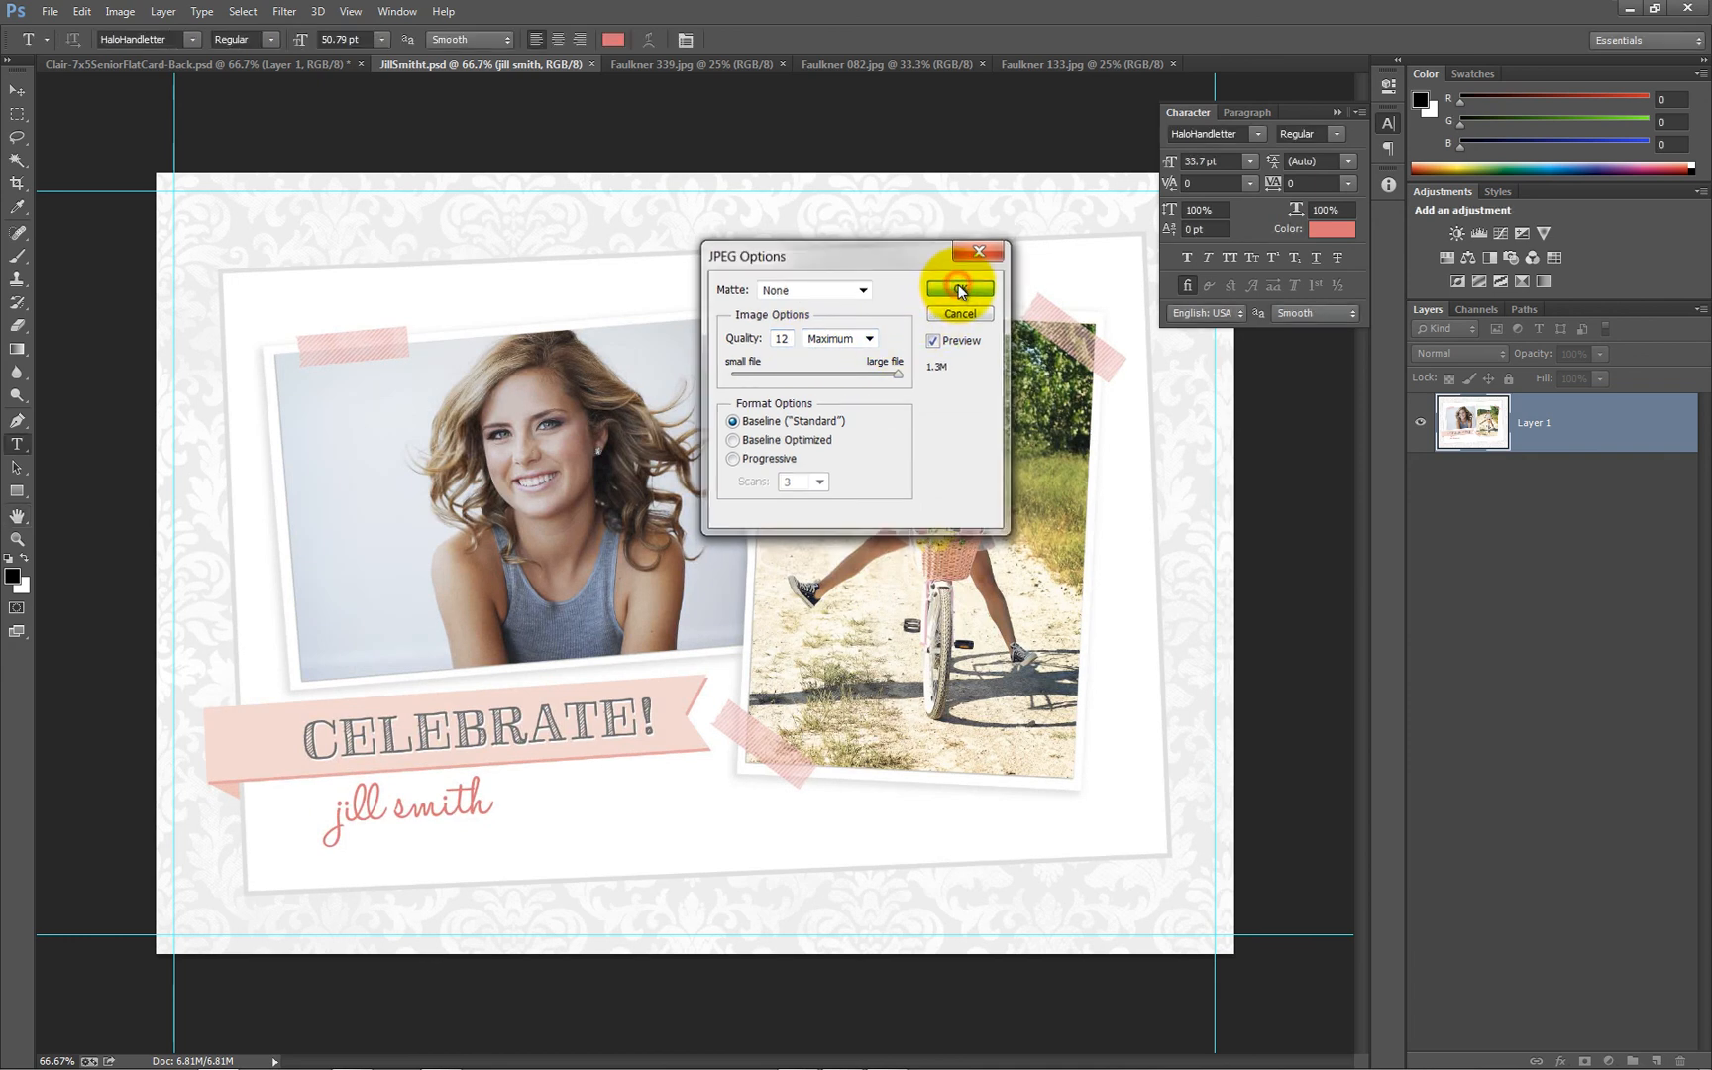